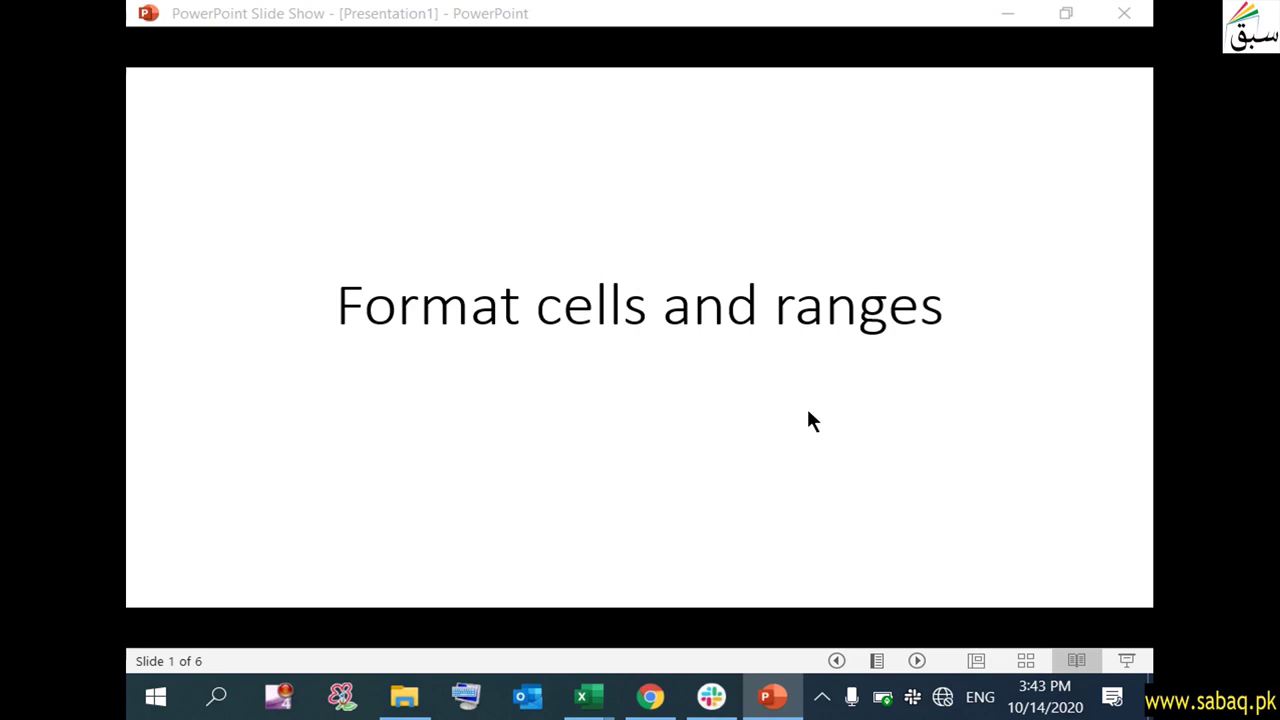
Show the Merge Cells slide's three merge options, then switch to the blank Book1 workbook
click(808, 411)
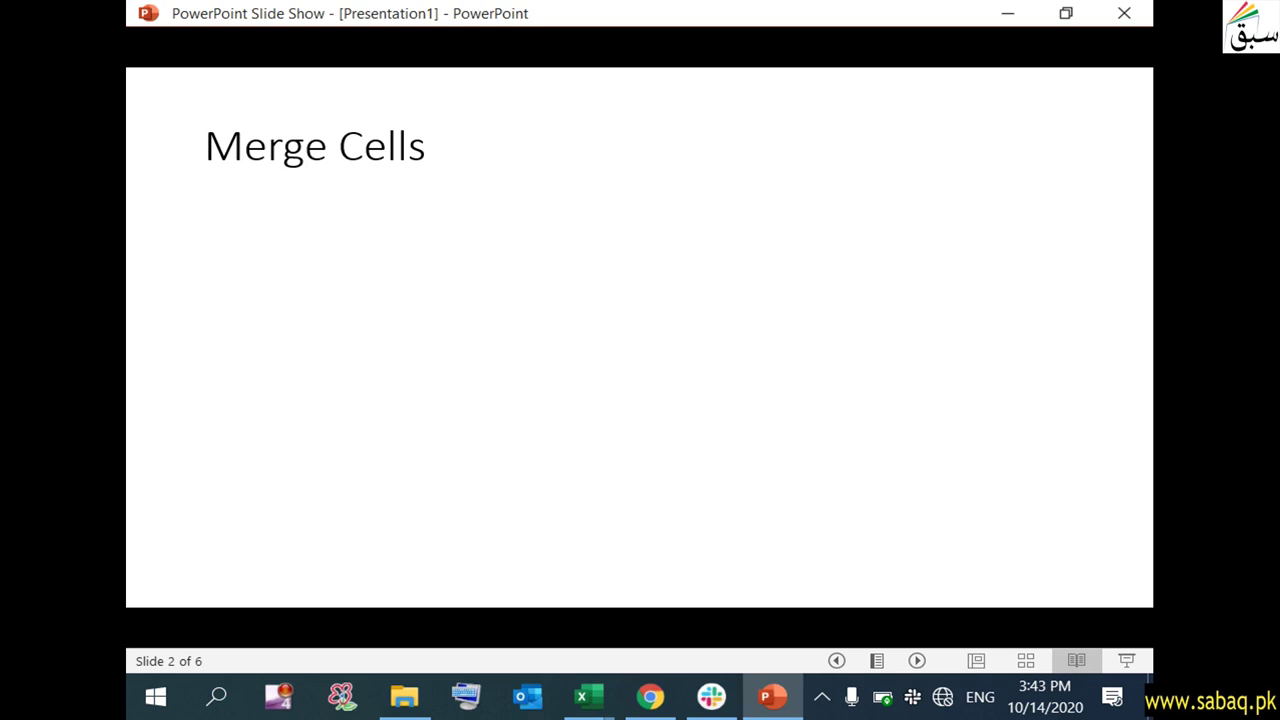
key(Right)
key(Right)
key(Right)
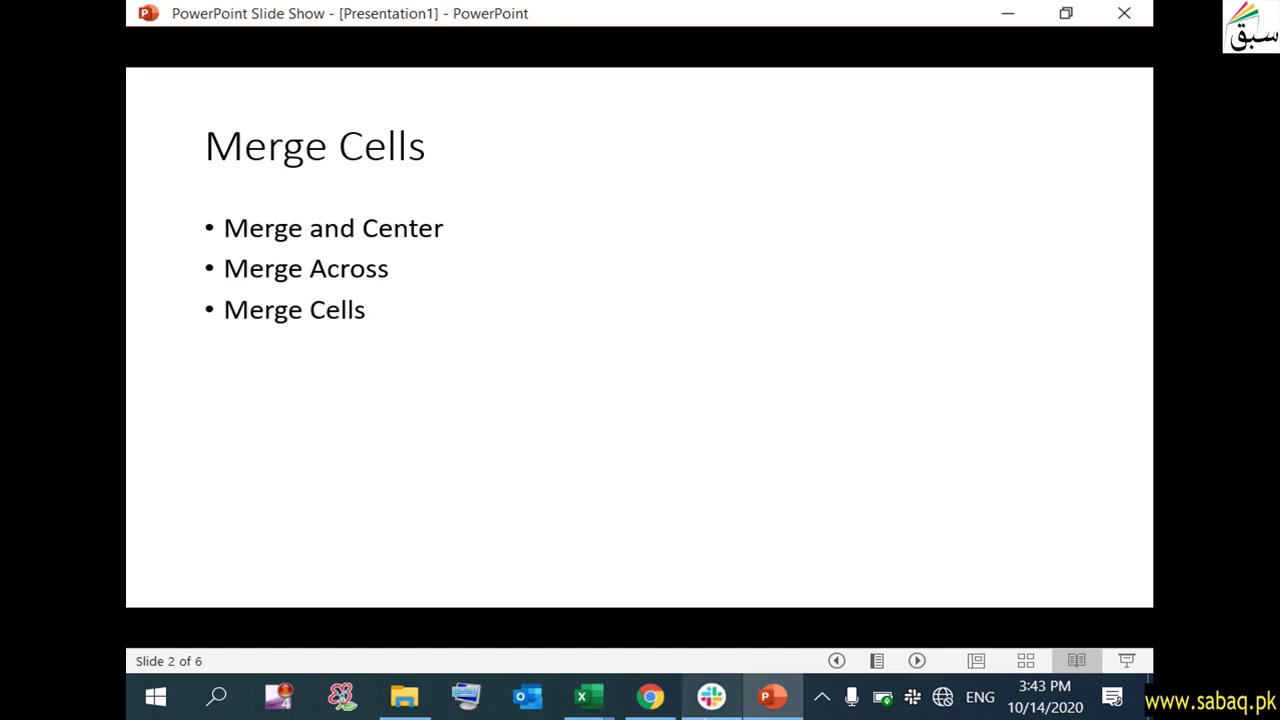
click(597, 697)
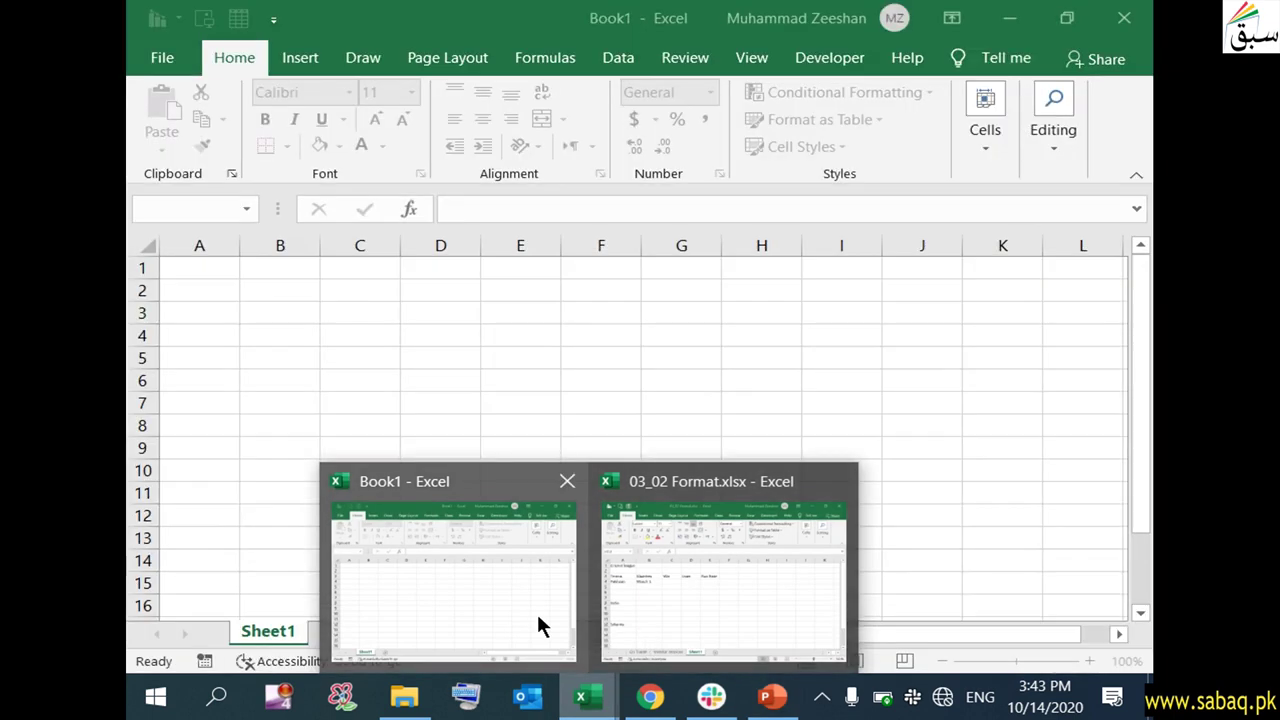
click(538, 616)
click(330, 334)
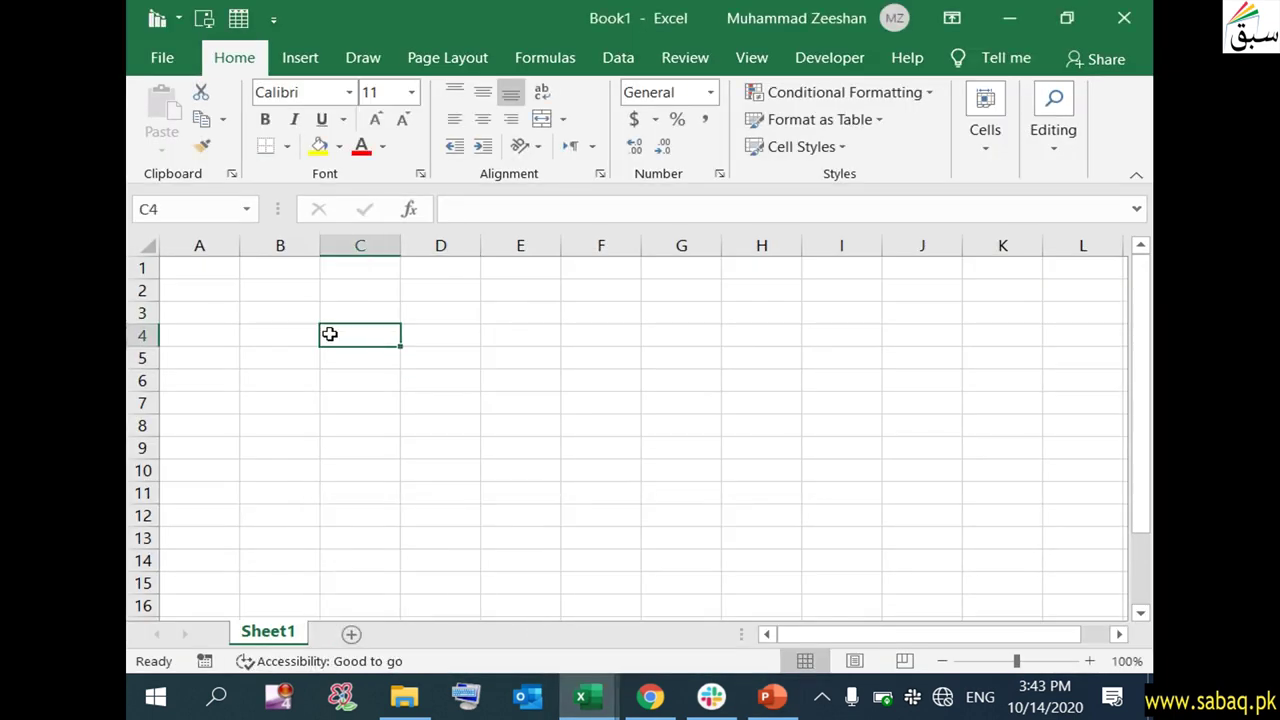
Enter a first name in cell C3
double_click(354, 314)
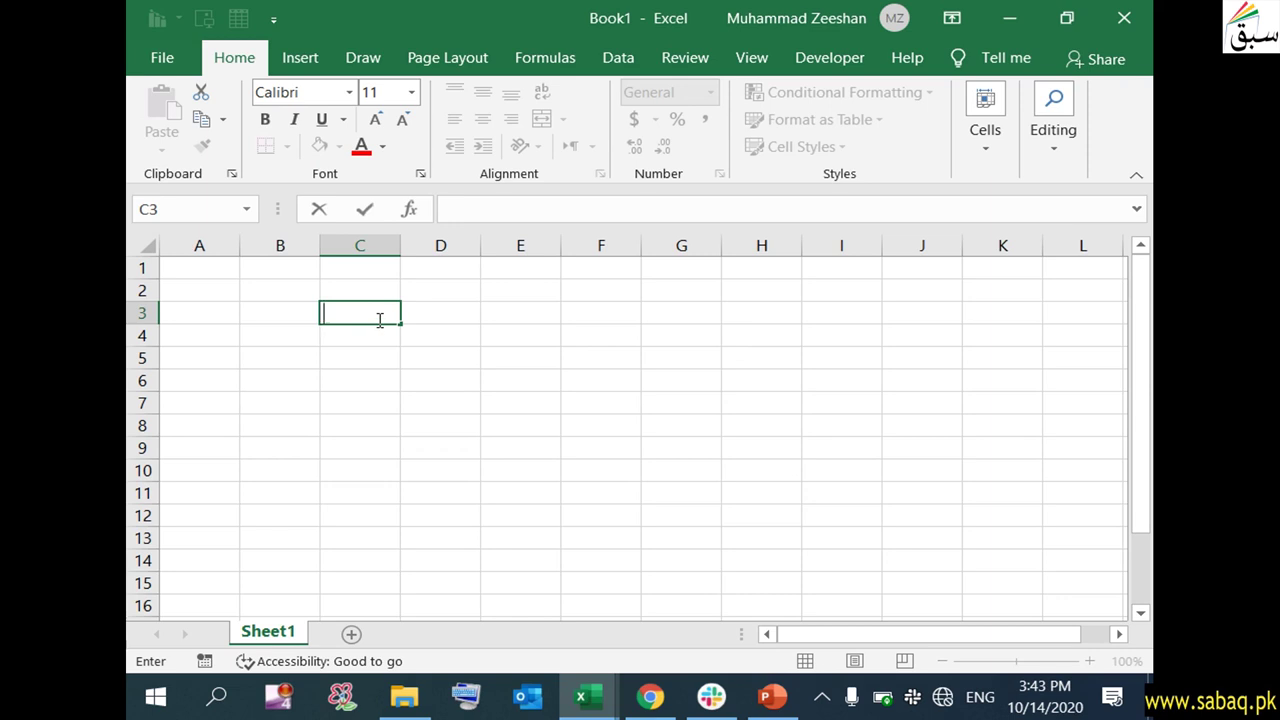
text(Ali)
click(372, 380)
click(377, 313)
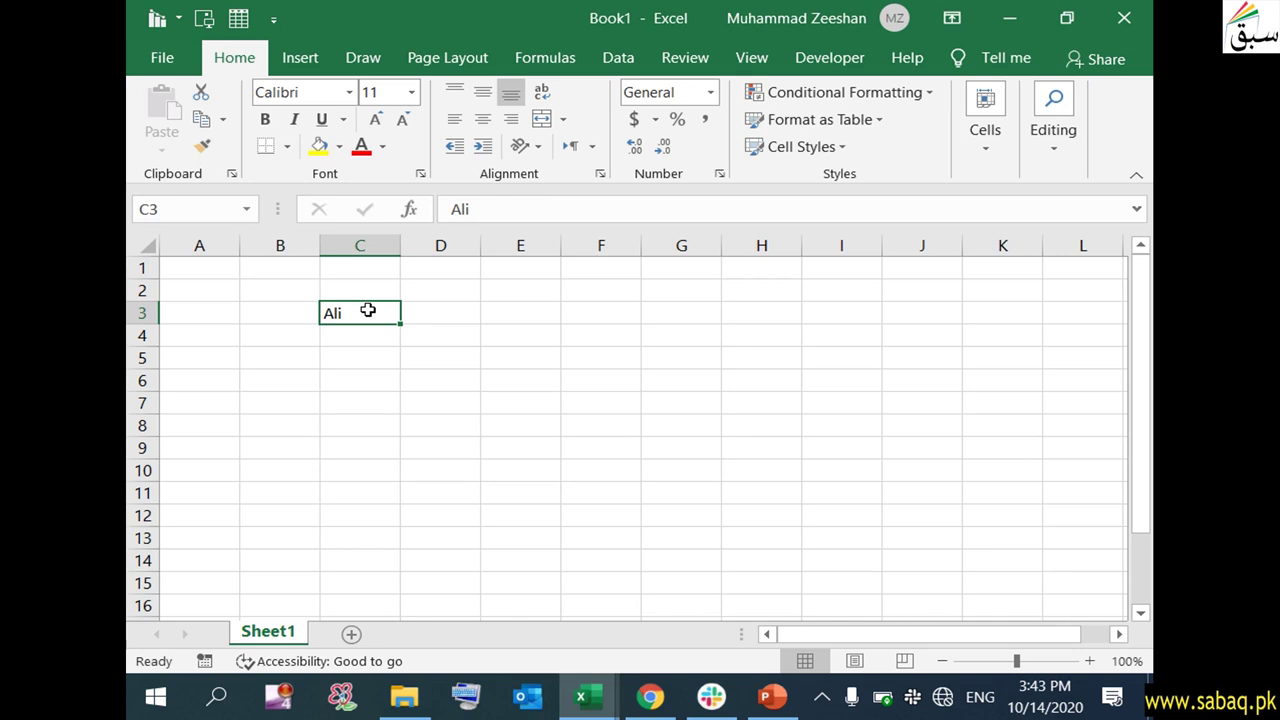
Give C3 size 22 text, a yellow fill and red font colour
click(412, 90)
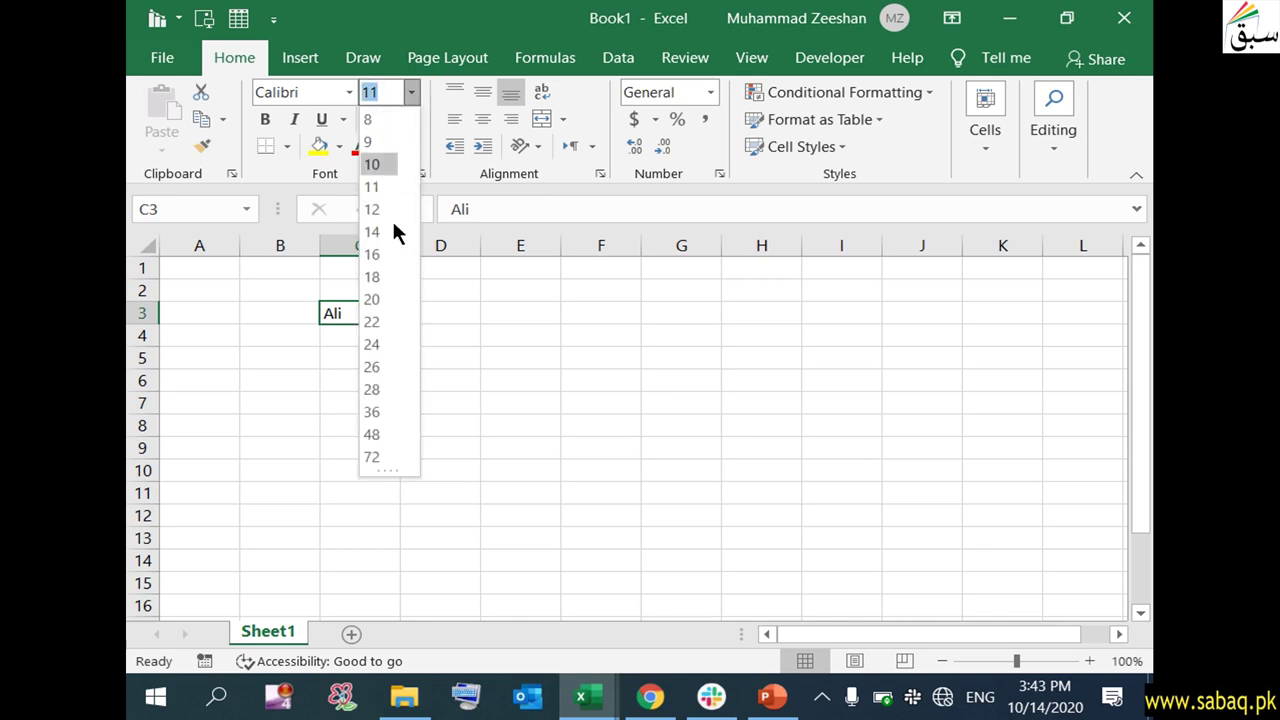
click(379, 320)
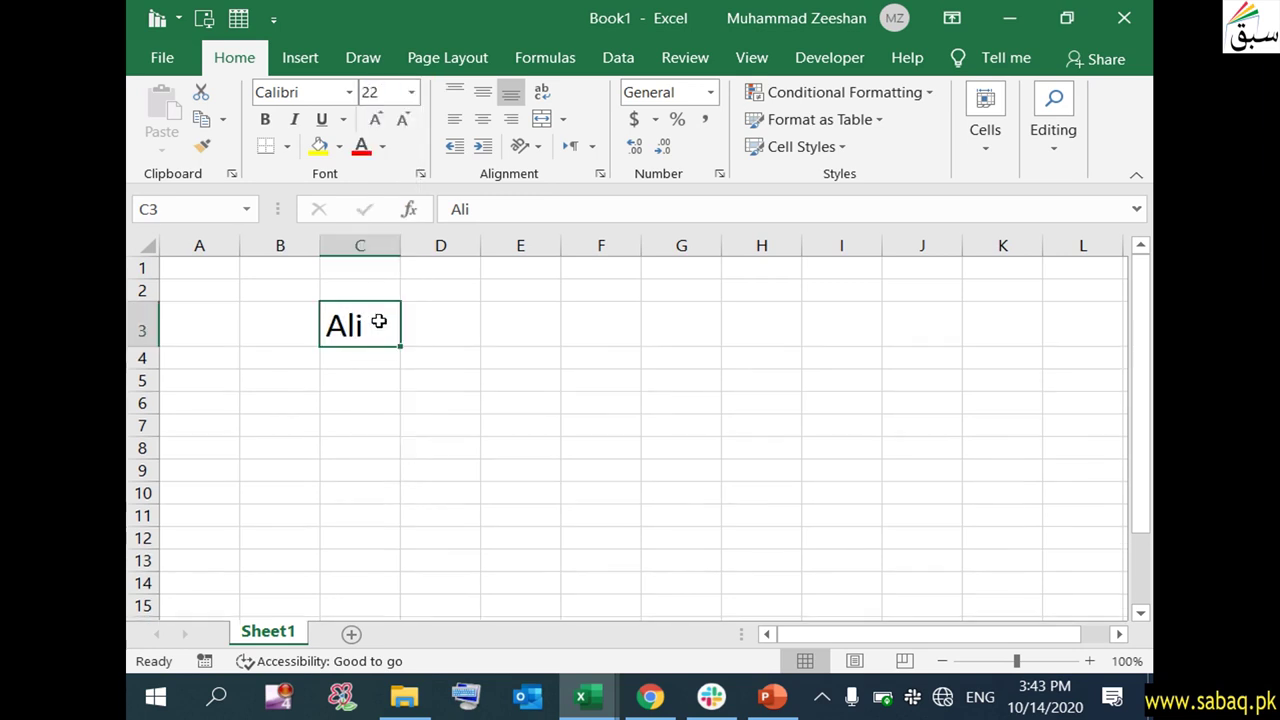
click(320, 150)
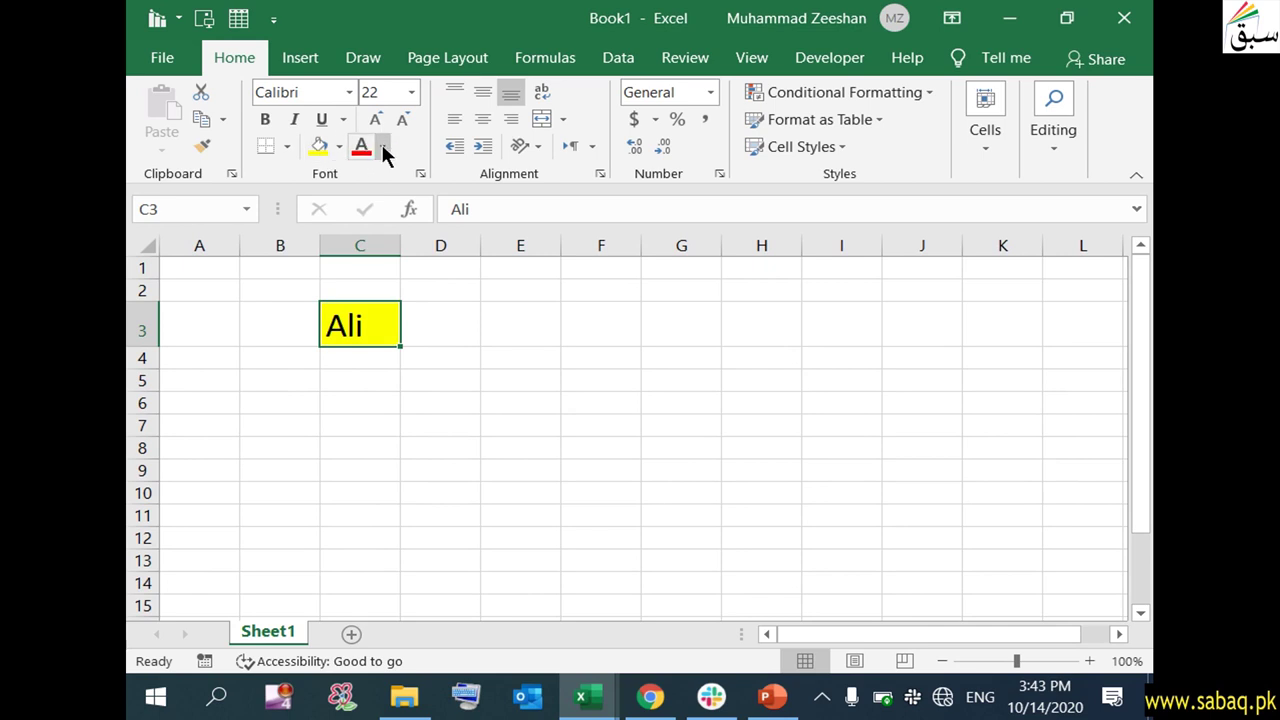
click(365, 148)
click(382, 147)
click(381, 148)
Make C3 bold, italic and underlined, ending at font size 24
click(266, 120)
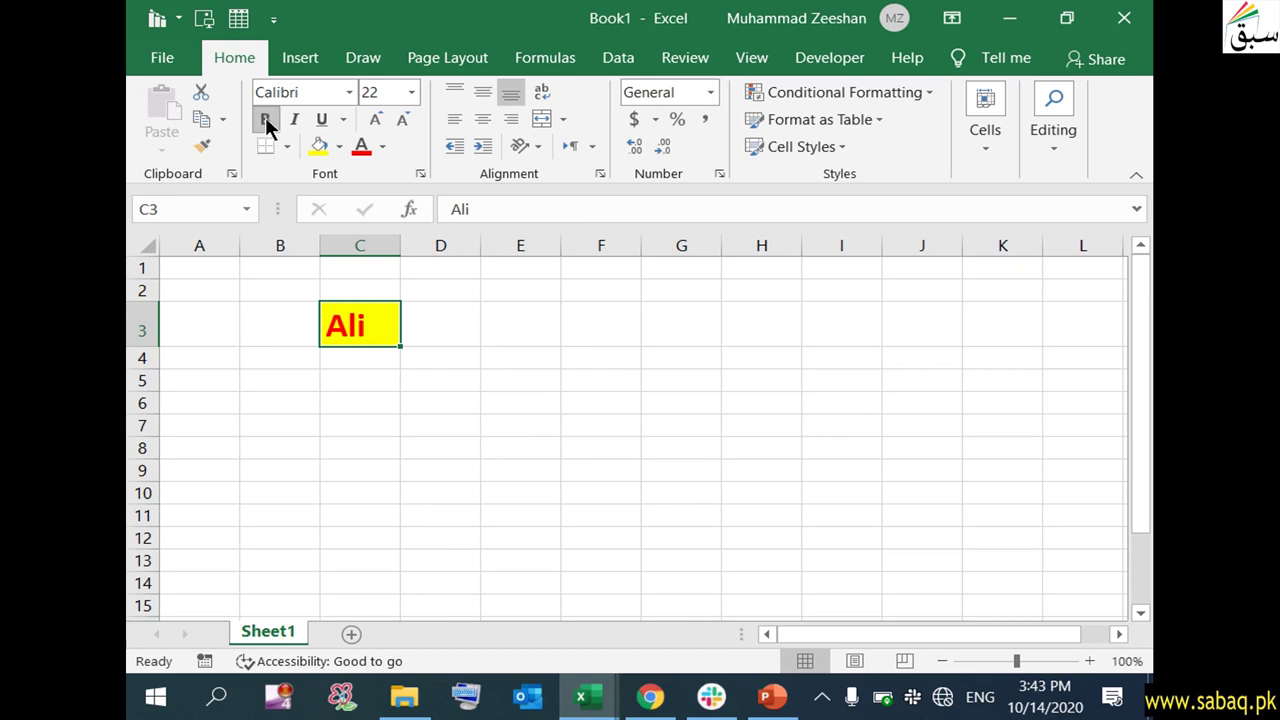
click(294, 118)
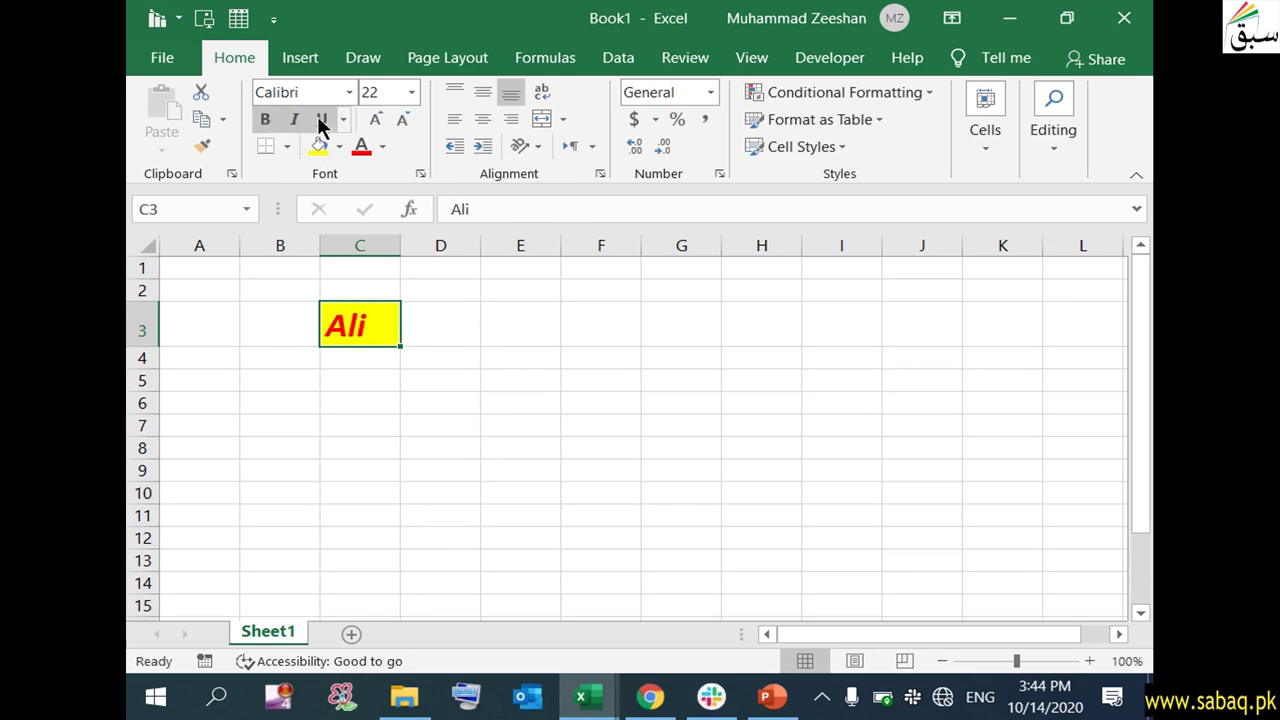
click(322, 119)
click(375, 120)
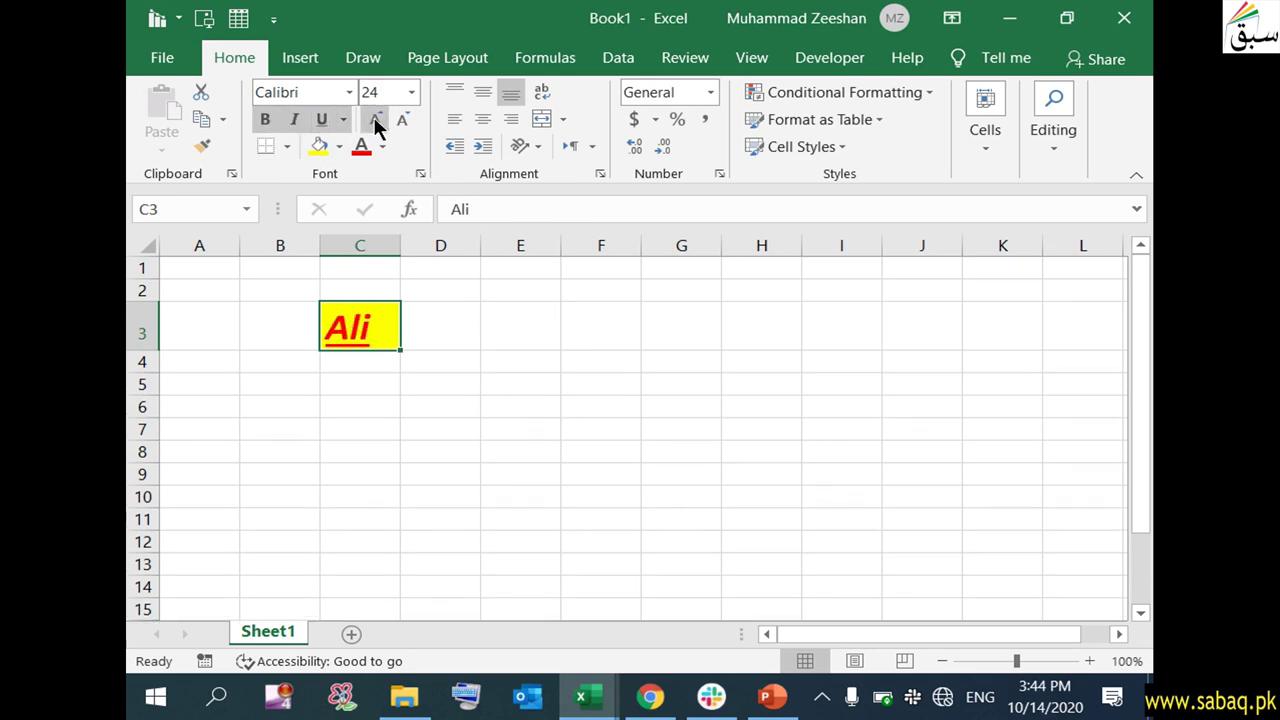
click(375, 120)
click(403, 119)
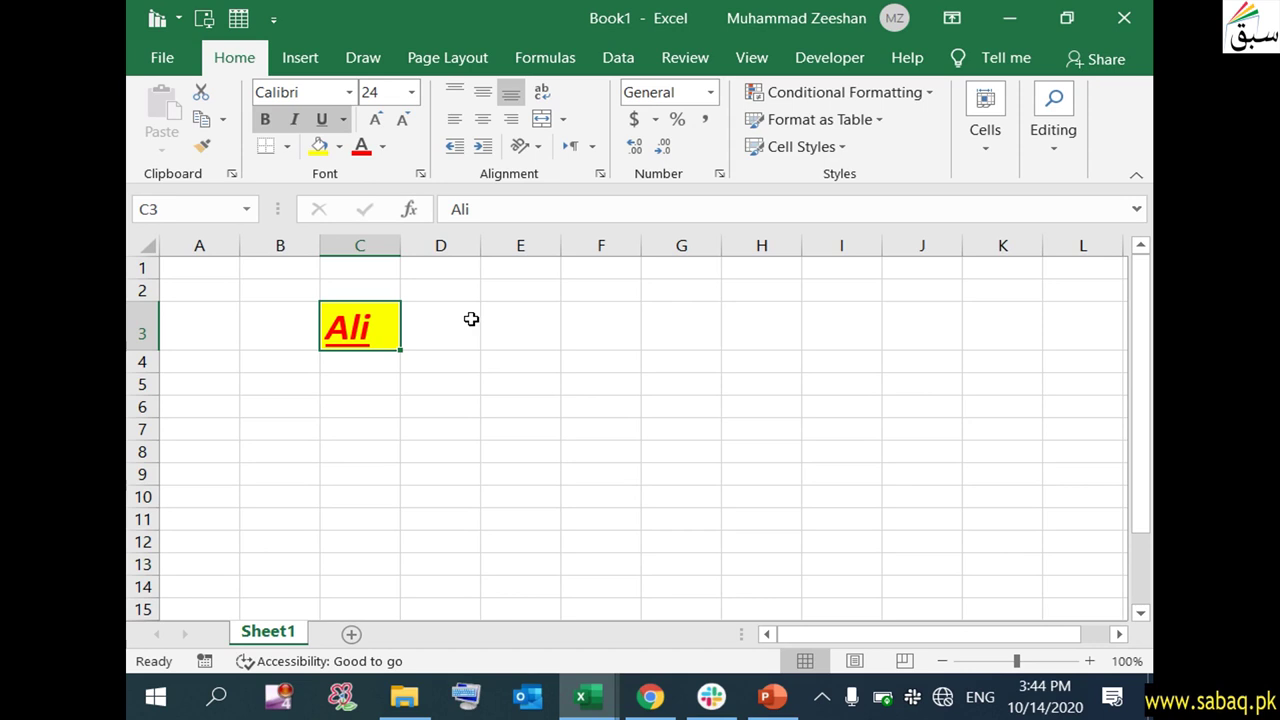
click(575, 405)
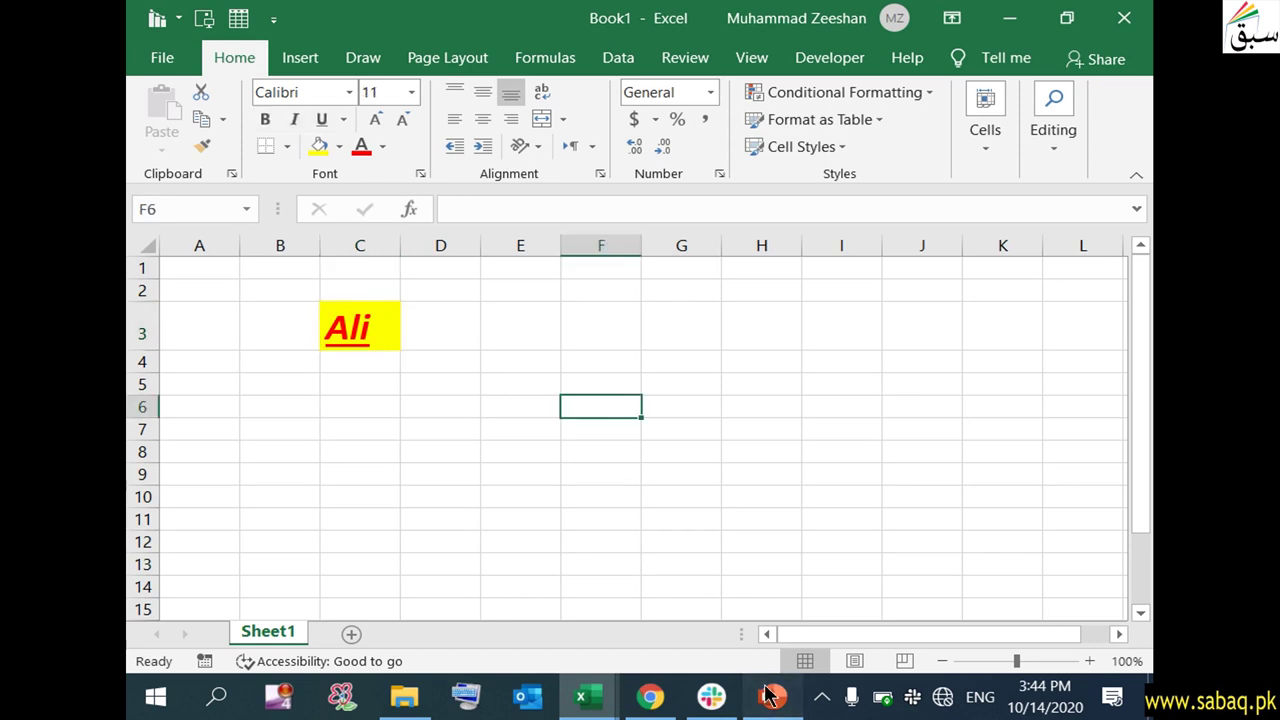
Type Pakistan into cell F4
click(770, 697)
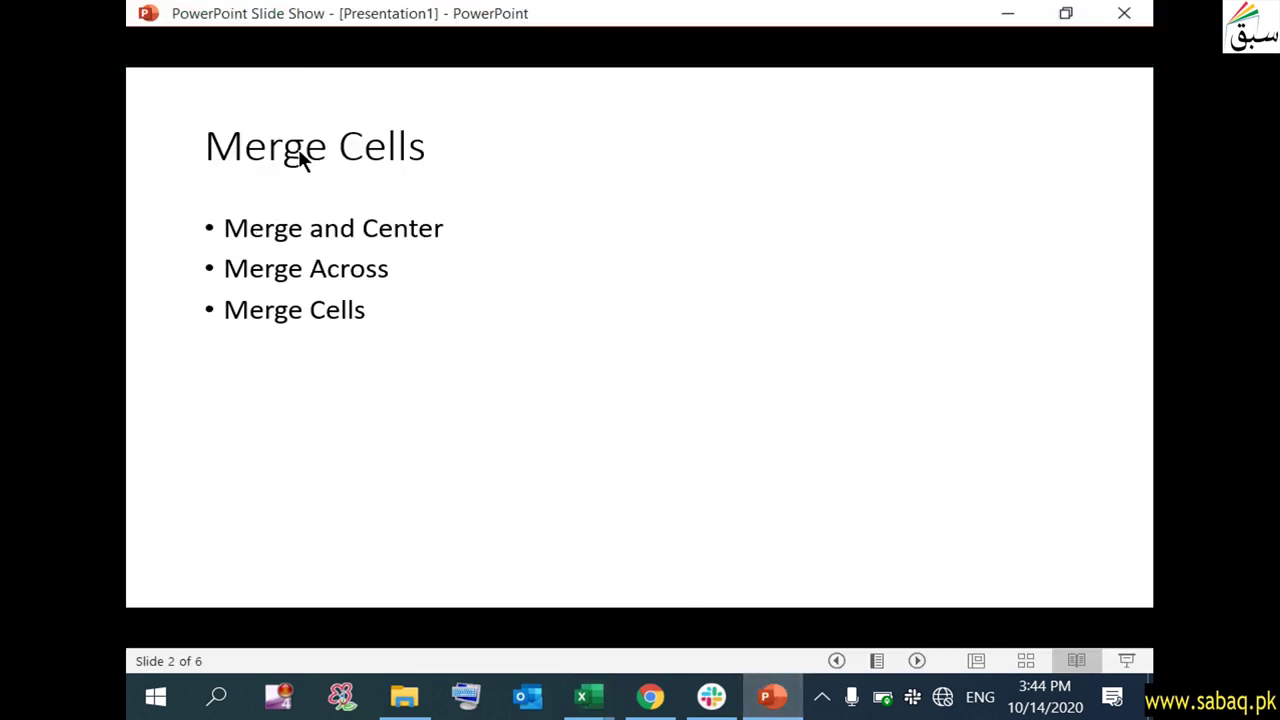
click(1008, 13)
click(840, 390)
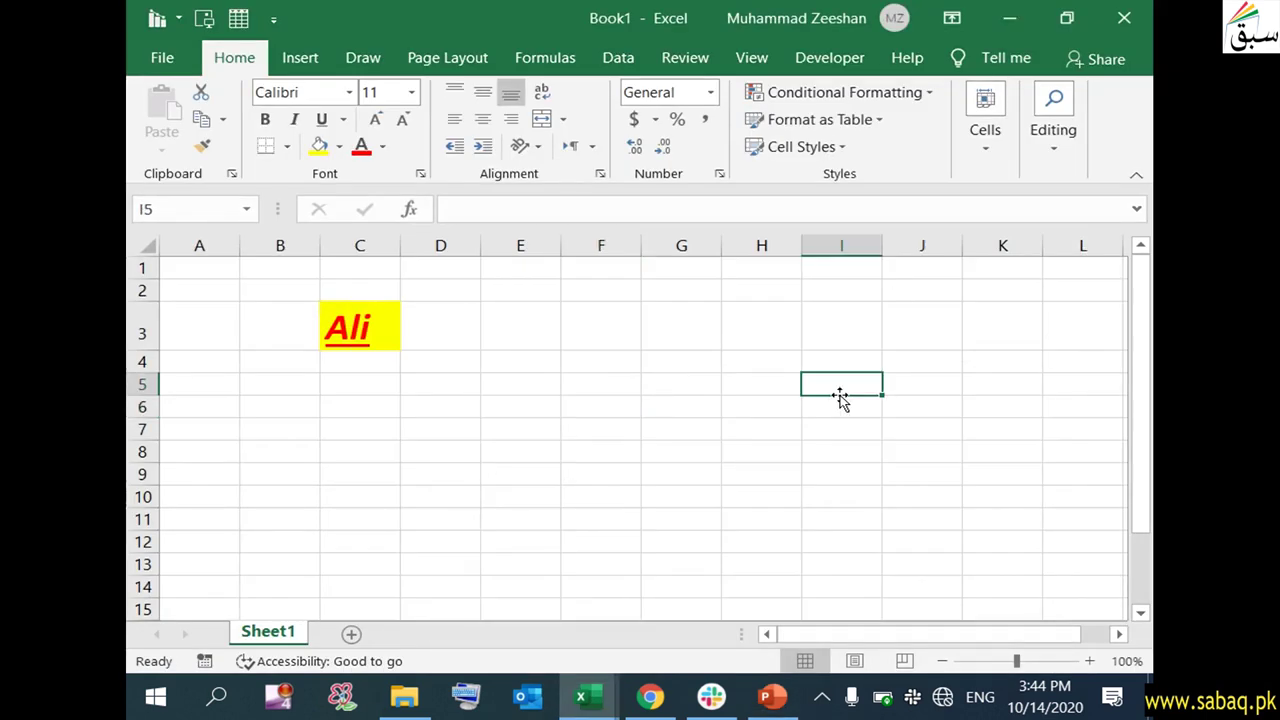
click(606, 363)
drag(632, 362, 937, 363)
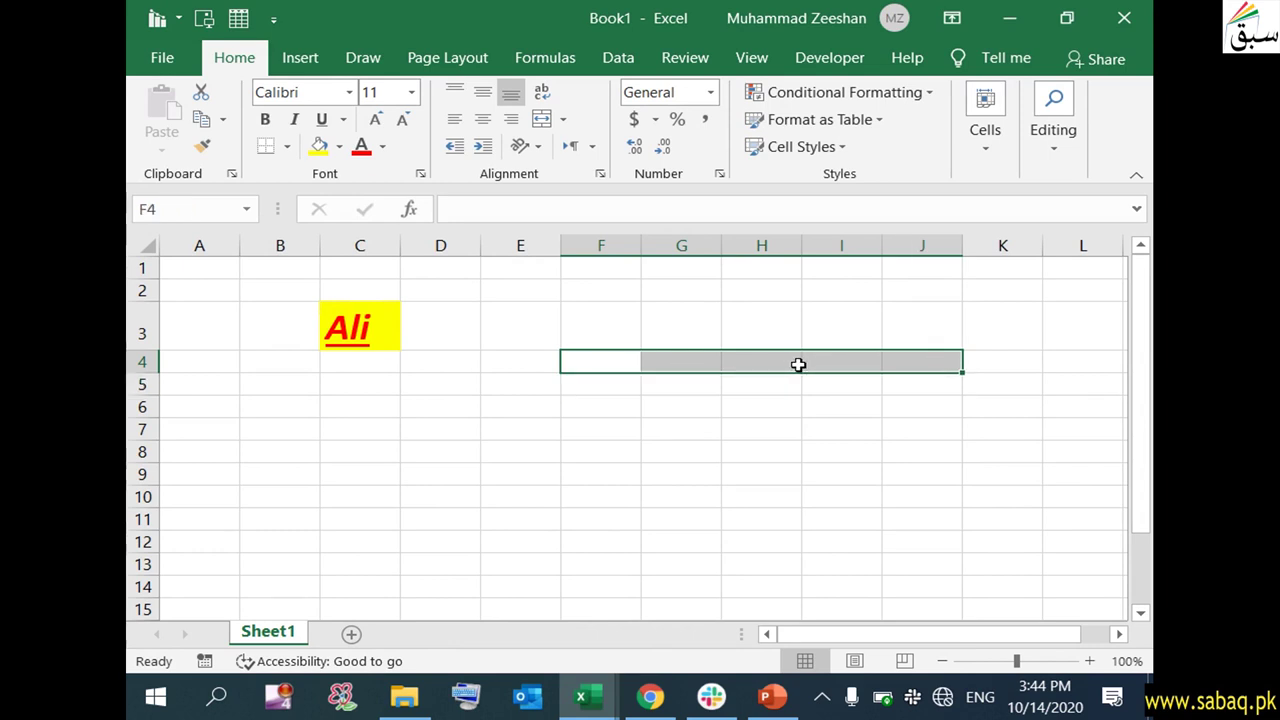
click(789, 420)
double_click(601, 360)
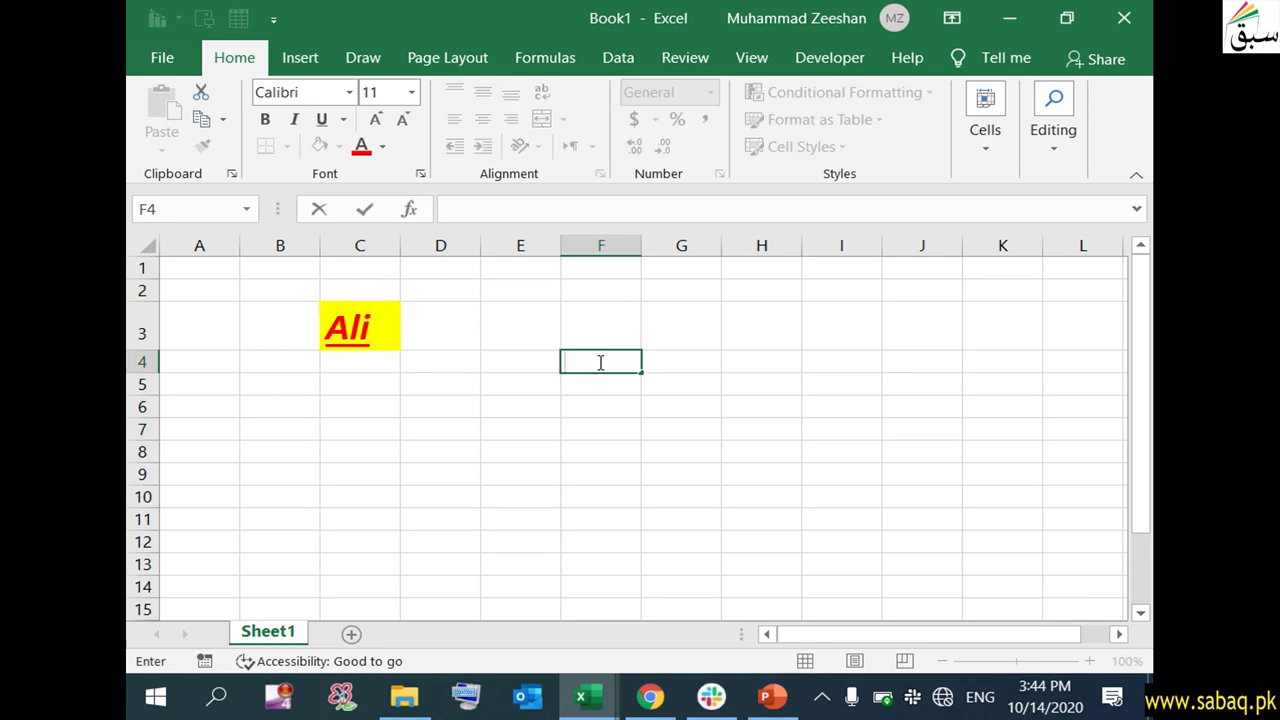
text(Pakis)
text(tan)
click(632, 464)
click(611, 363)
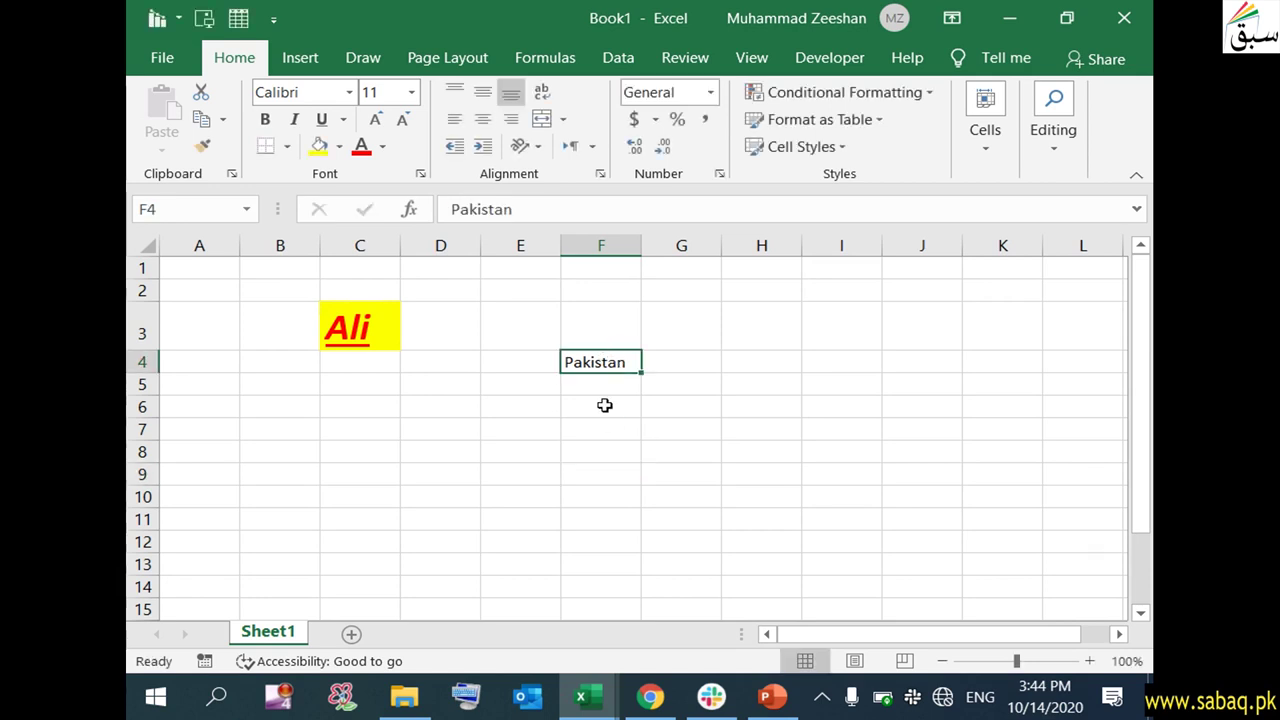
Merge and centre F4:J4 around Pakistan, then return to the Merge Cells slide
drag(619, 364, 897, 364)
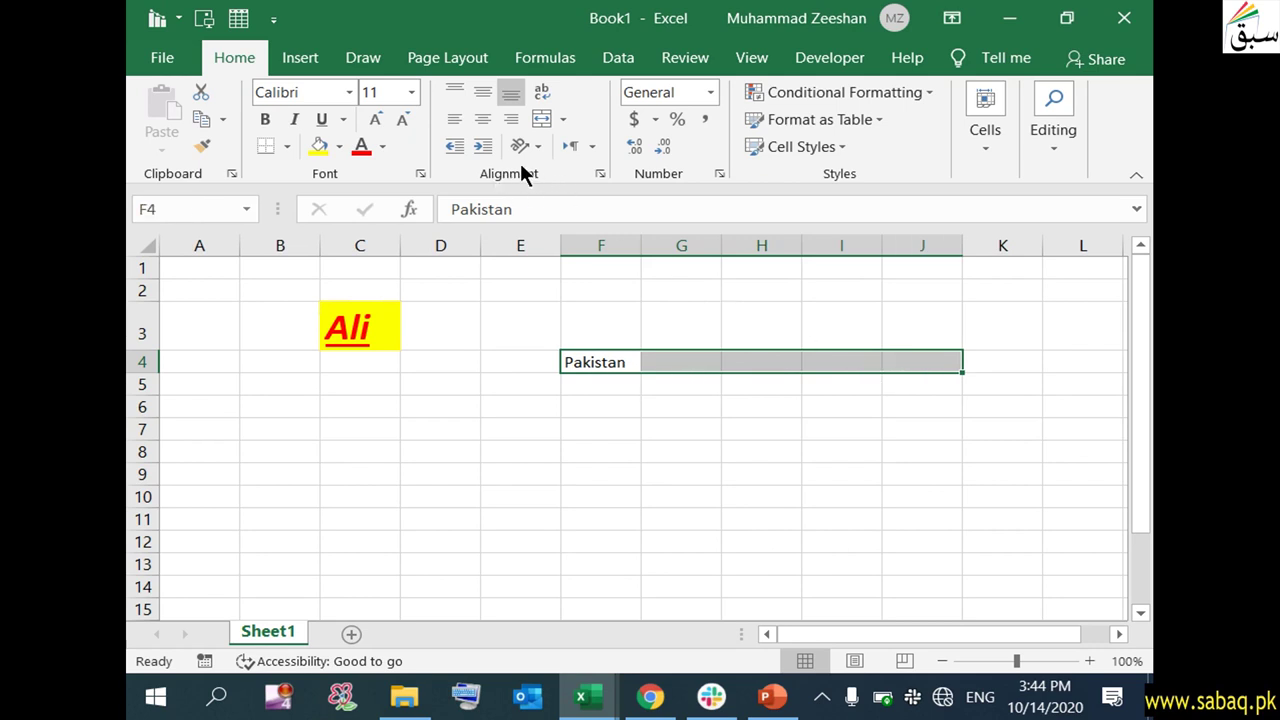
click(561, 118)
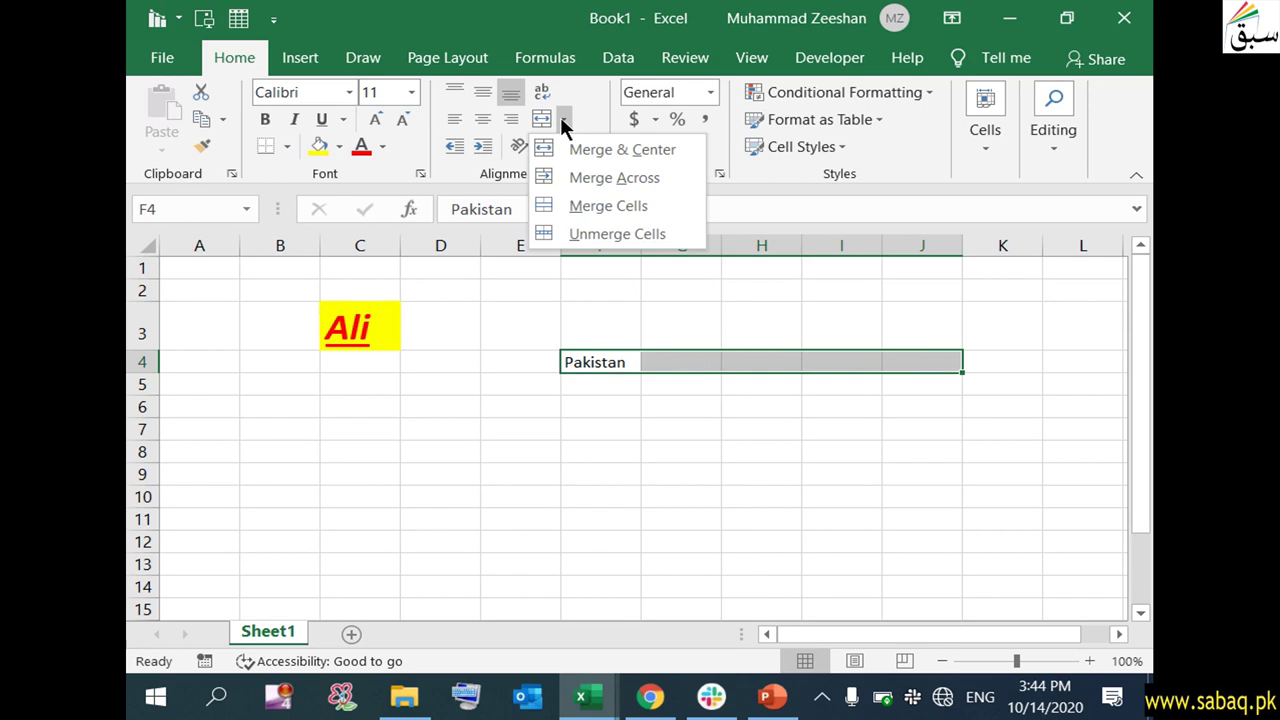
click(596, 148)
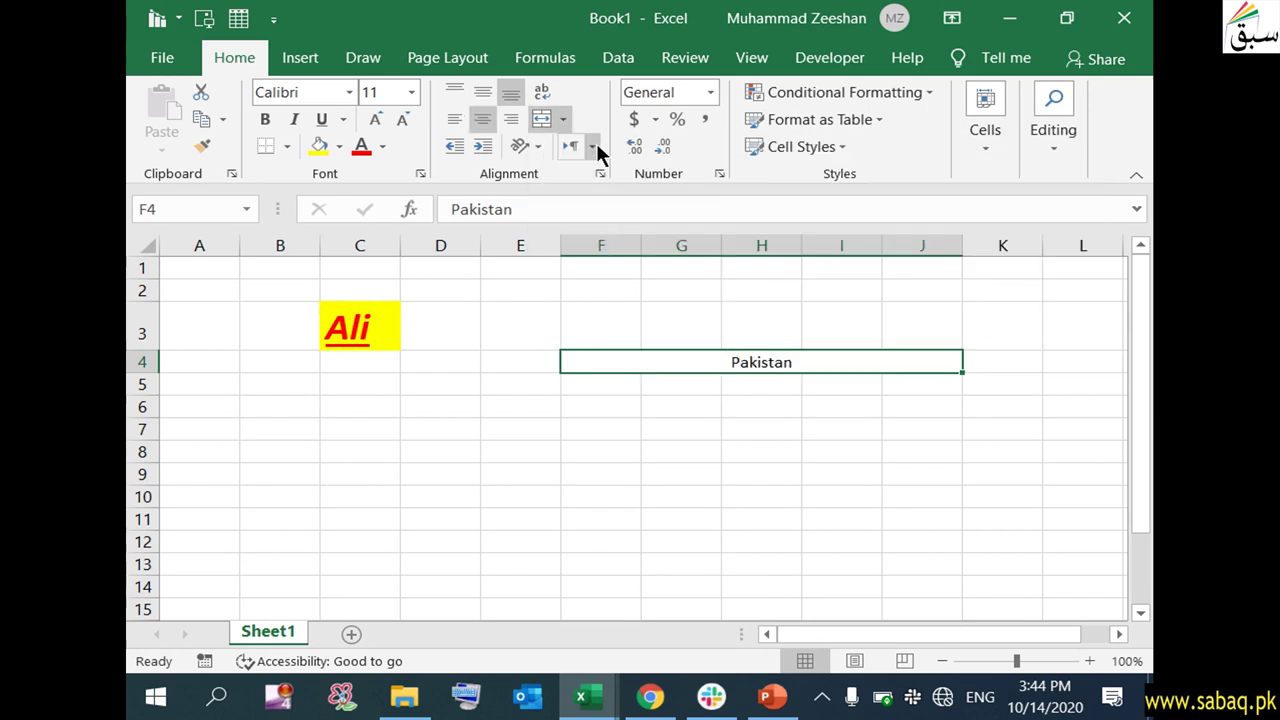
click(647, 416)
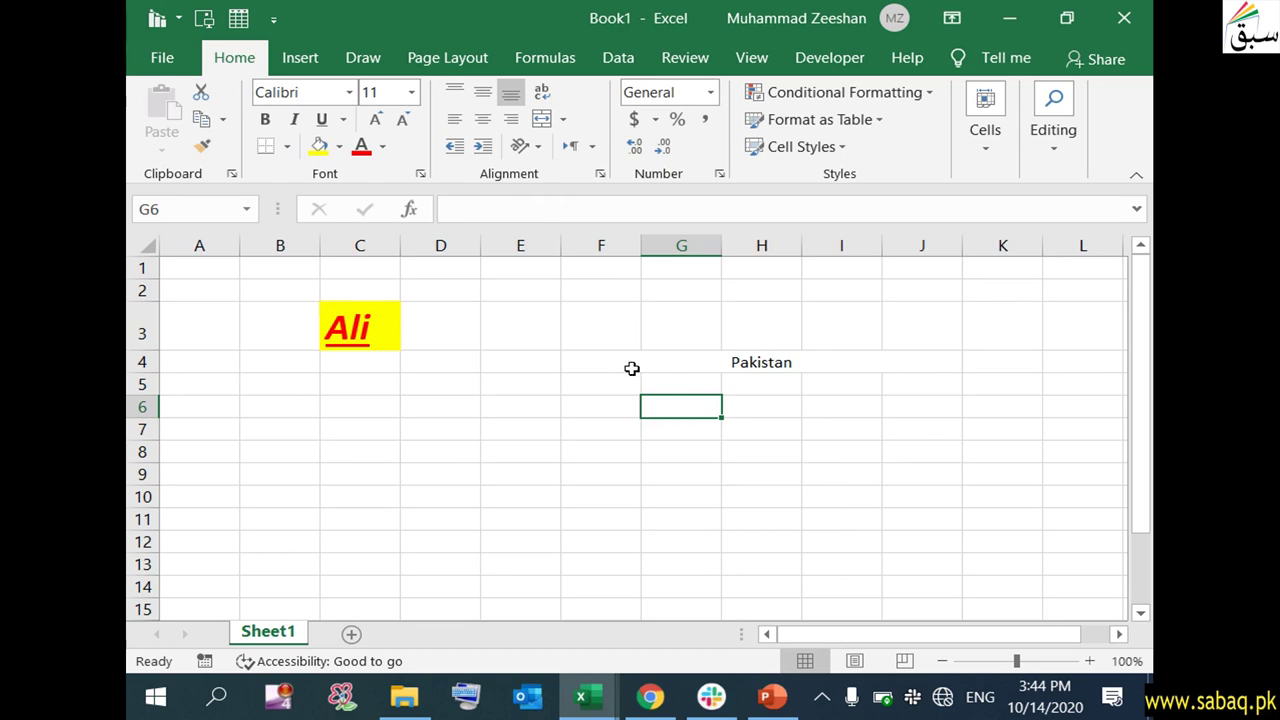
click(776, 360)
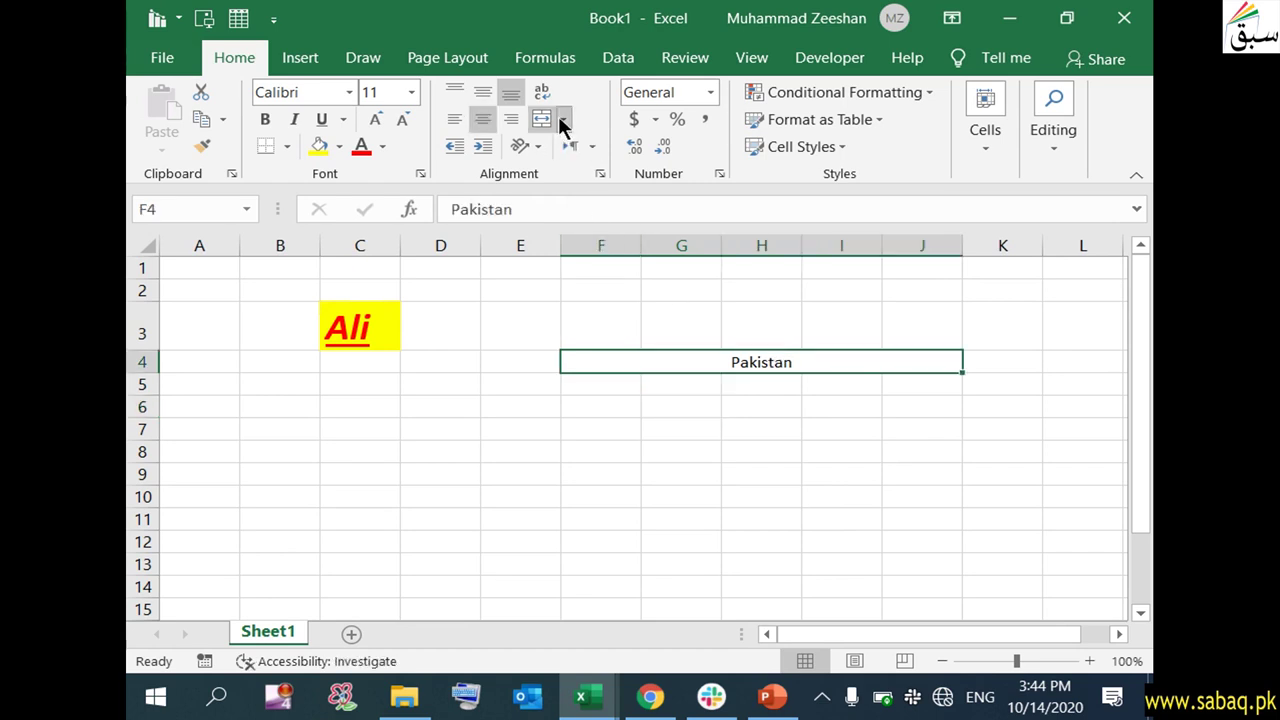
click(681, 519)
click(771, 697)
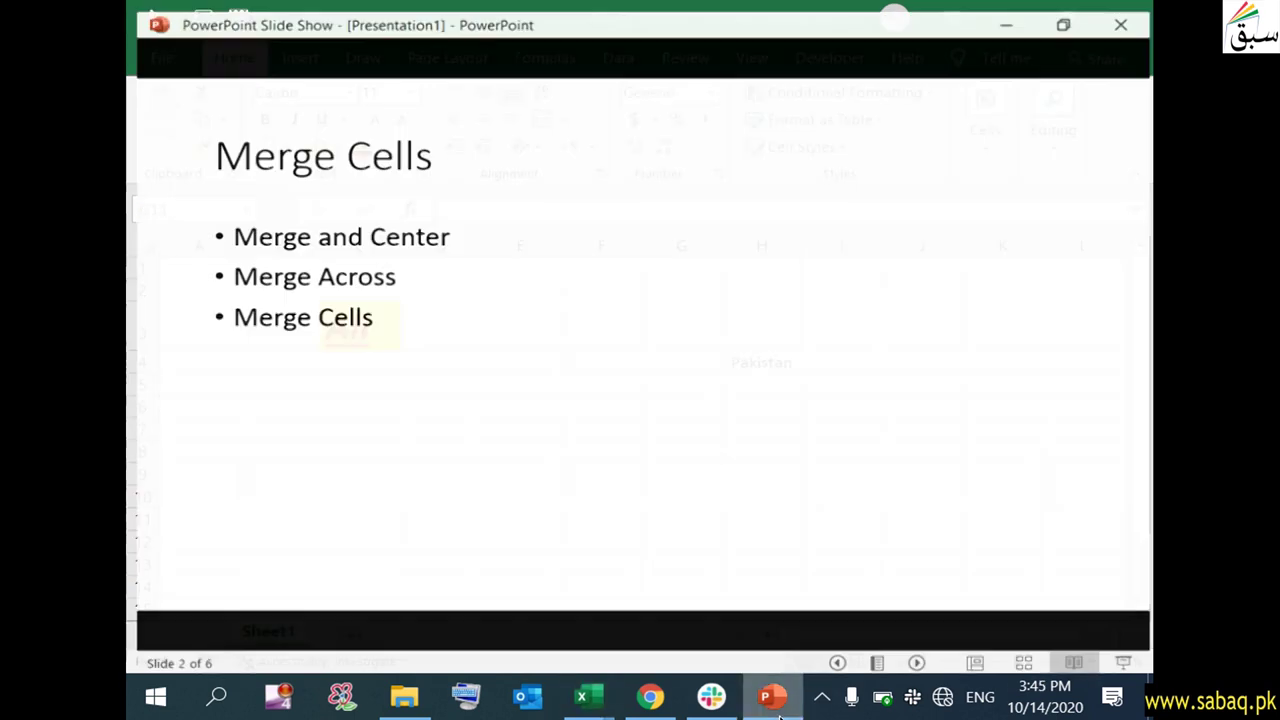
Back in Excel, type Pakistan into cell G7
click(1008, 13)
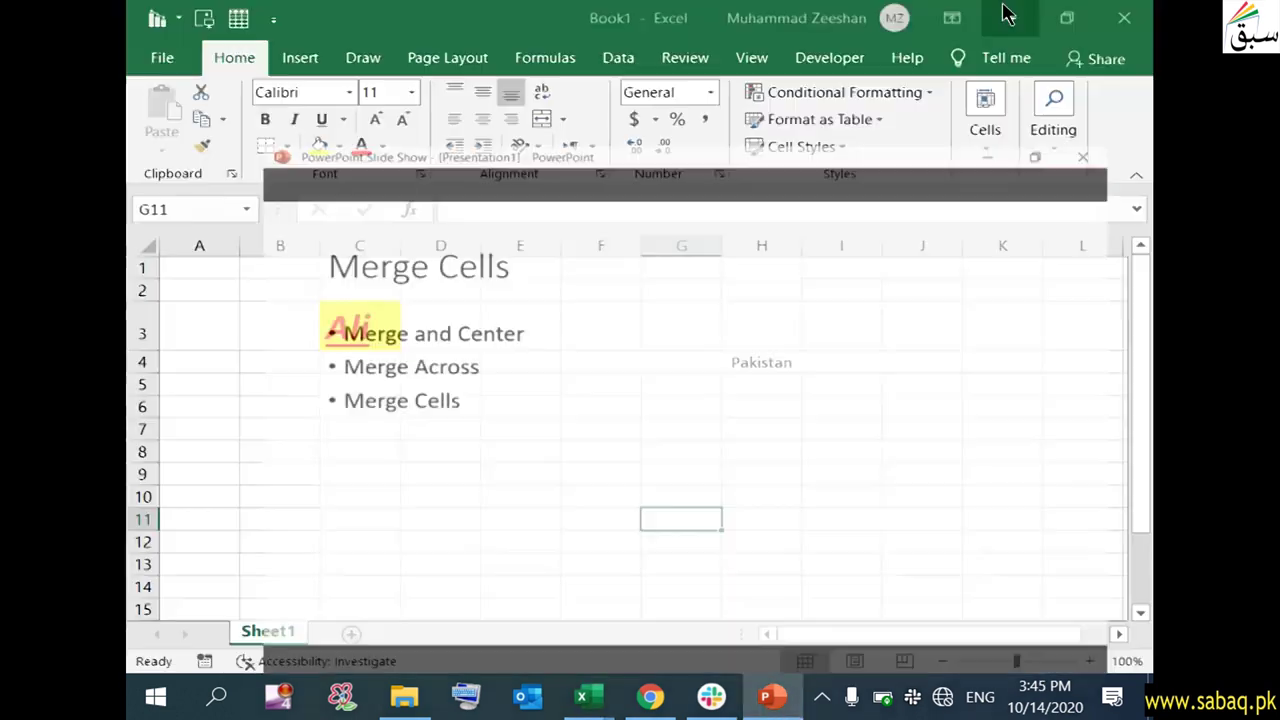
click(795, 361)
double_click(689, 427)
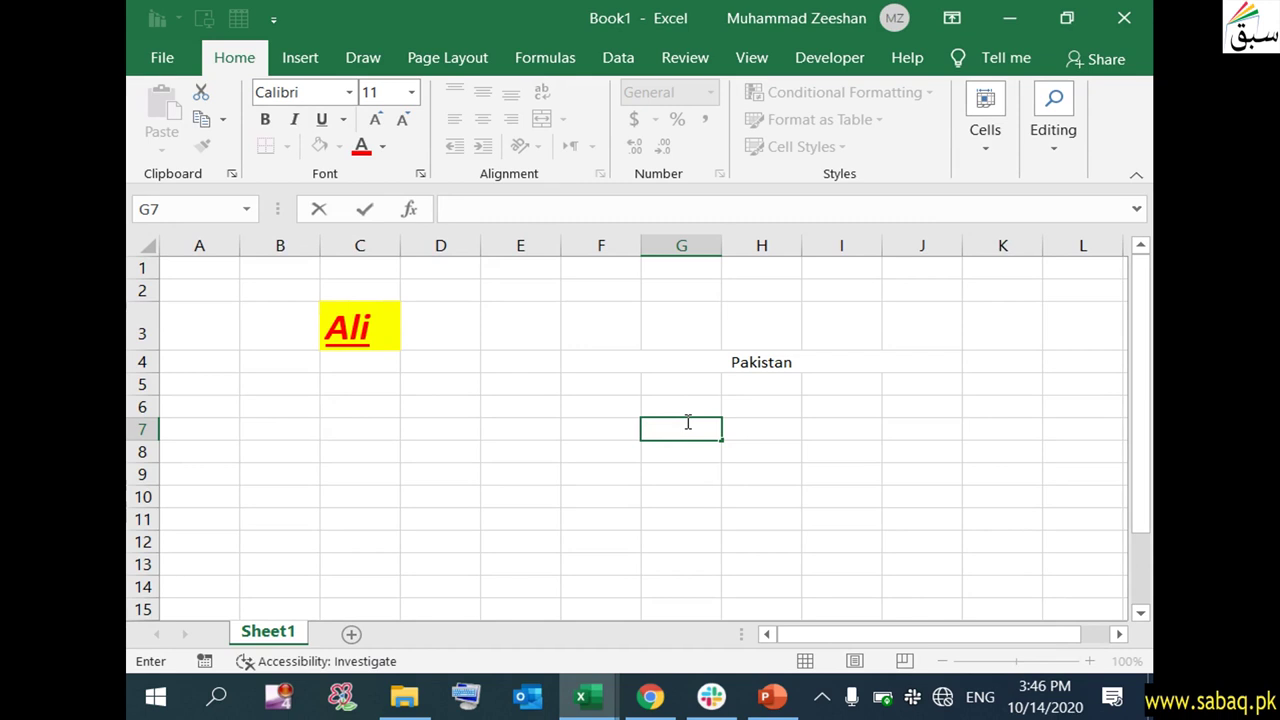
text(Pakistan)
click(681, 497)
Apply Merge Across to G7:K12 so each row becomes one wide cell
drag(751, 429, 1003, 442)
click(841, 497)
mouse_move(663, 452)
mouse_down()
mouse_move(759, 455)
mouse_move(1010, 525)
mouse_up()
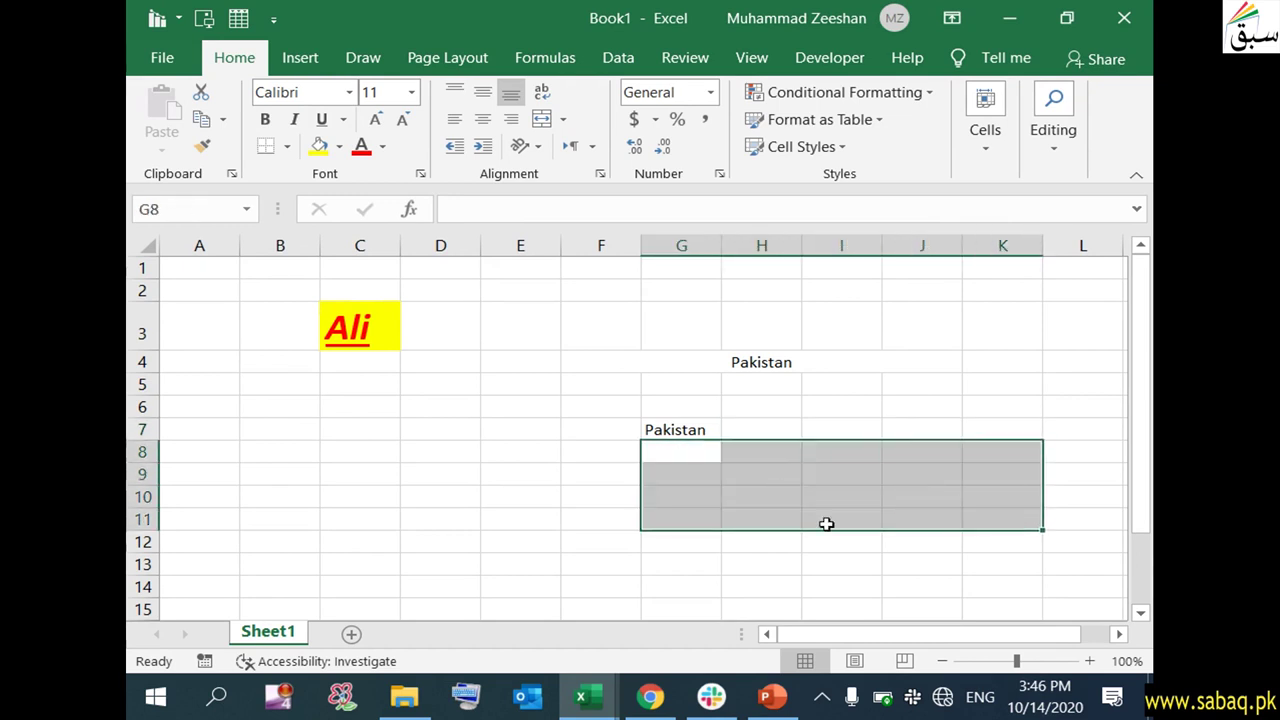
click(747, 518)
click(688, 430)
drag(688, 430, 983, 542)
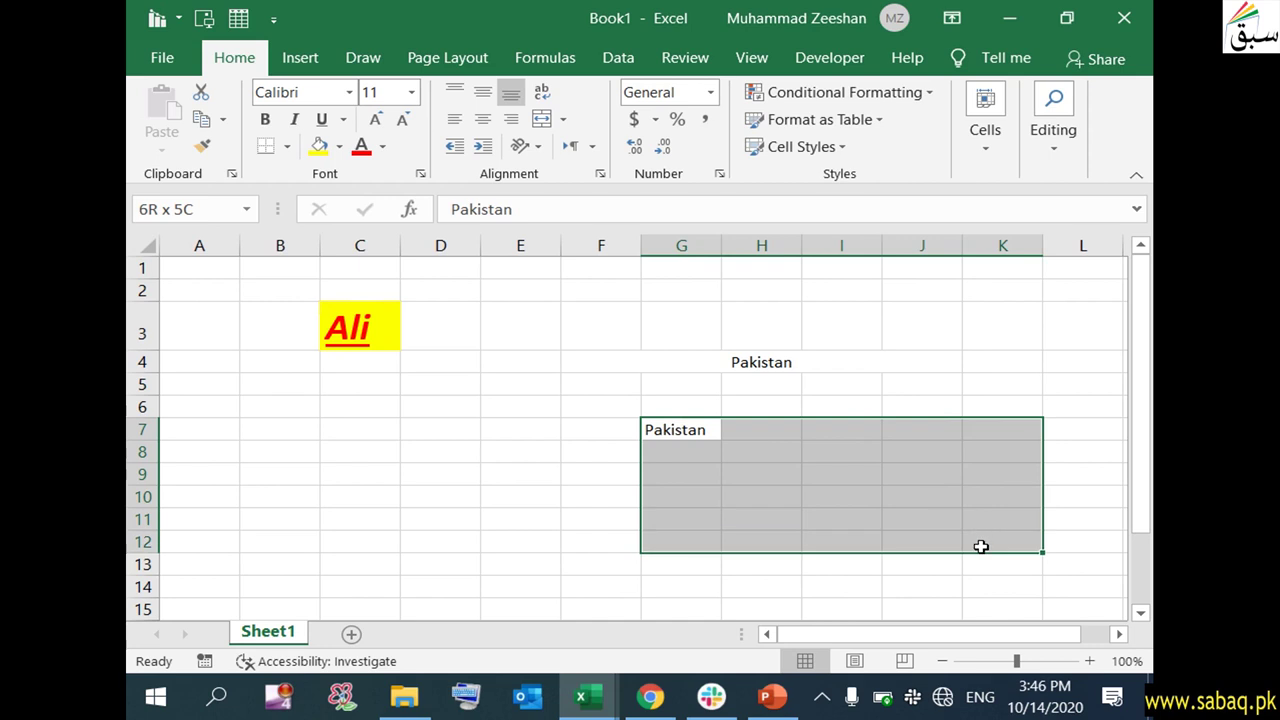
drag(981, 548, 981, 548)
click(565, 119)
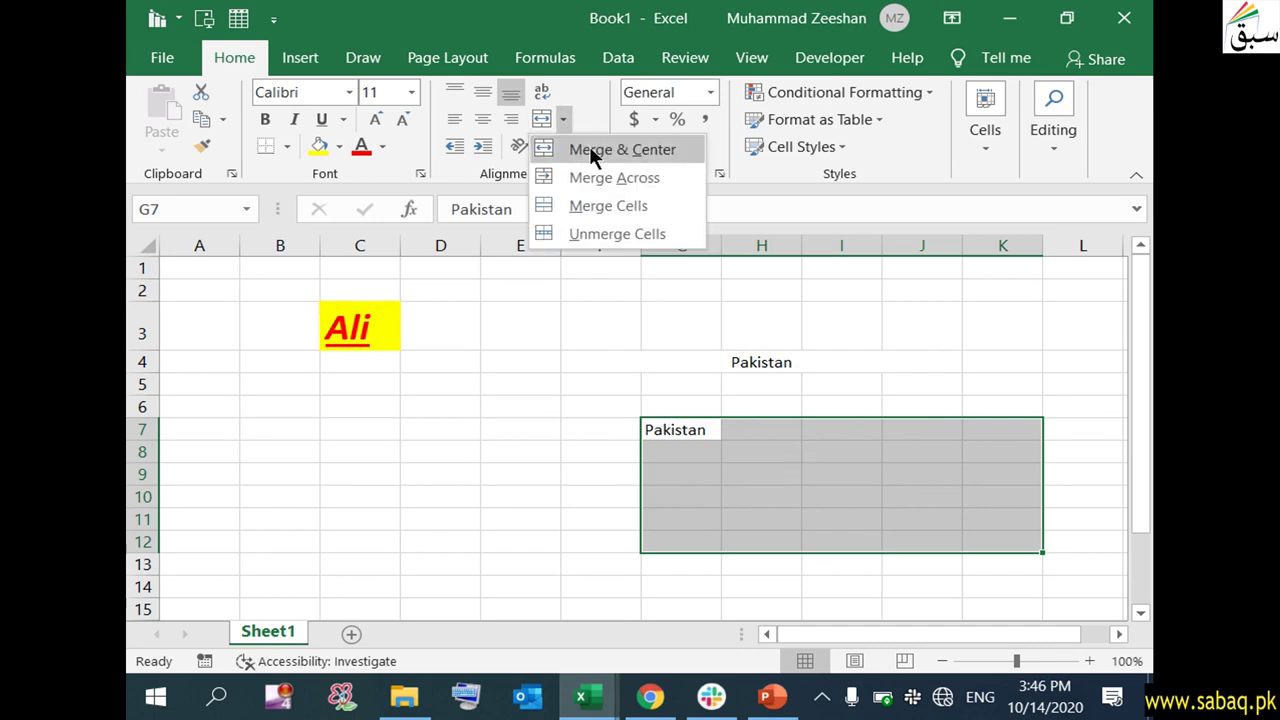
click(614, 177)
Check the merged rows 7 to 12, then switch to the Merge Cells slide
click(974, 499)
click(737, 431)
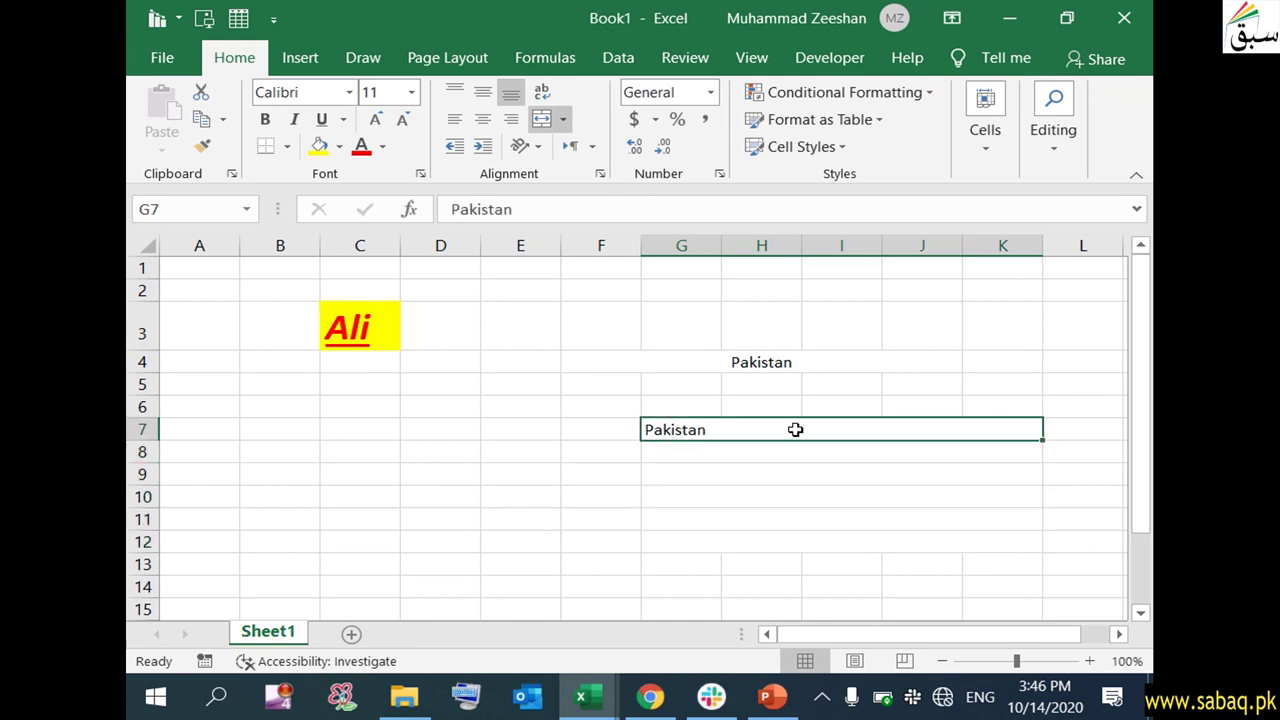
mouse_move(796, 429)
mouse_down()
mouse_move(765, 467)
mouse_move(746, 424)
mouse_up()
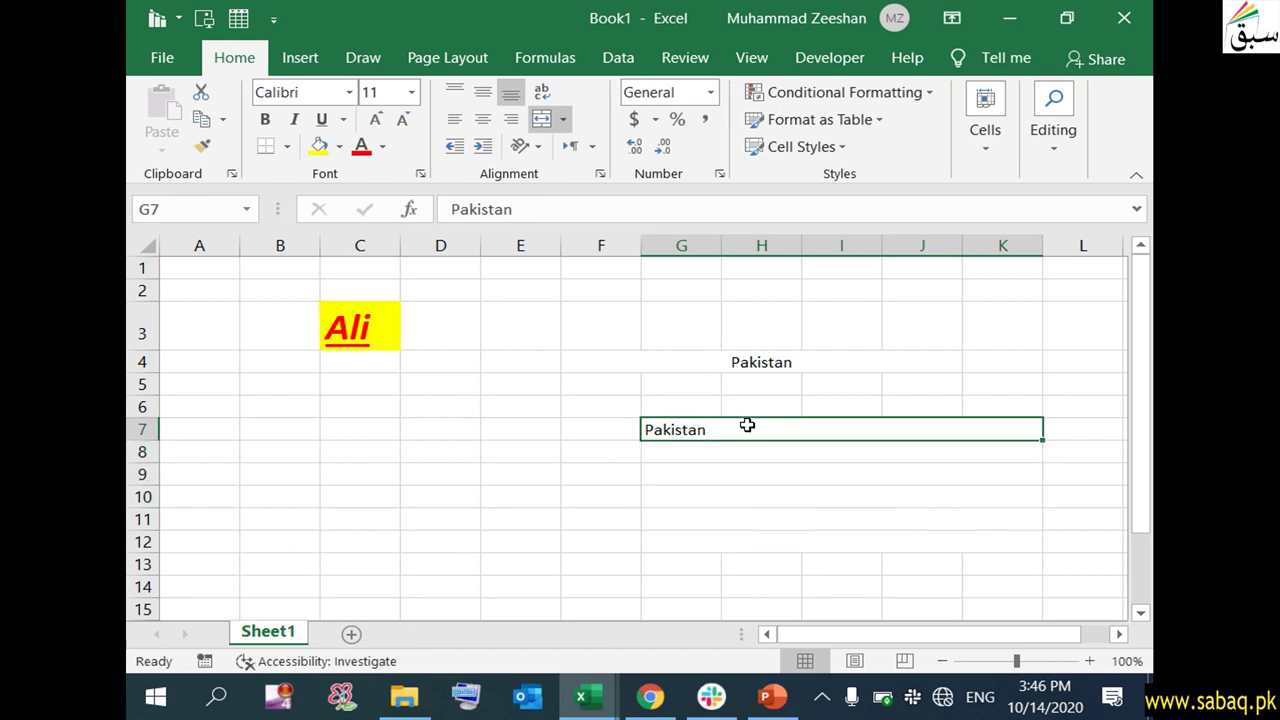
click(703, 452)
click(740, 476)
click(738, 497)
click(737, 515)
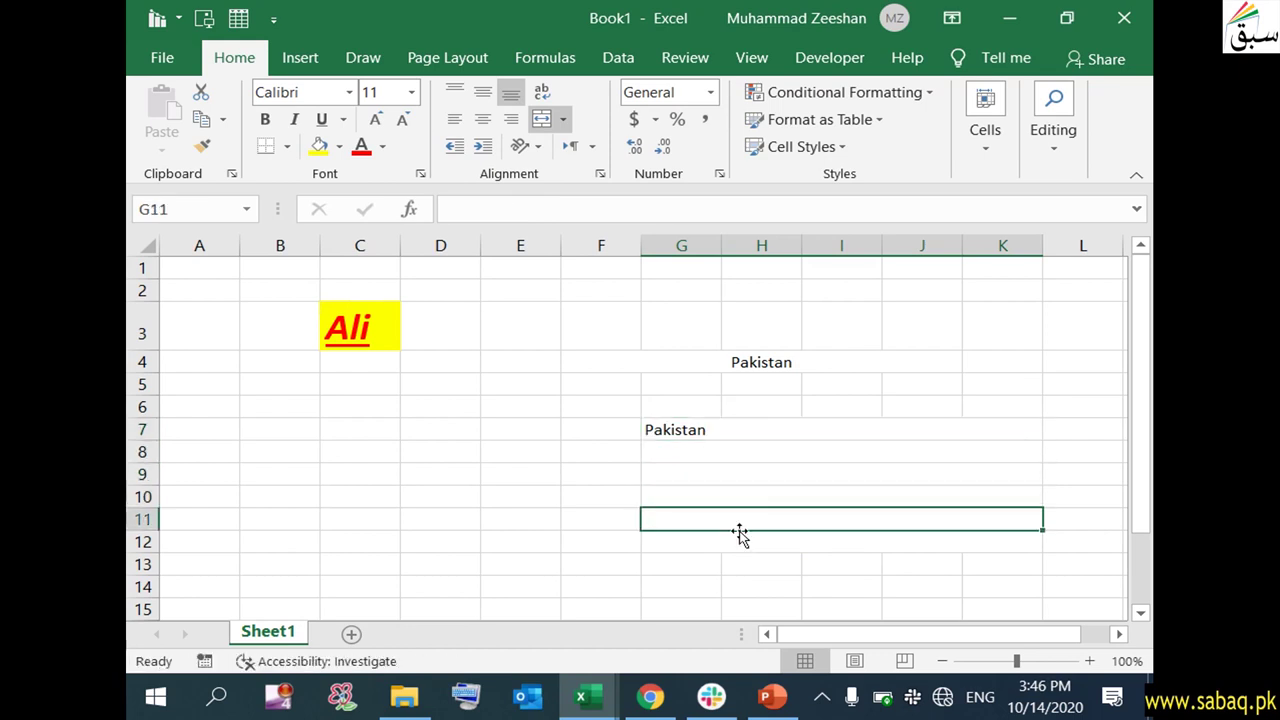
click(747, 450)
drag(745, 431, 988, 536)
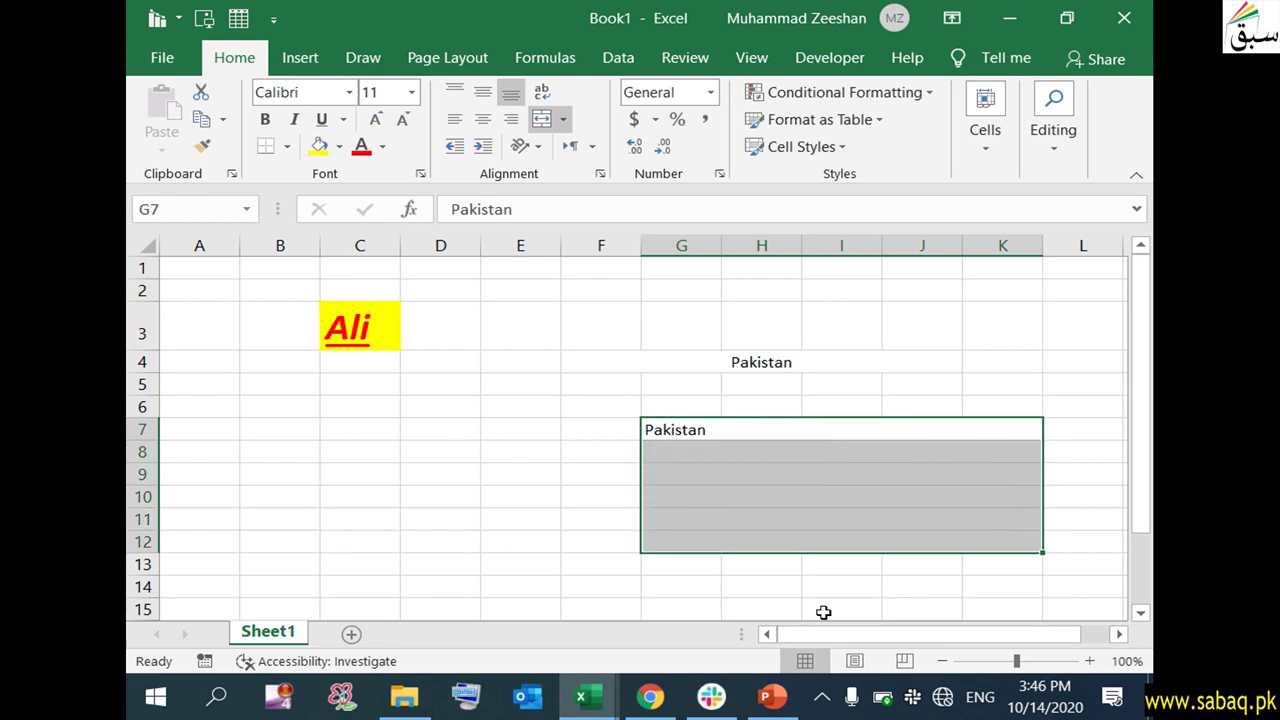
click(785, 702)
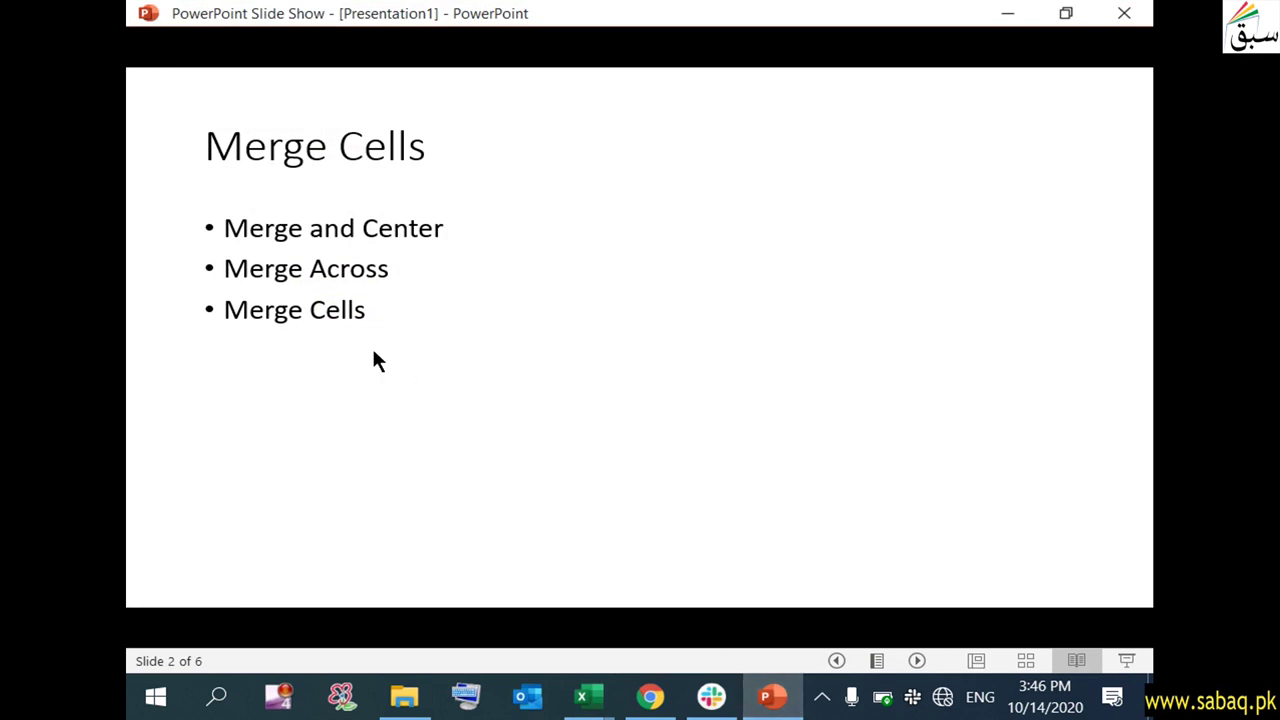
Enter a first name in cell B7
click(1007, 13)
click(490, 449)
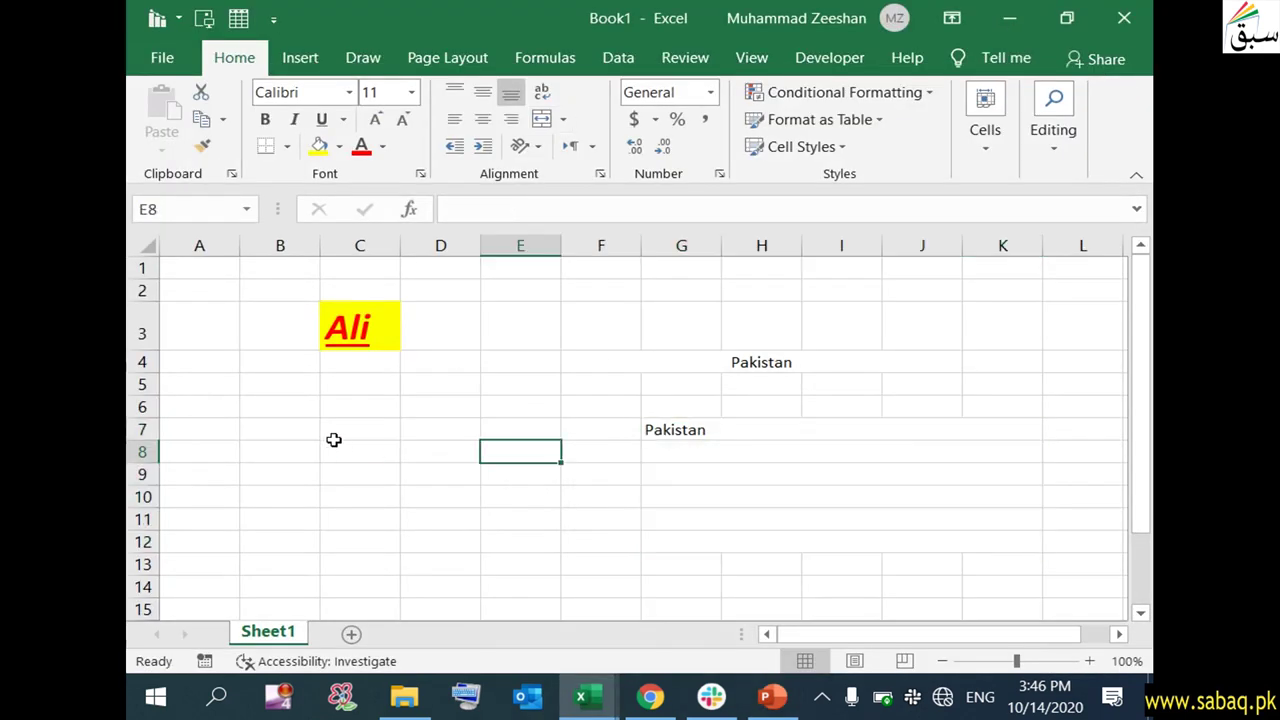
double_click(272, 427)
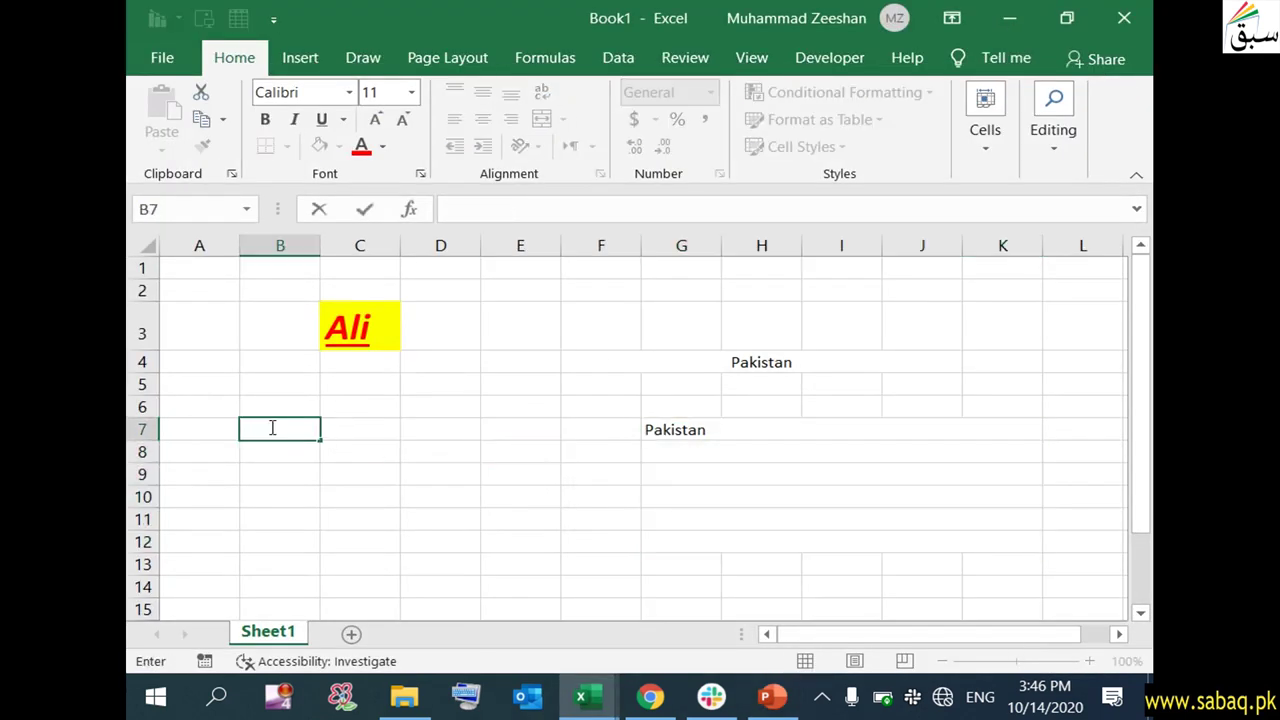
text(AL)
double_click(385, 431)
Add 'first name' and 'last name' headings in B6 and C6, and widen column B
double_click(273, 405)
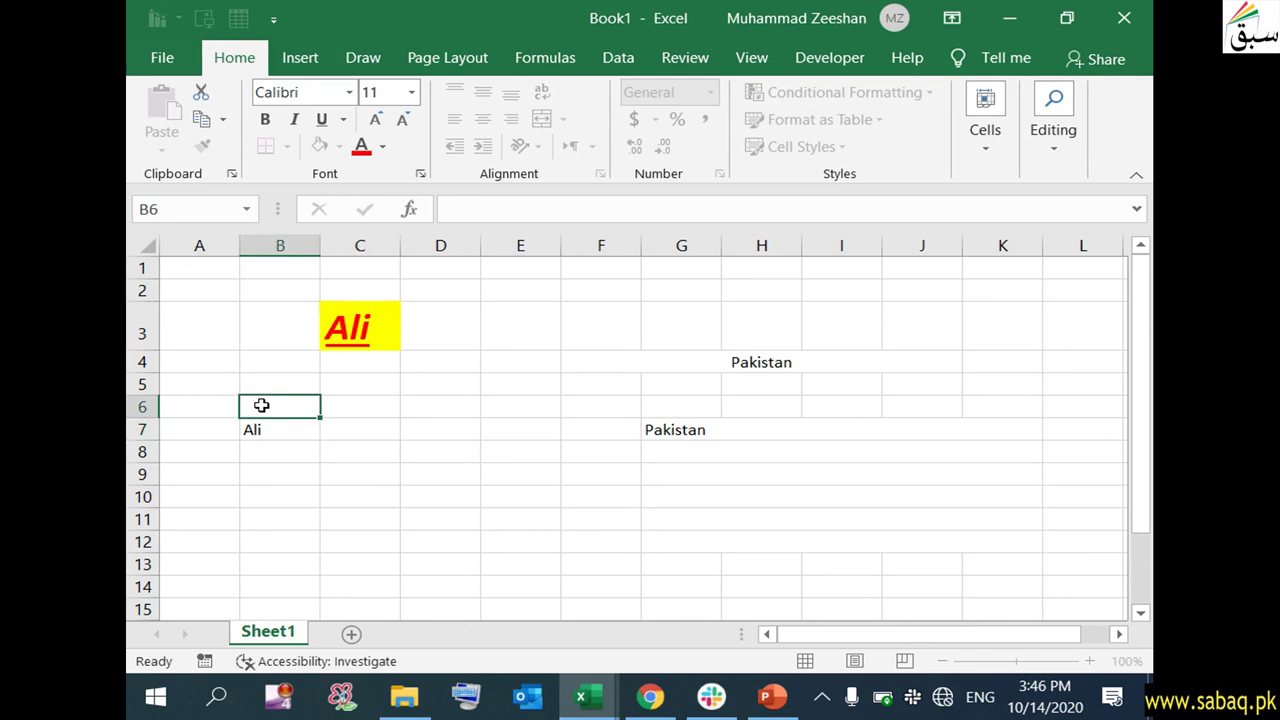
text(first name)
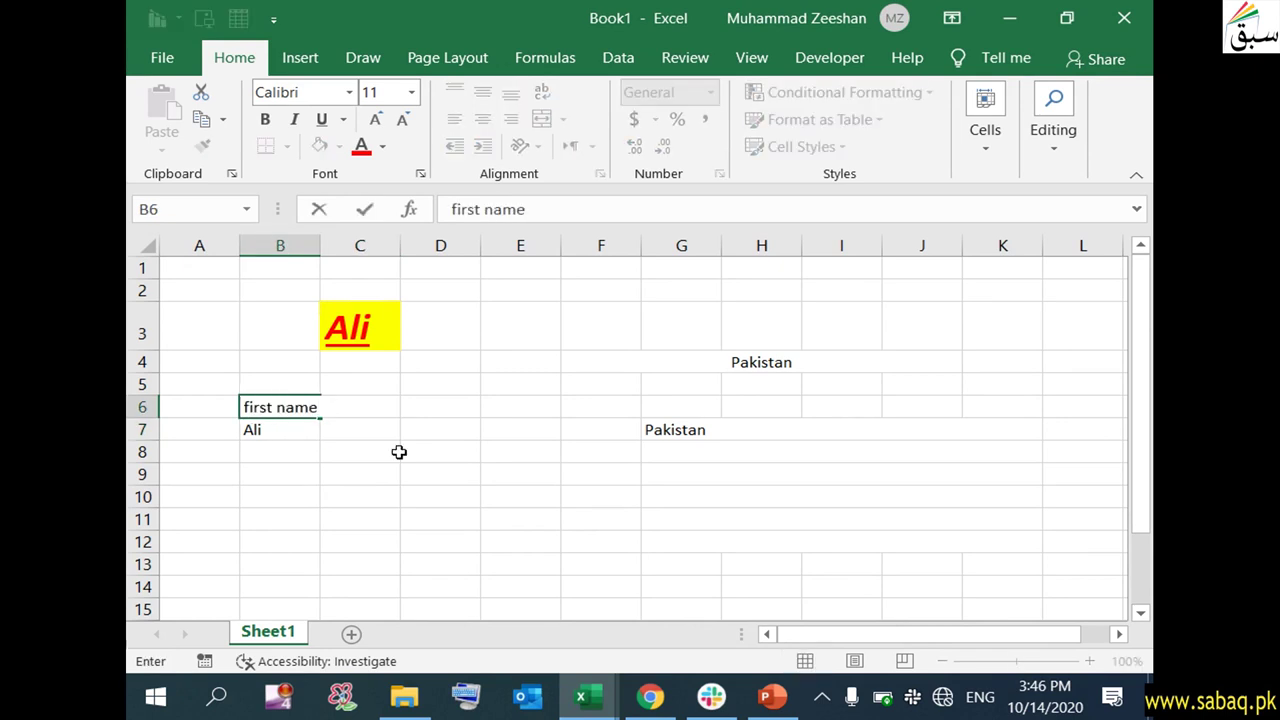
click(427, 494)
click(366, 390)
click(351, 406)
double_click(361, 407)
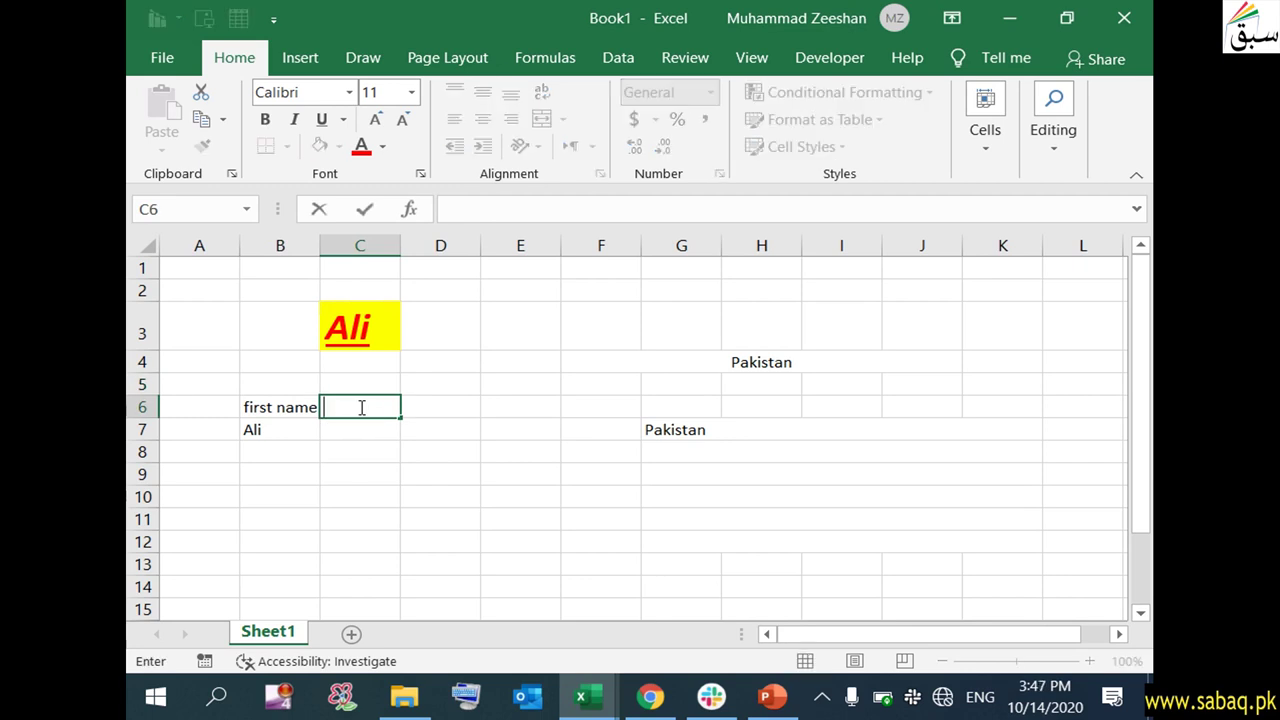
text(last name)
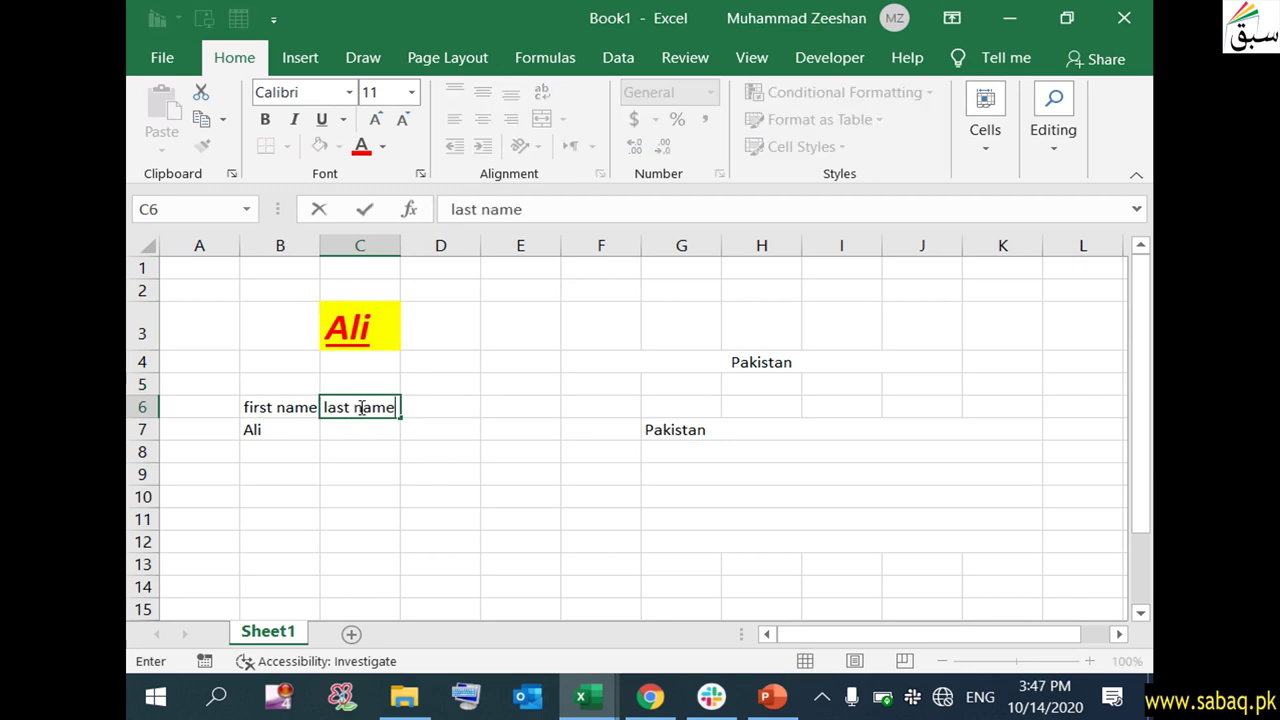
click(362, 470)
drag(312, 243, 337, 245)
click(322, 502)
Enter a last name in cell C7
click(276, 406)
click(280, 428)
click(380, 427)
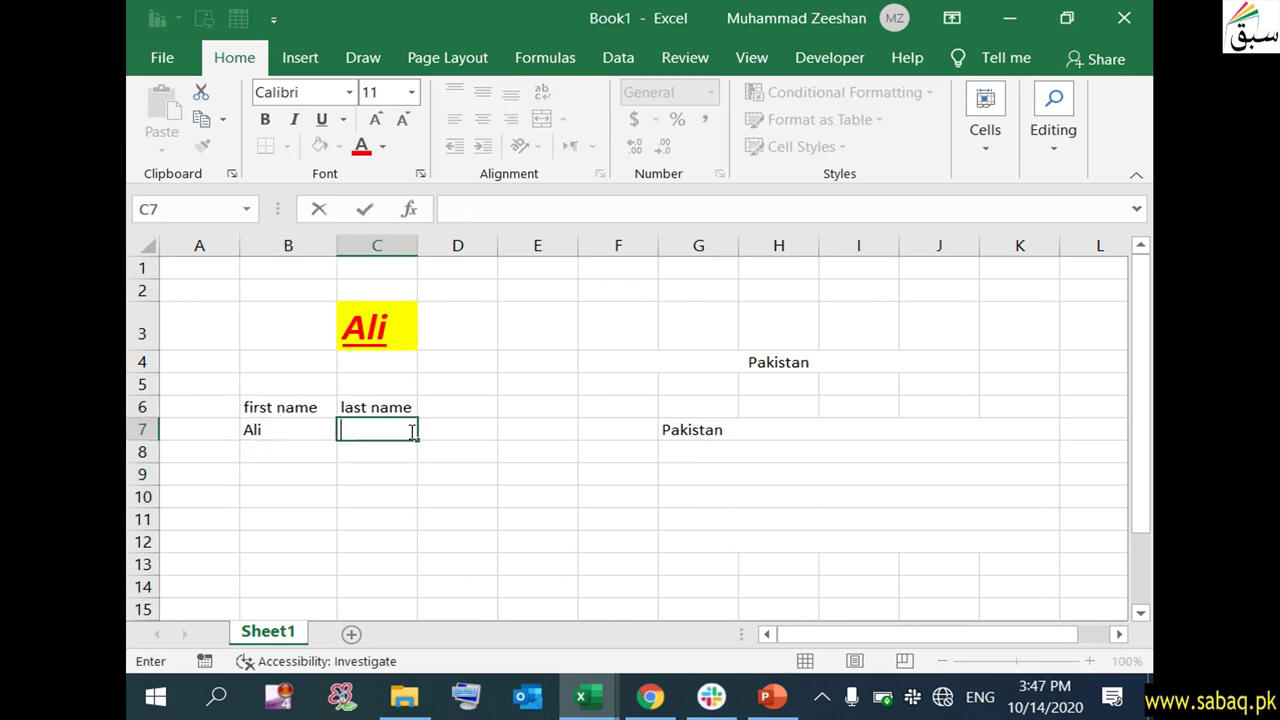
text(Khan)
click(388, 498)
Merge B7:C7 with Merge Cells, accepting that only B7's value is kept
drag(310, 429, 356, 428)
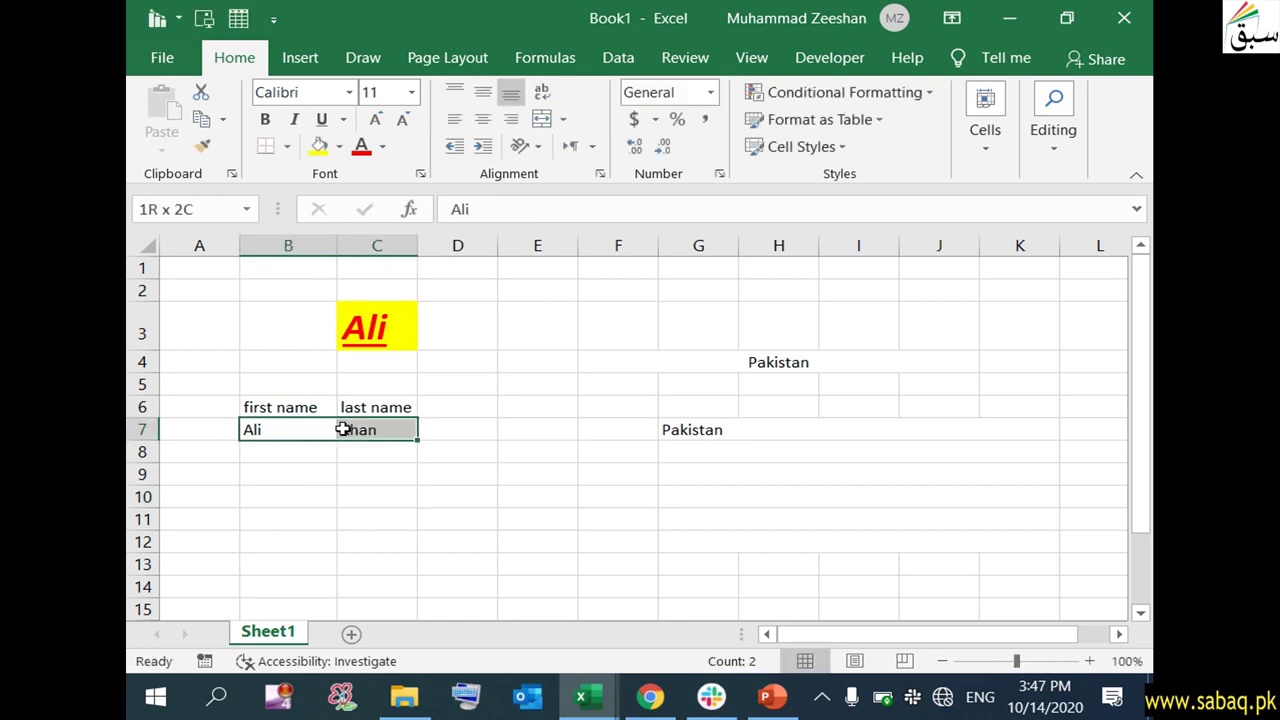
click(565, 119)
click(615, 205)
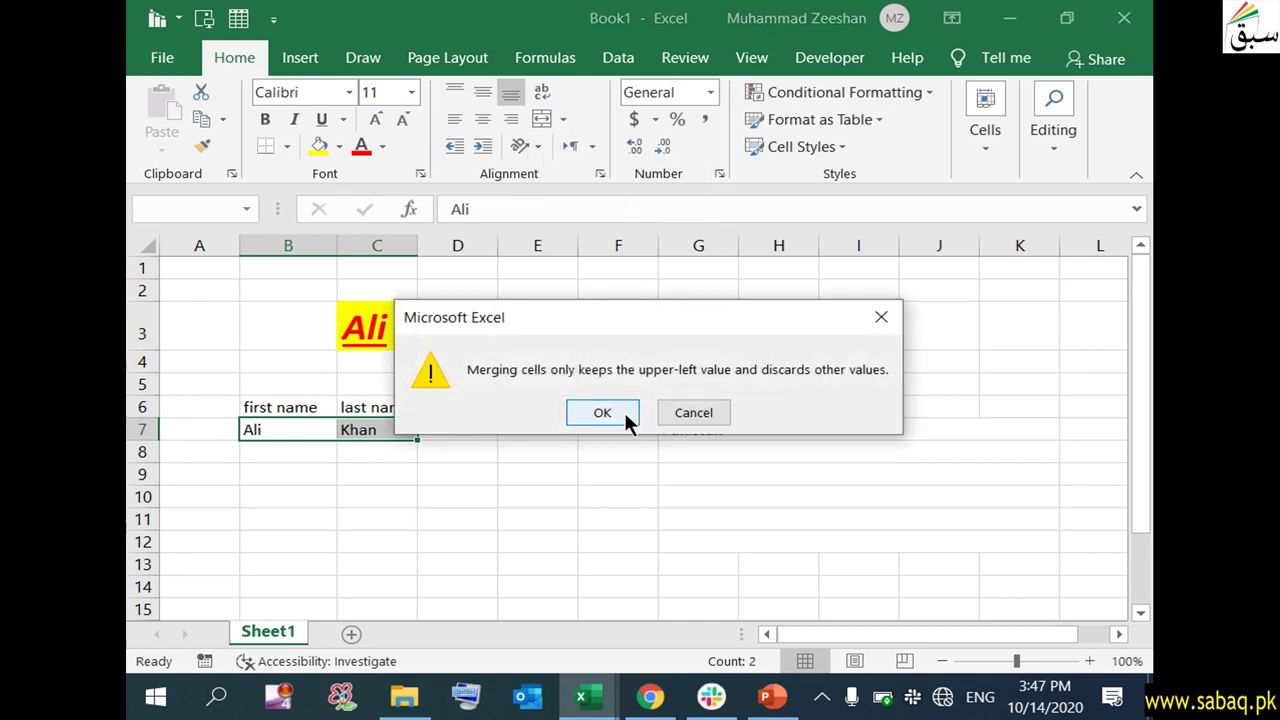
click(626, 418)
click(620, 431)
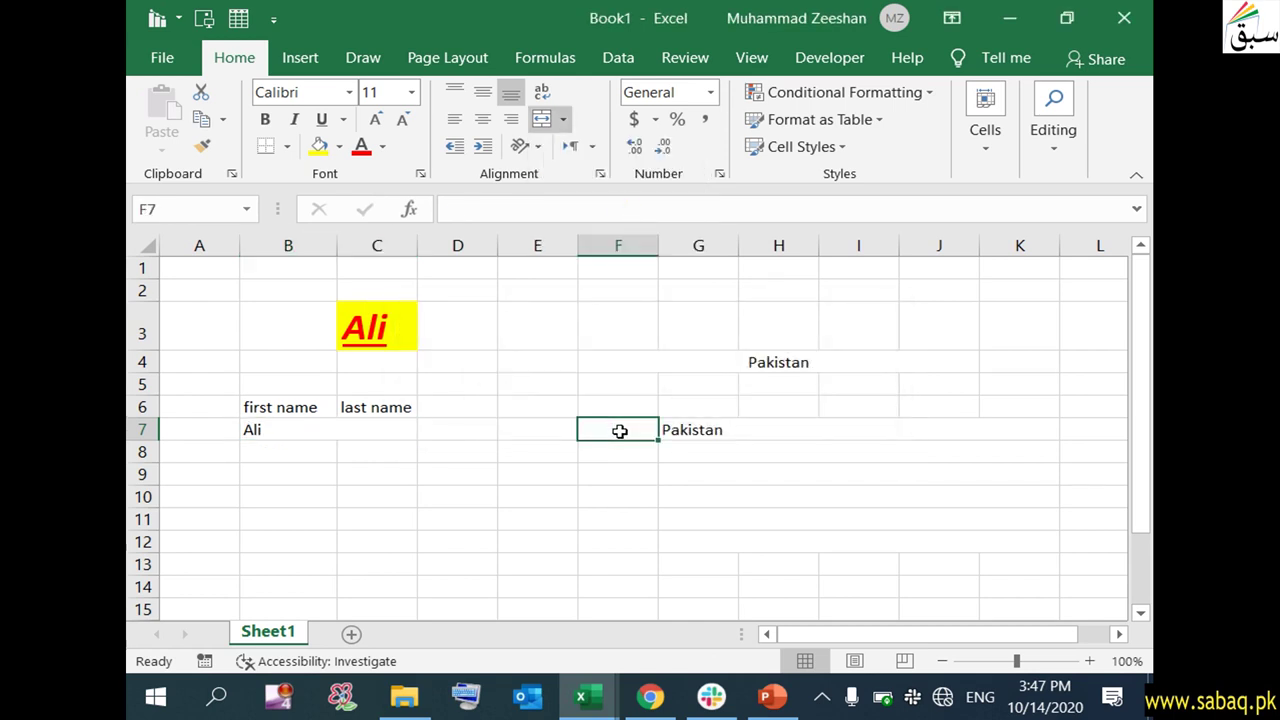
click(583, 453)
Check the cells around the merged name cell, then select merged B7:C7
click(272, 428)
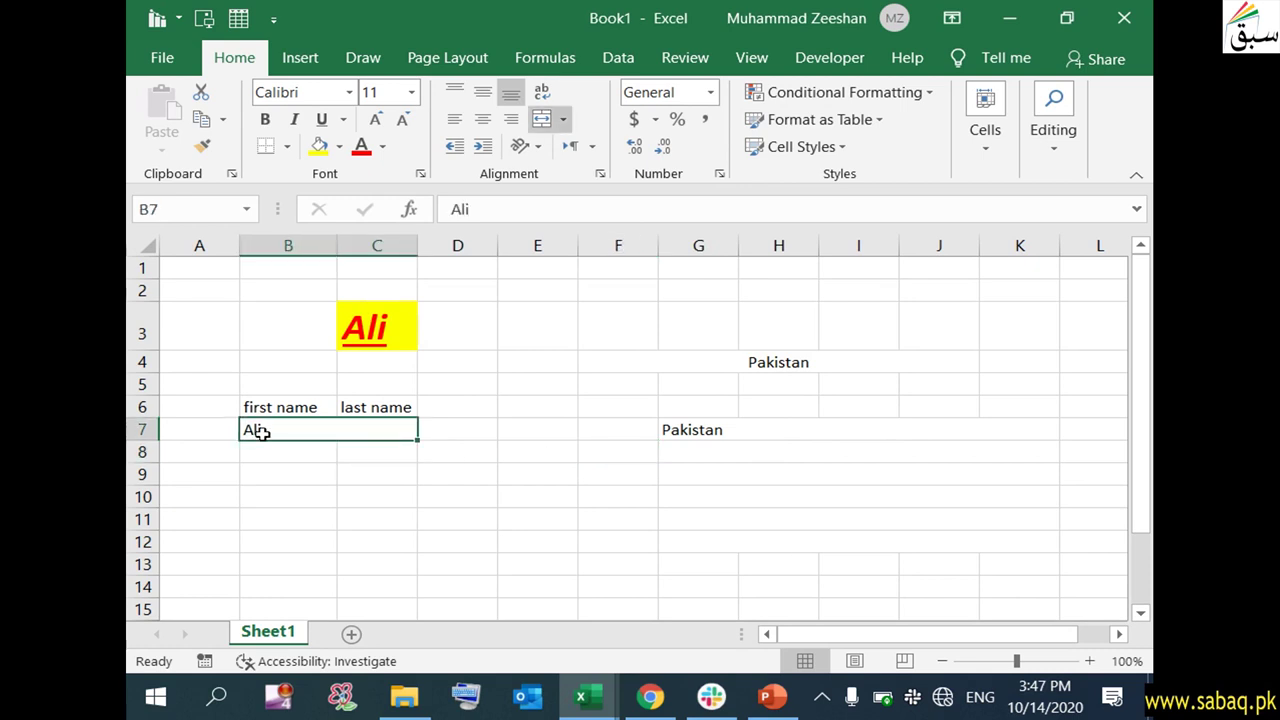
double_click(374, 427)
click(385, 467)
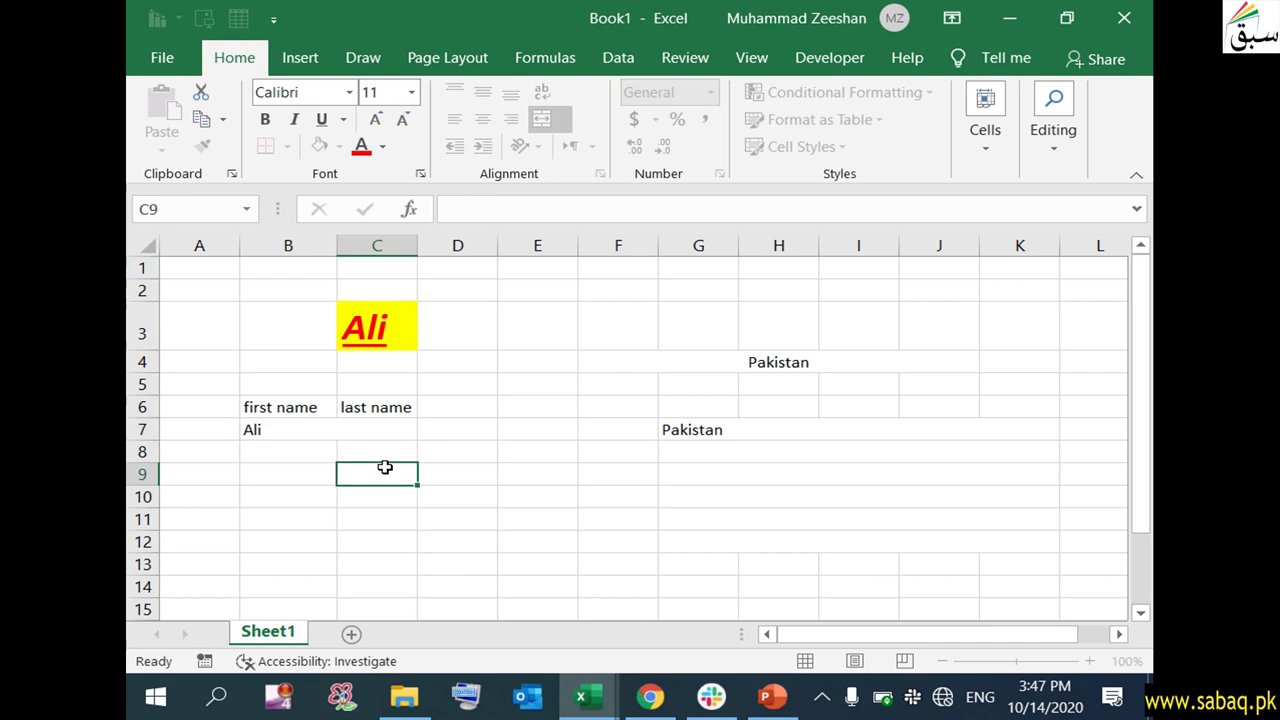
click(312, 475)
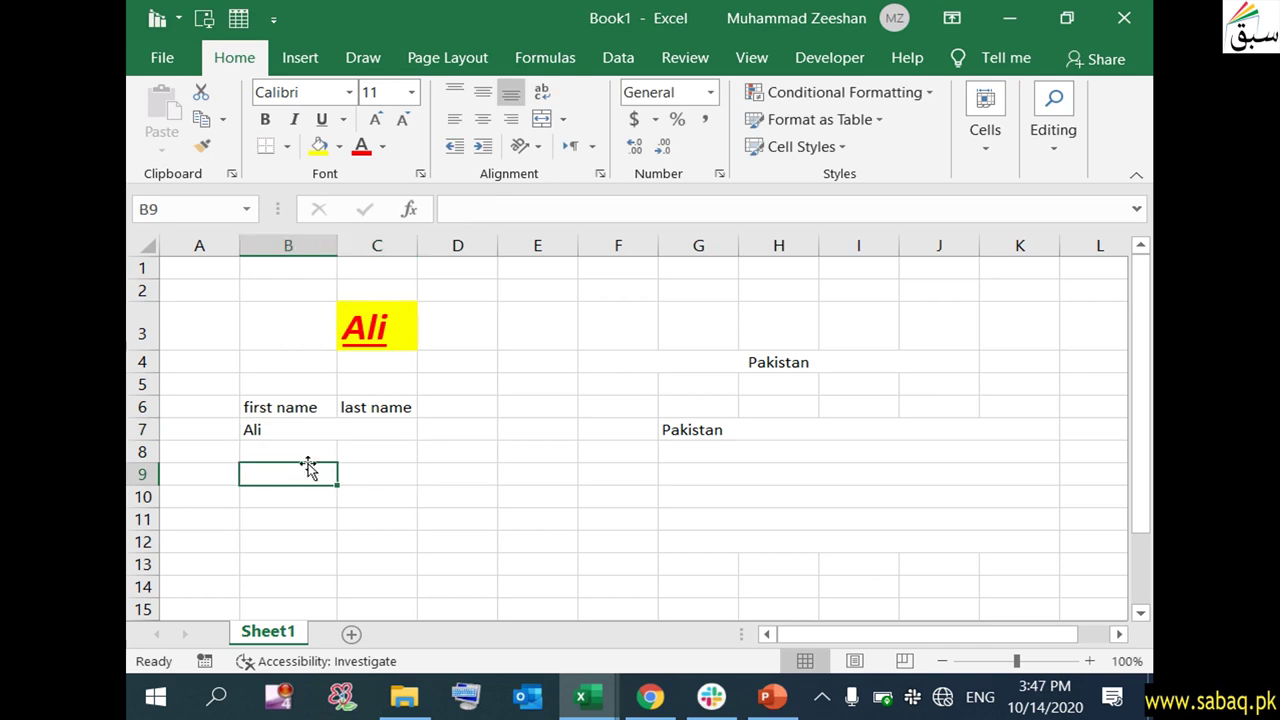
drag(300, 451, 540, 451)
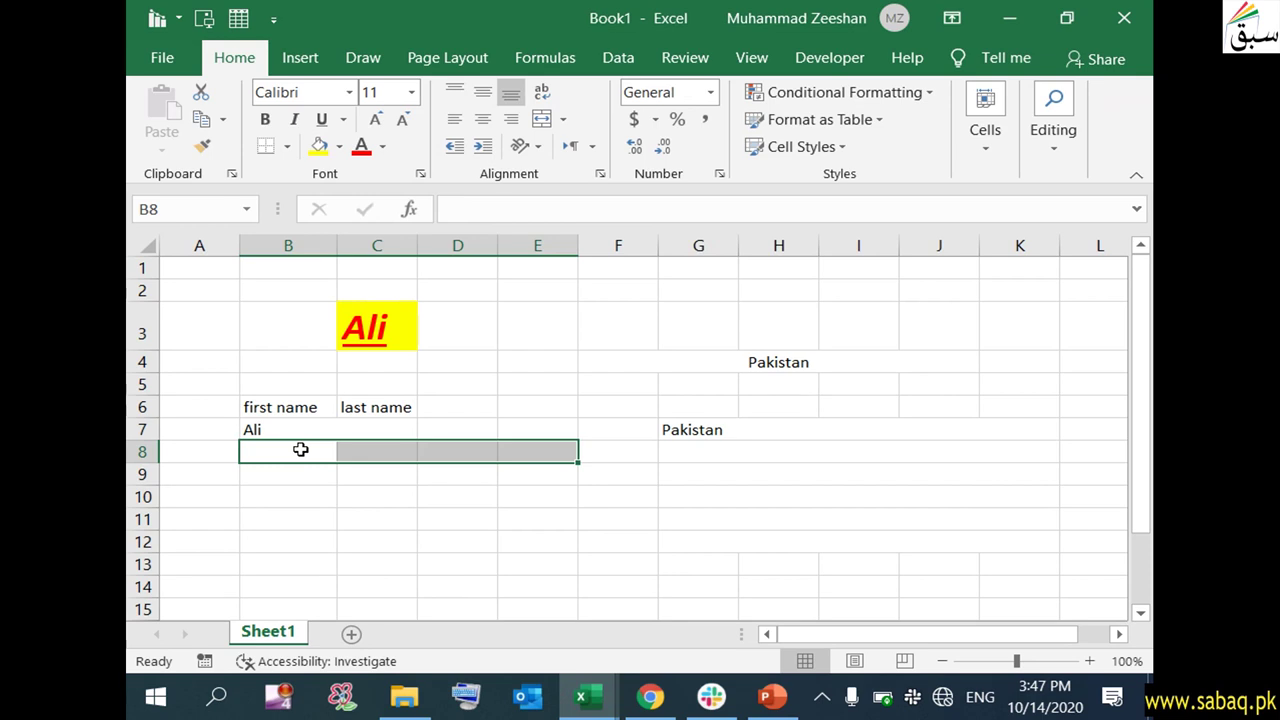
click(480, 451)
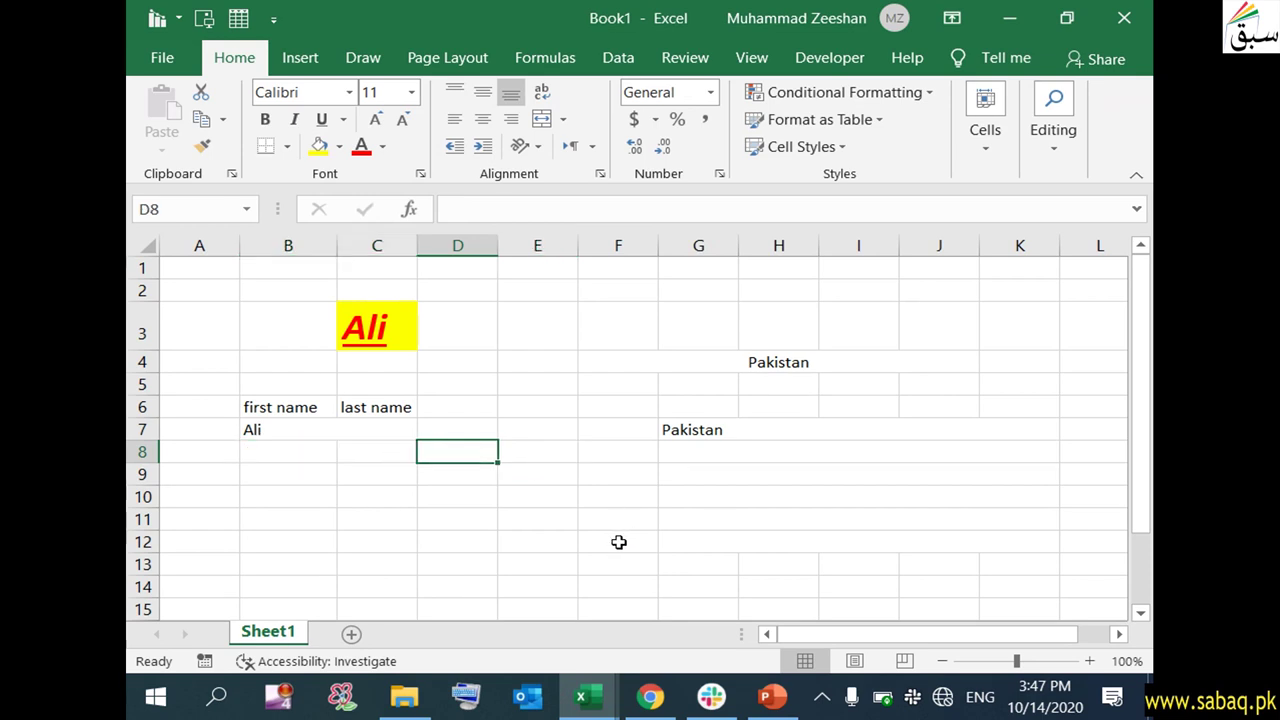
click(316, 456)
click(298, 427)
click(334, 480)
click(306, 432)
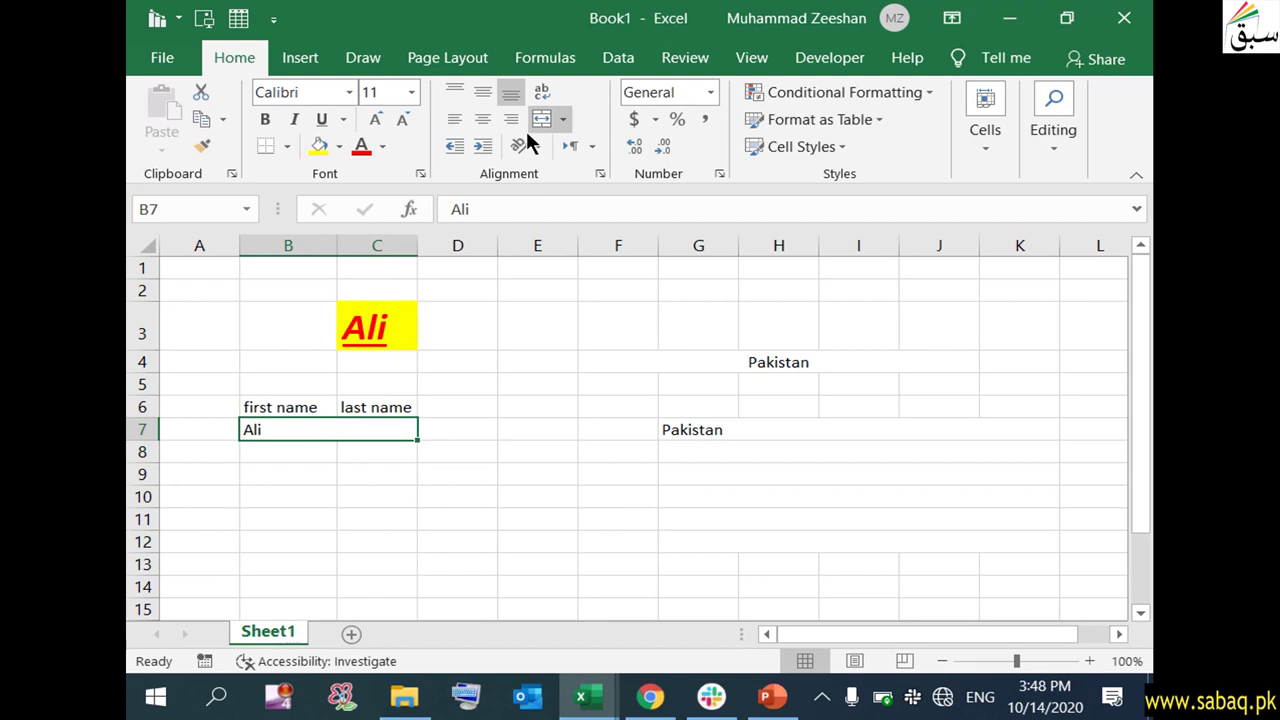
Unmerge B7:C7 with Unmerge Cells, leaving C7 empty
click(566, 118)
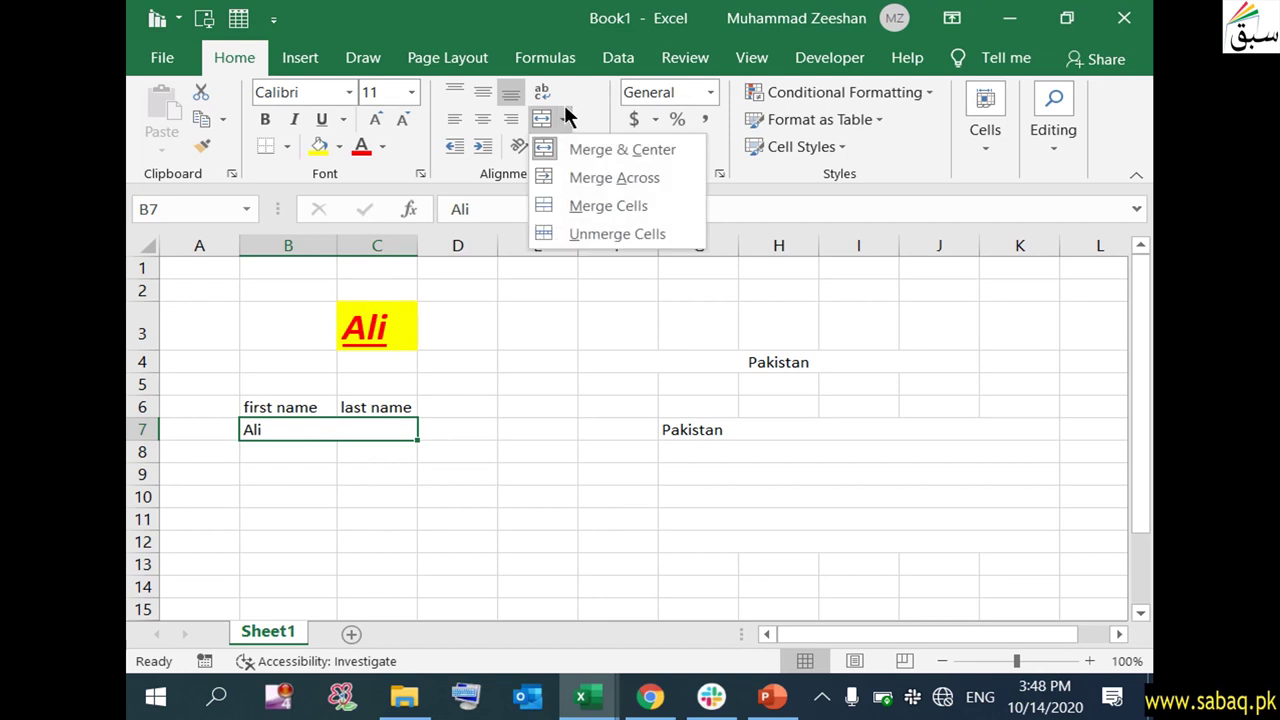
click(605, 235)
click(462, 490)
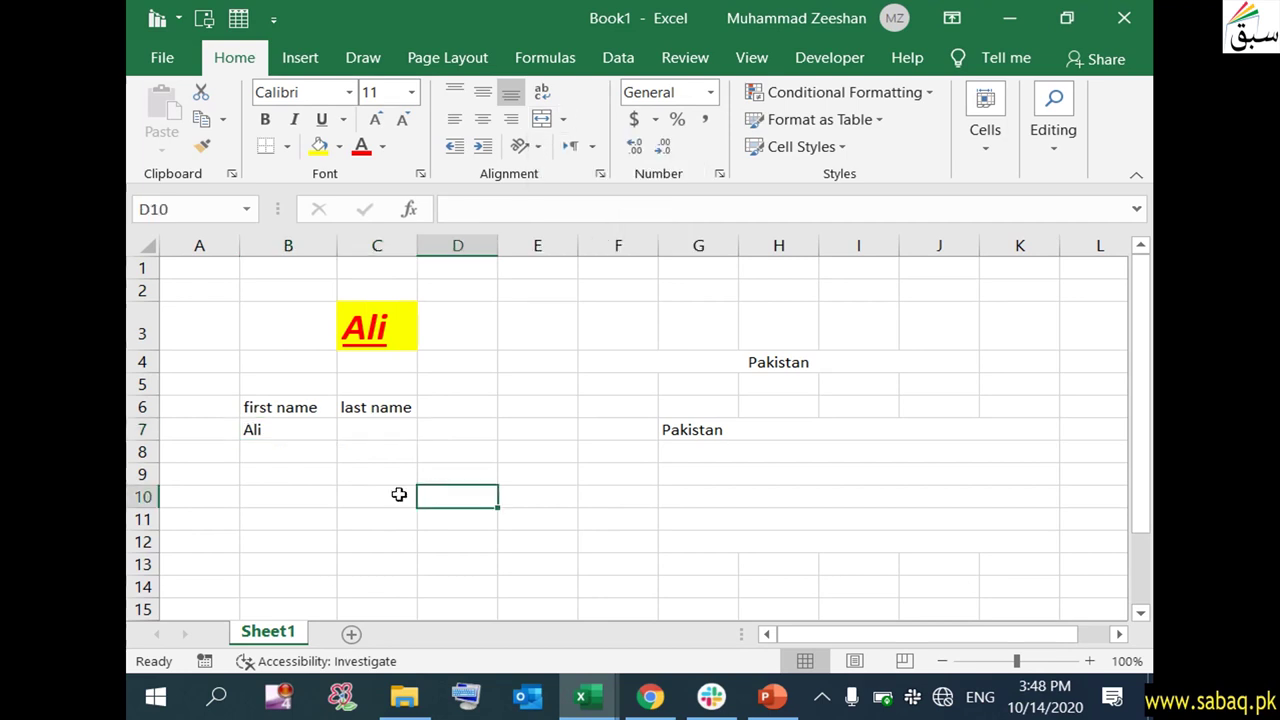
click(395, 432)
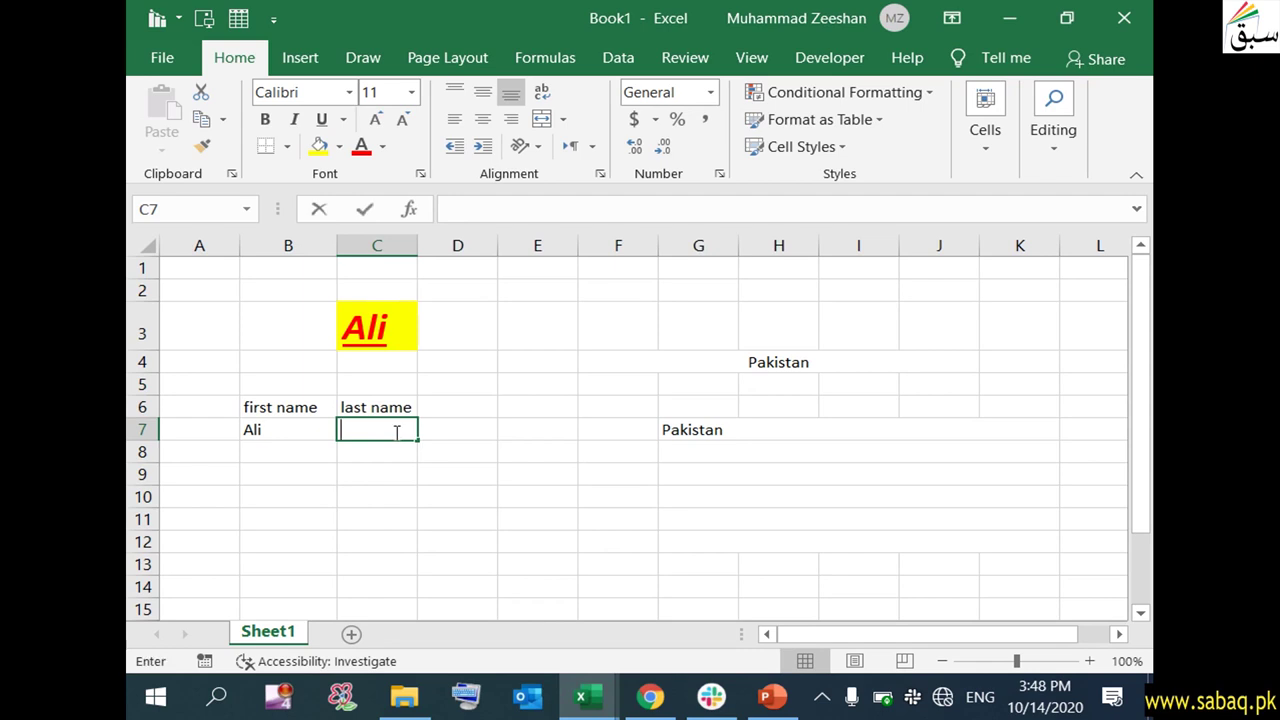
key(Return)
key(Return)
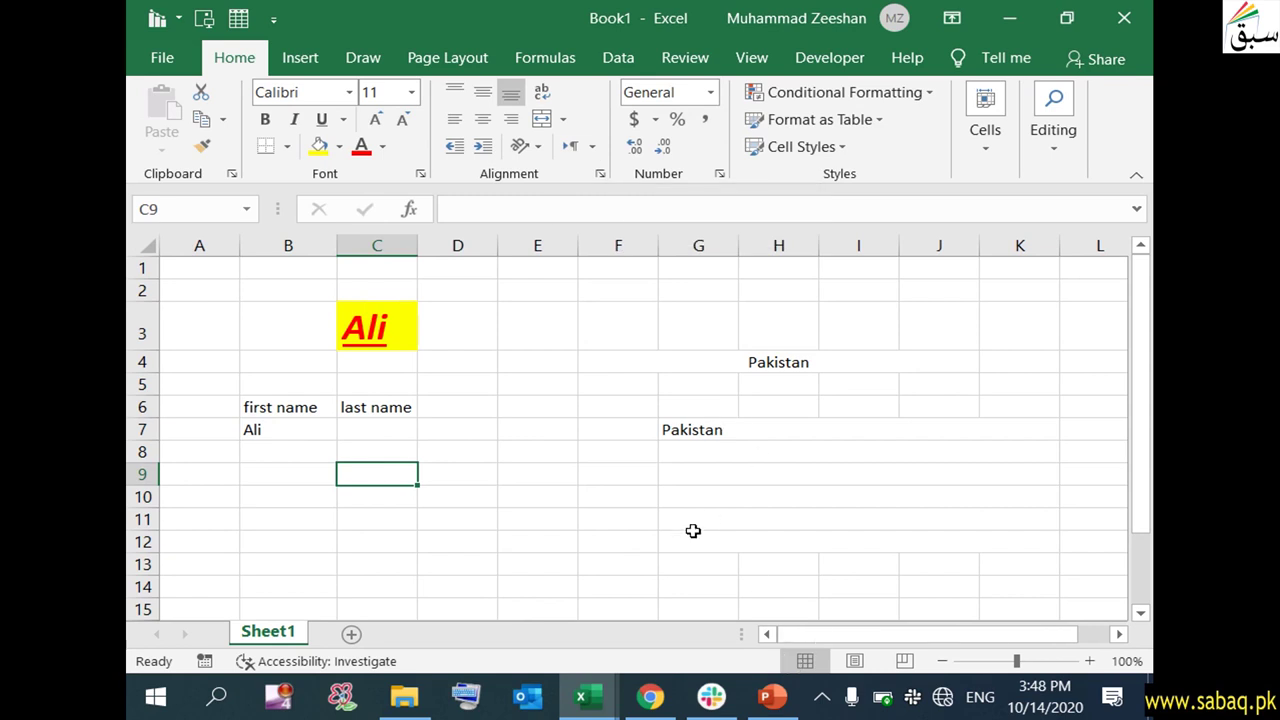
drag(709, 517, 1040, 541)
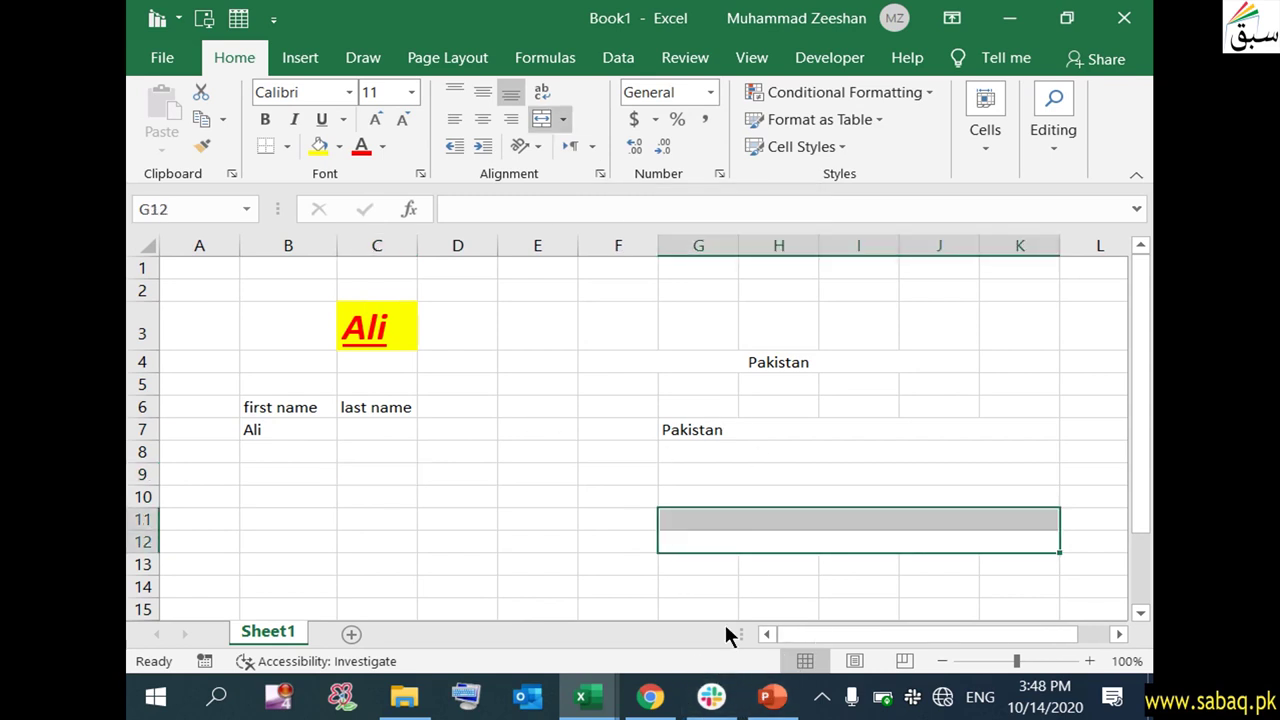
Switch to the 03_02 Format.xlsx workbook and select the Cricket league title in A1
mouse_move(583, 697)
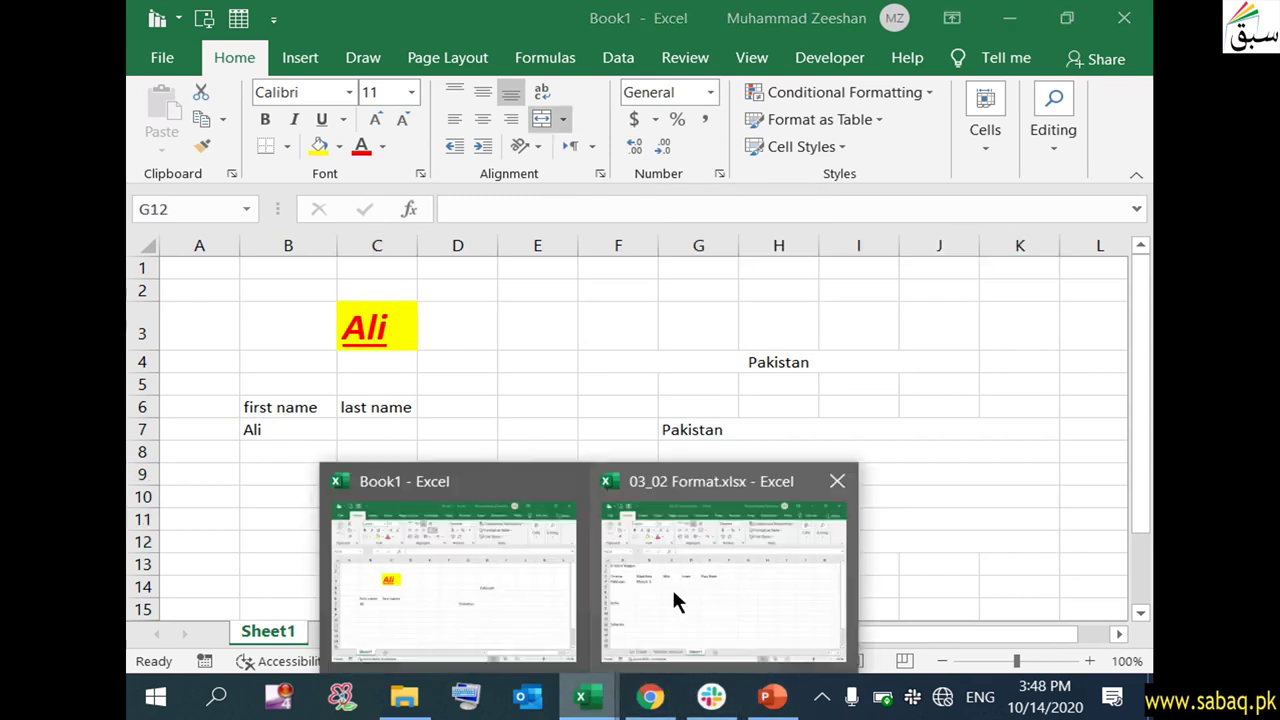
click(672, 587)
click(613, 464)
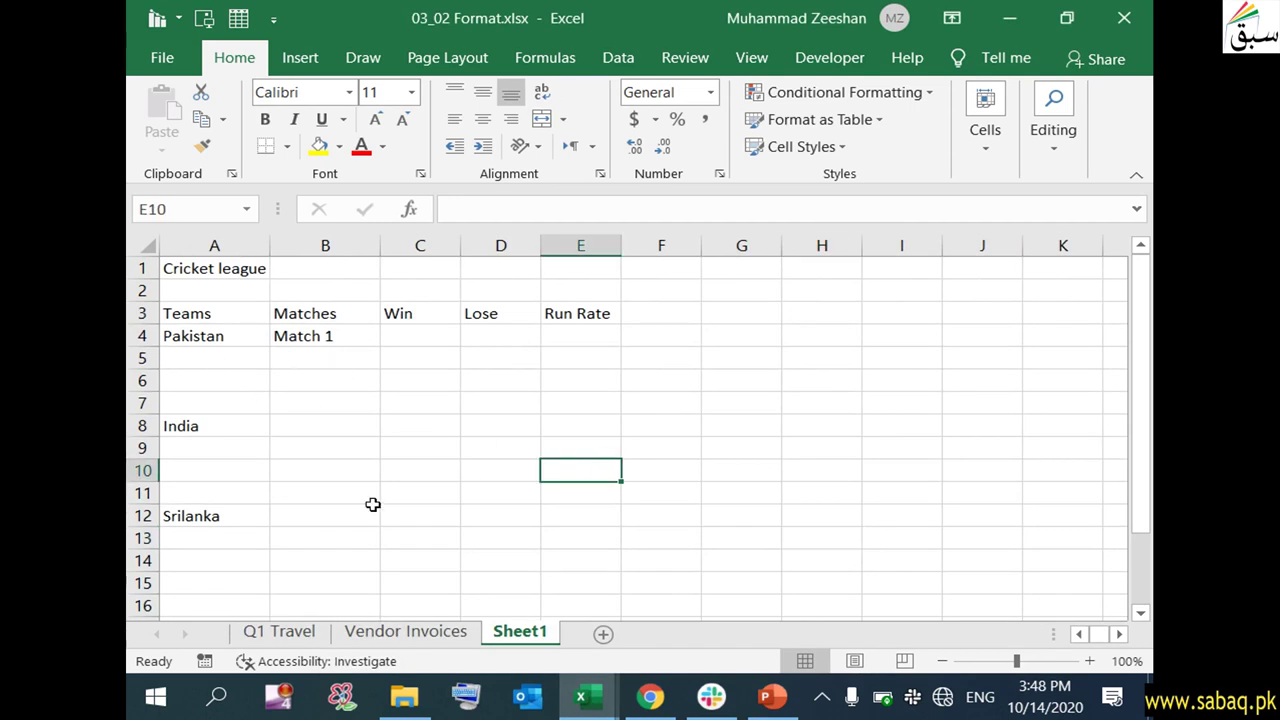
click(306, 449)
click(236, 272)
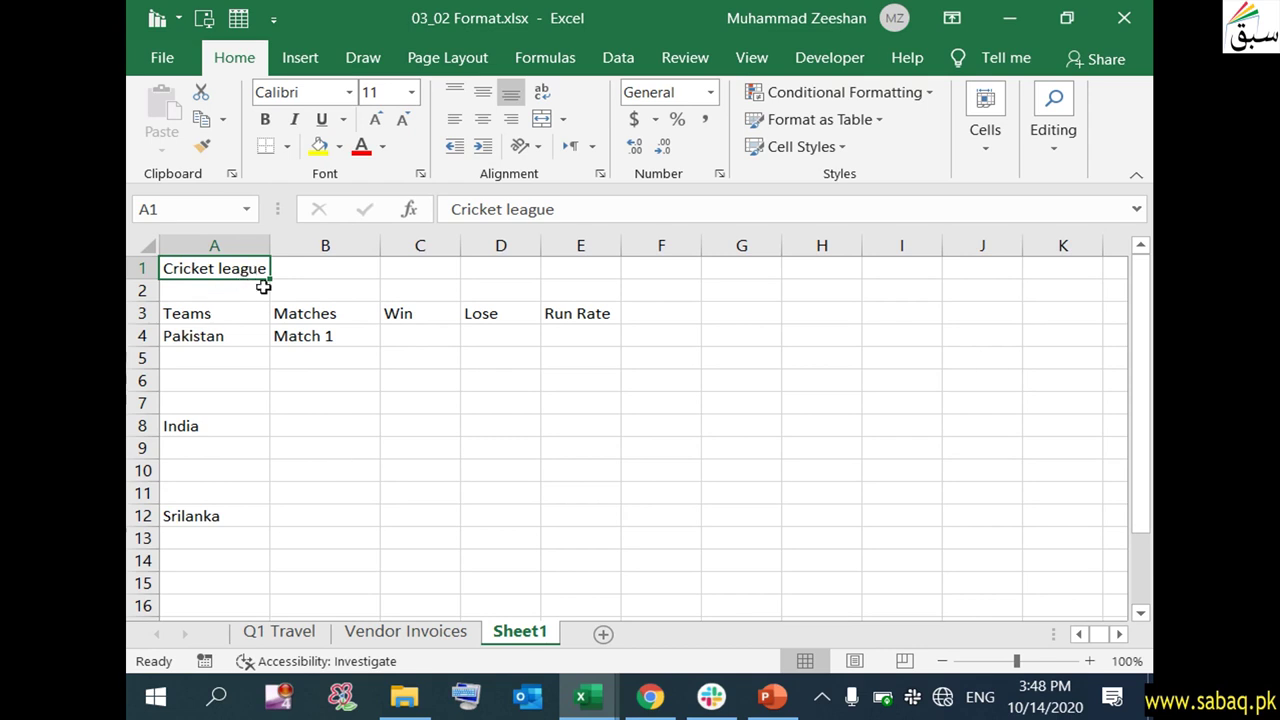
click(312, 475)
Merge and centre the Cricket league title across A1:E1
click(252, 267)
drag(252, 267, 607, 267)
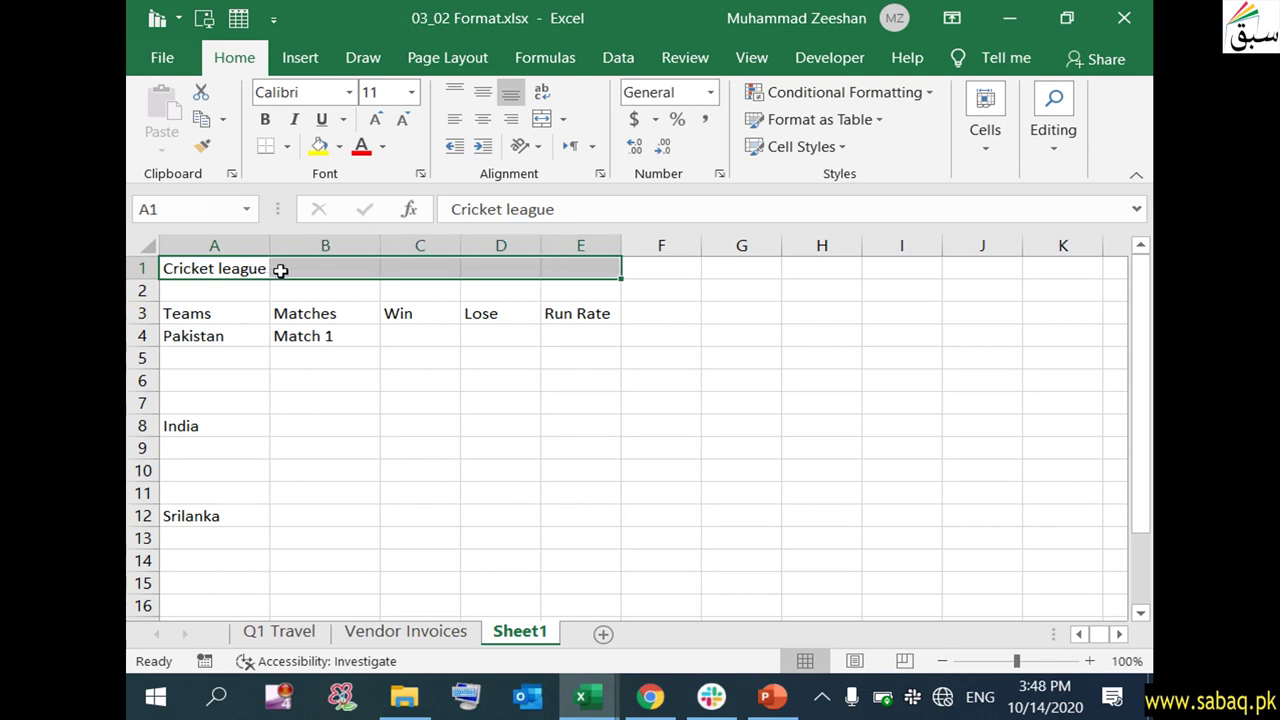
click(594, 268)
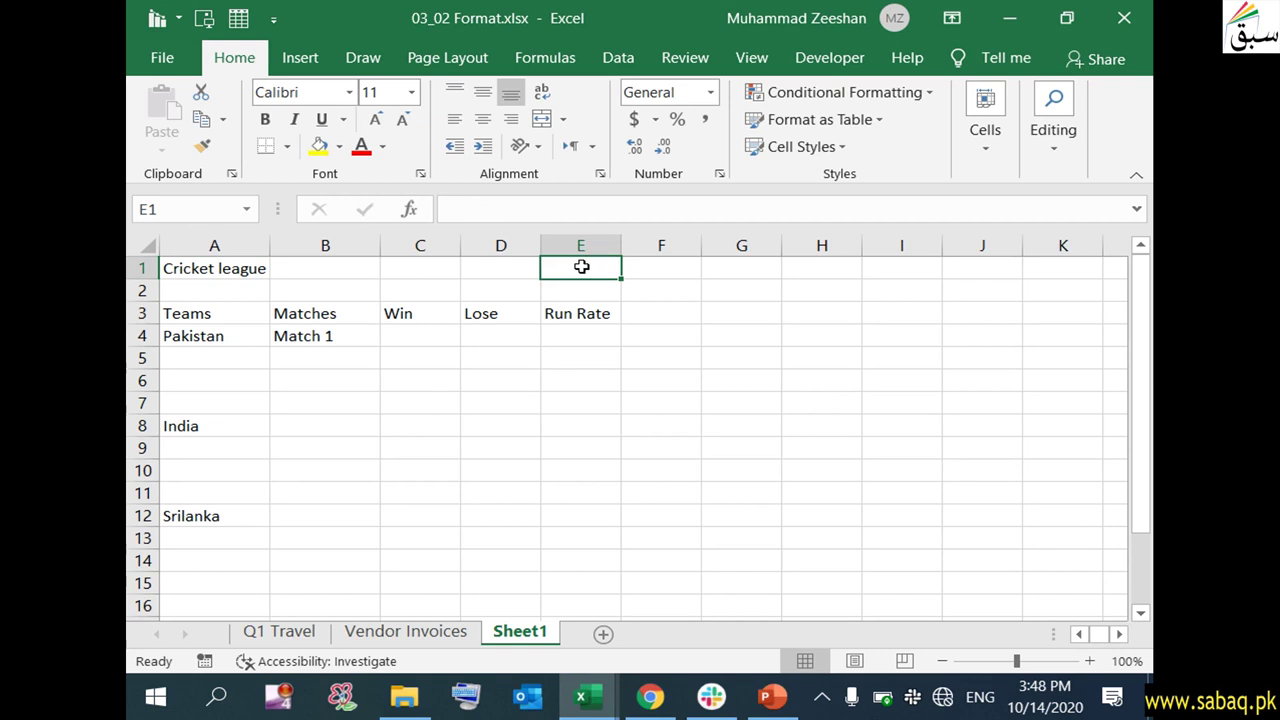
drag(197, 265, 594, 266)
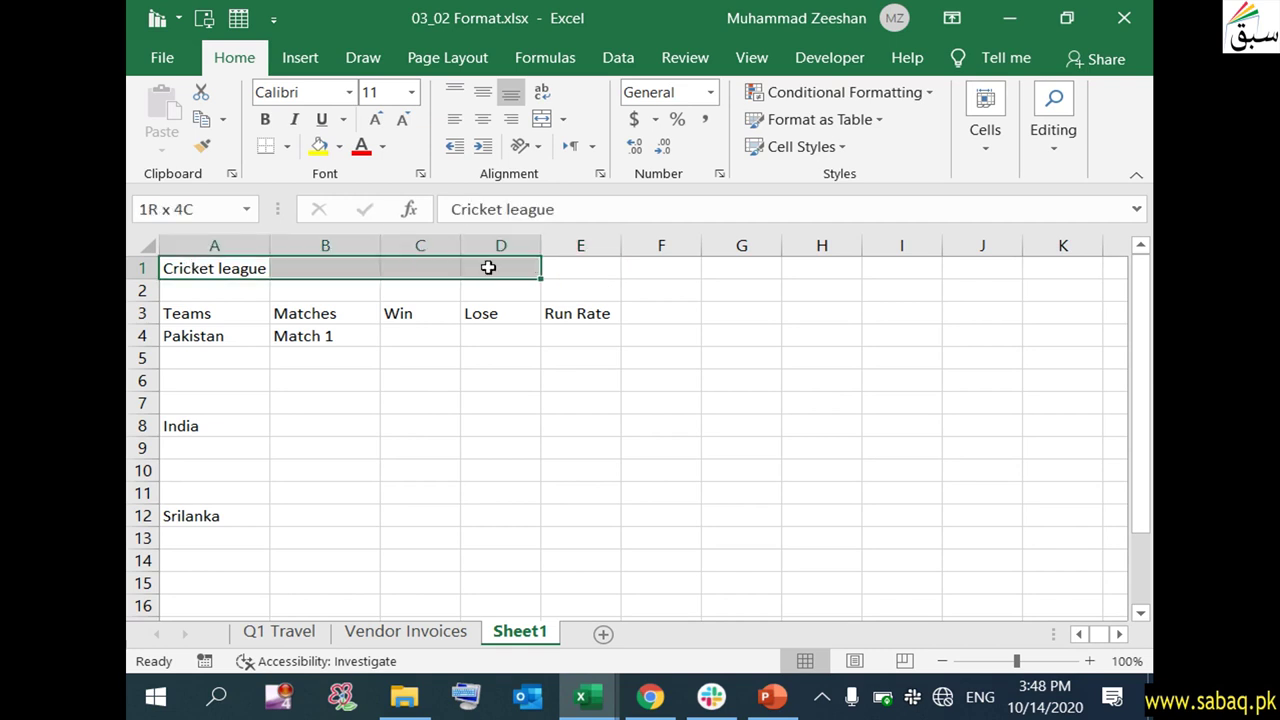
click(563, 119)
click(600, 146)
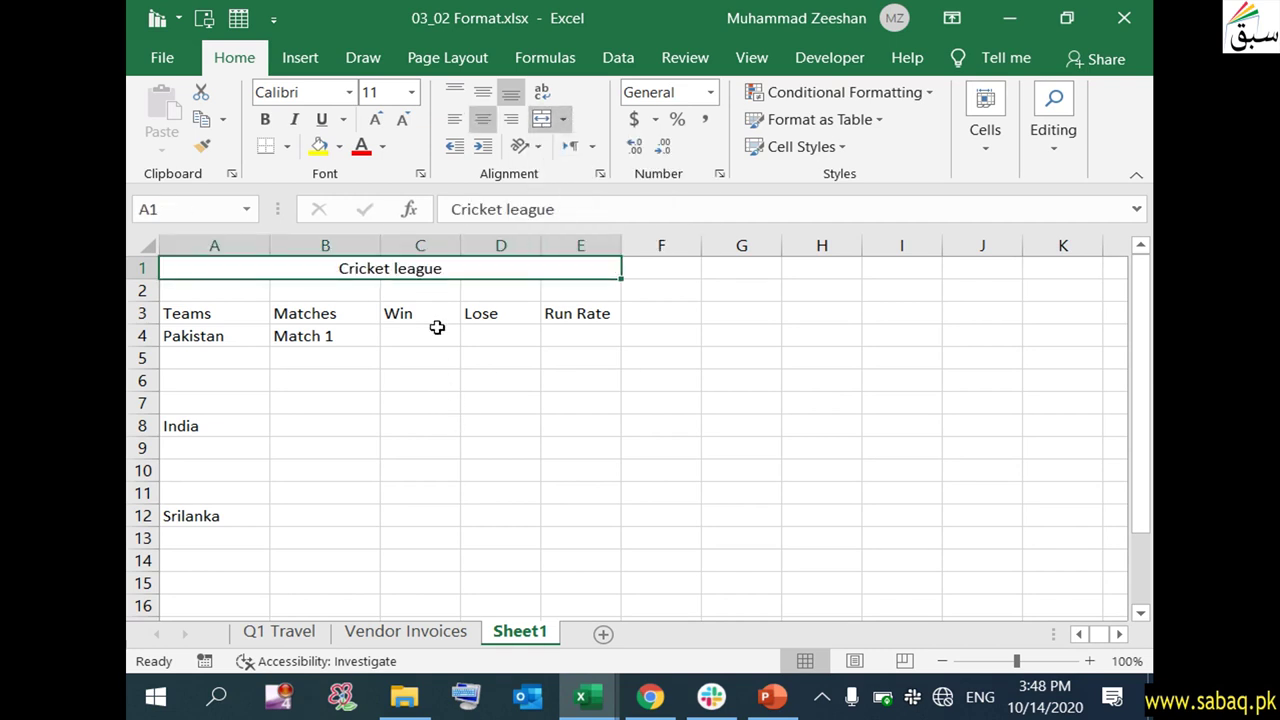
Give the title a light red fill, bold text and font size 18
click(338, 146)
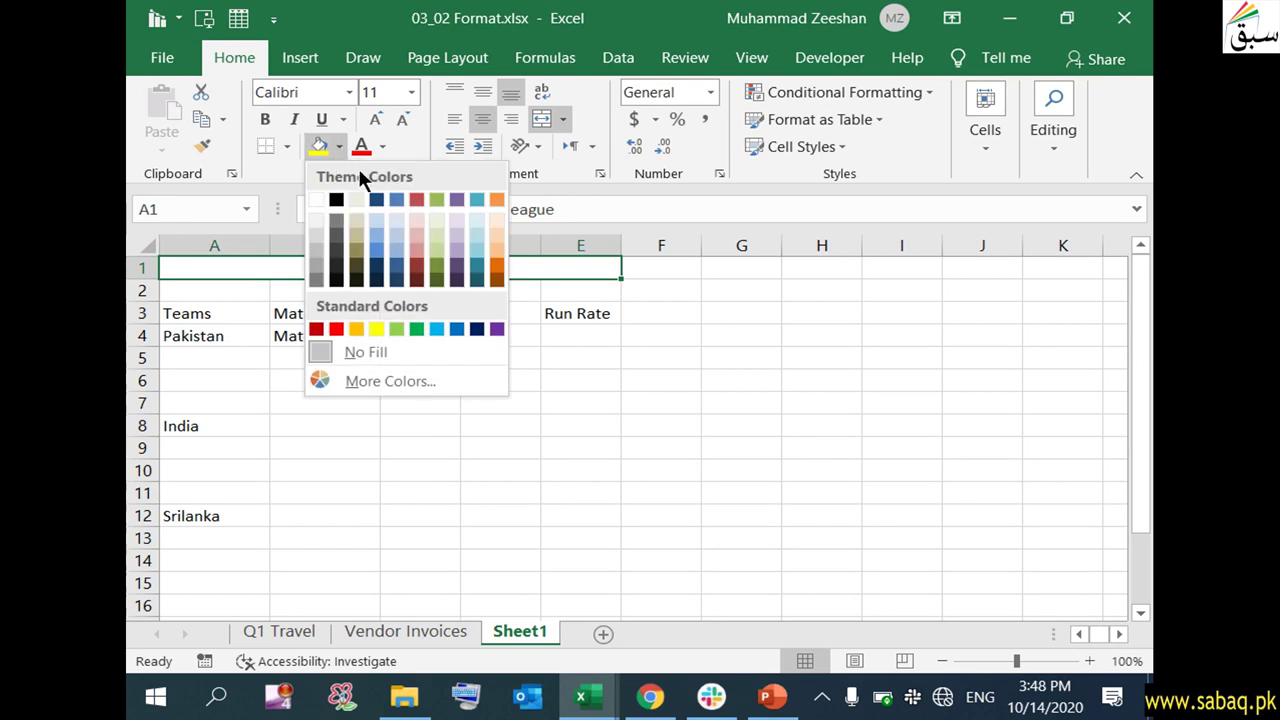
click(416, 243)
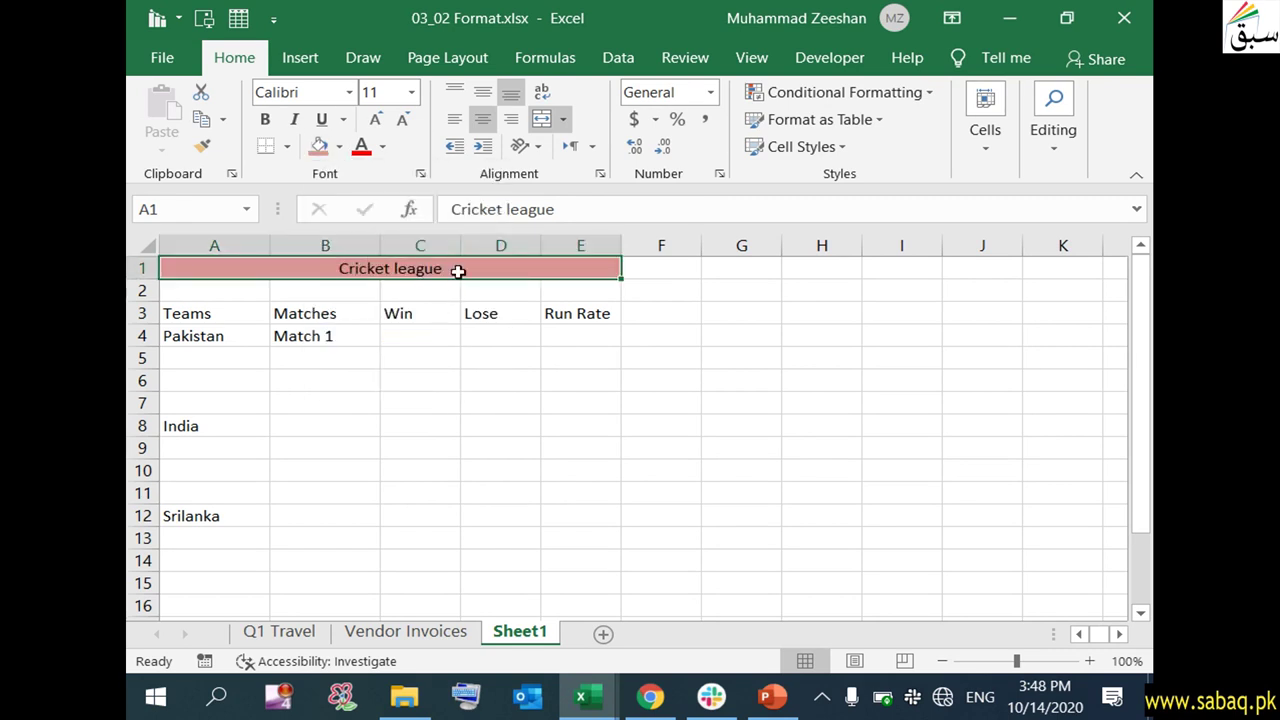
click(265, 119)
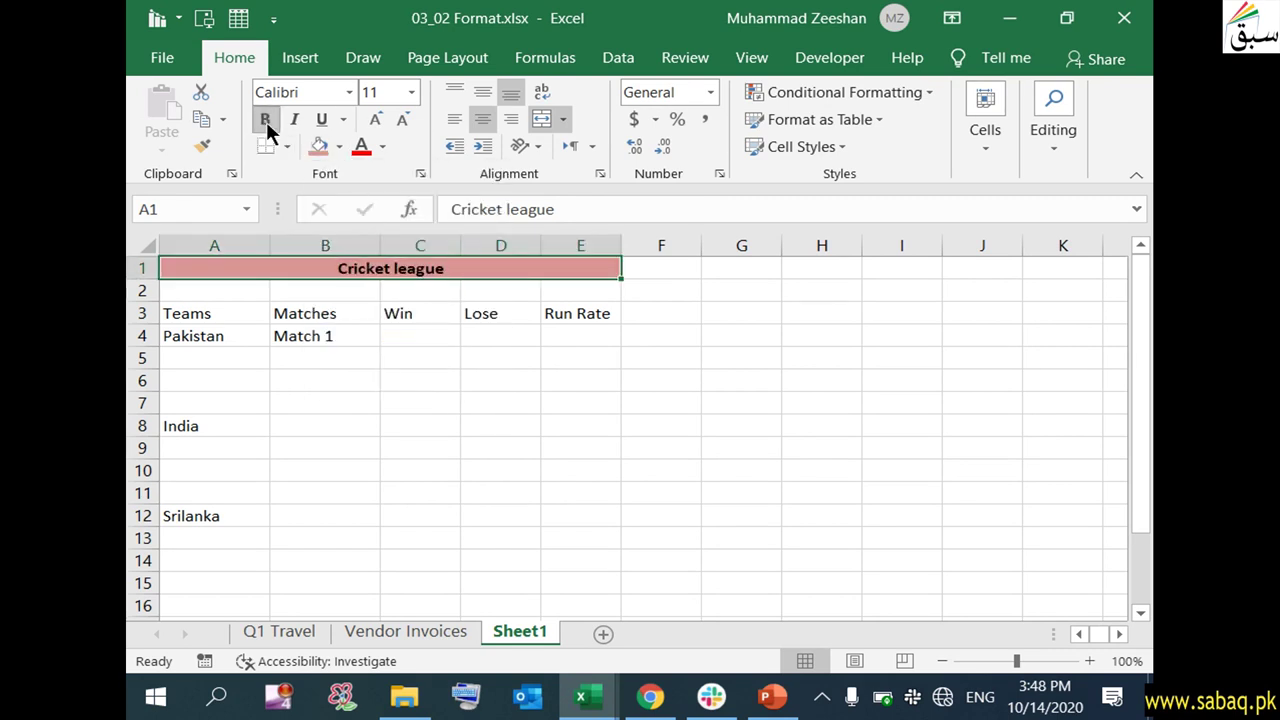
click(411, 92)
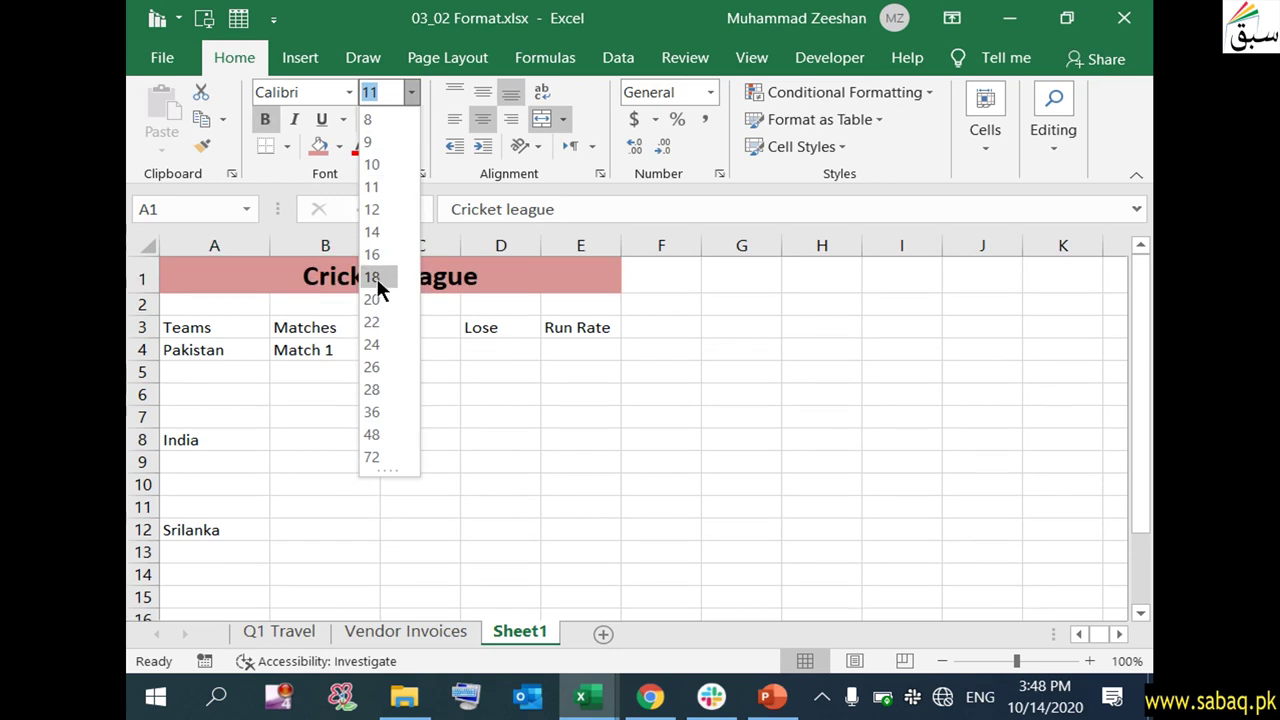
click(377, 281)
click(405, 440)
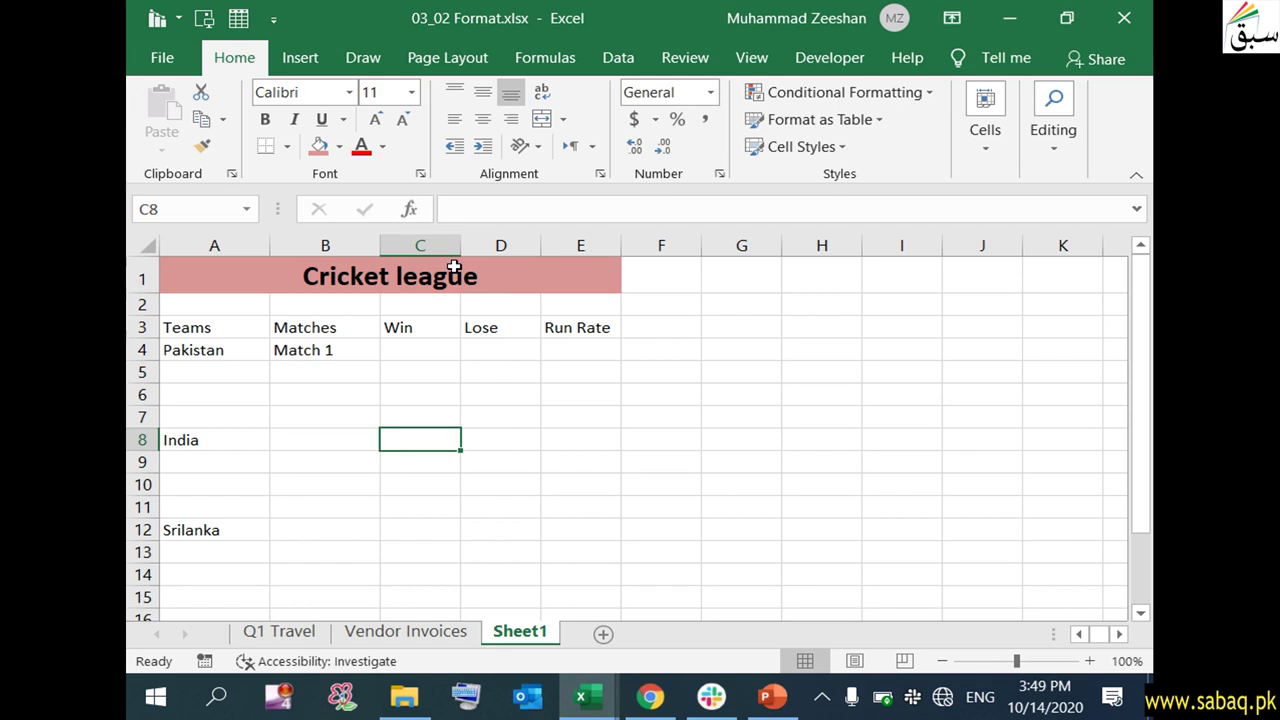
Fill Match 1 through Match 4 down B4:B7 beside Pakistan
click(349, 458)
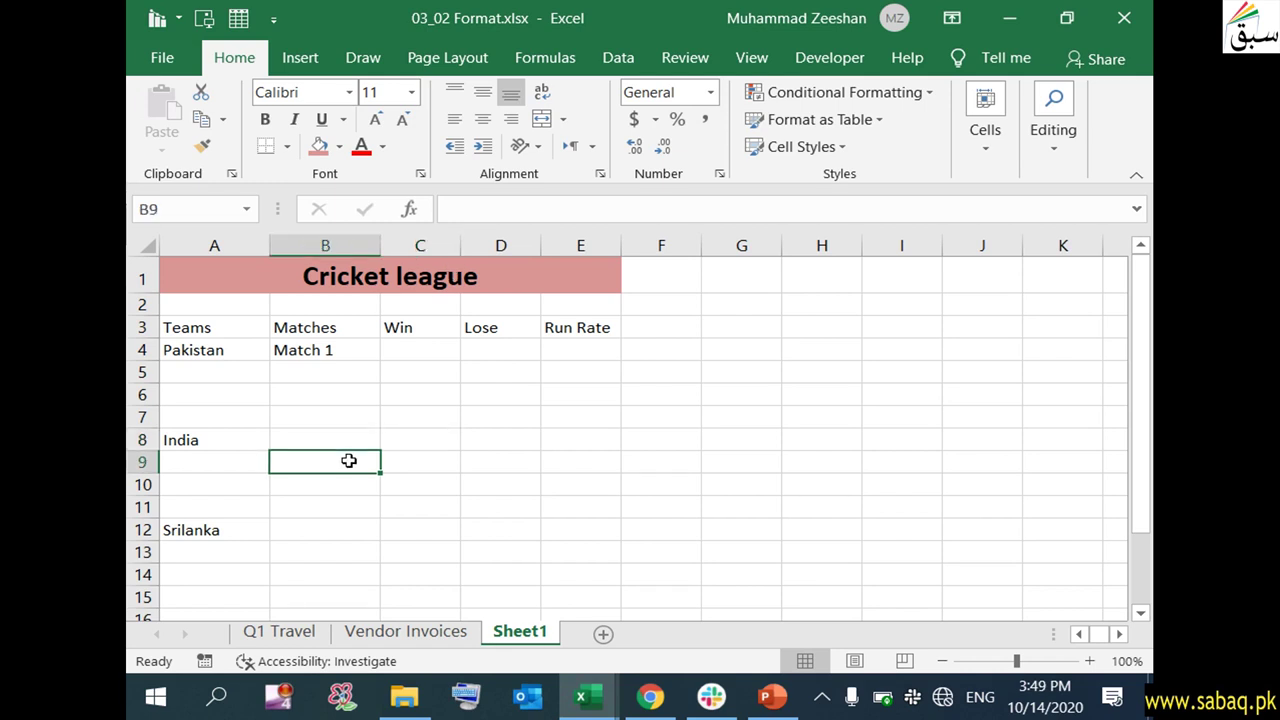
click(191, 332)
click(305, 333)
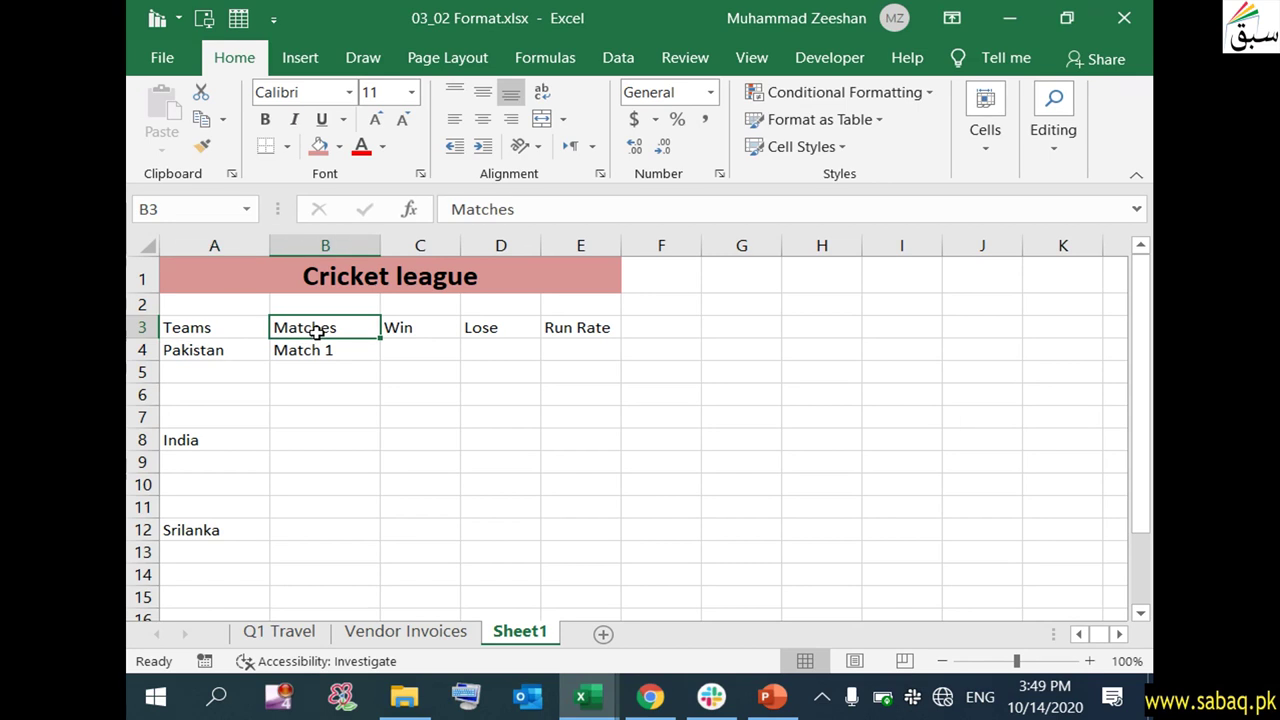
click(406, 327)
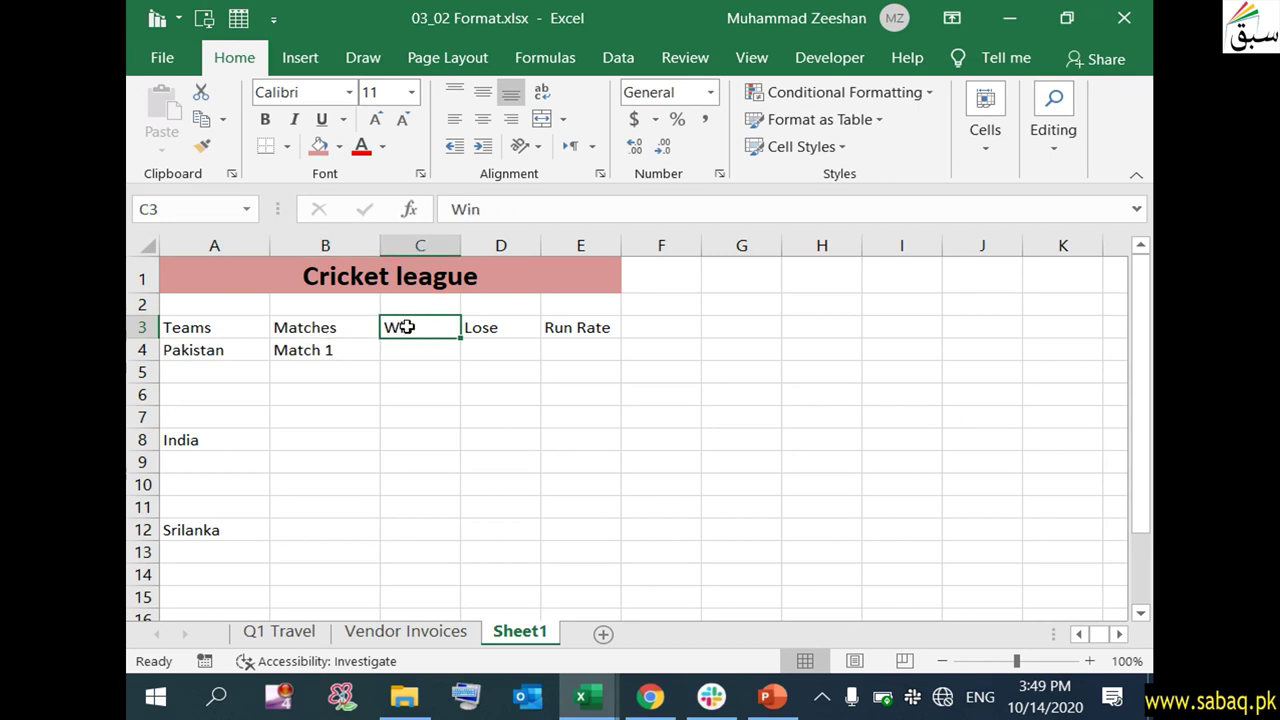
click(501, 331)
click(606, 328)
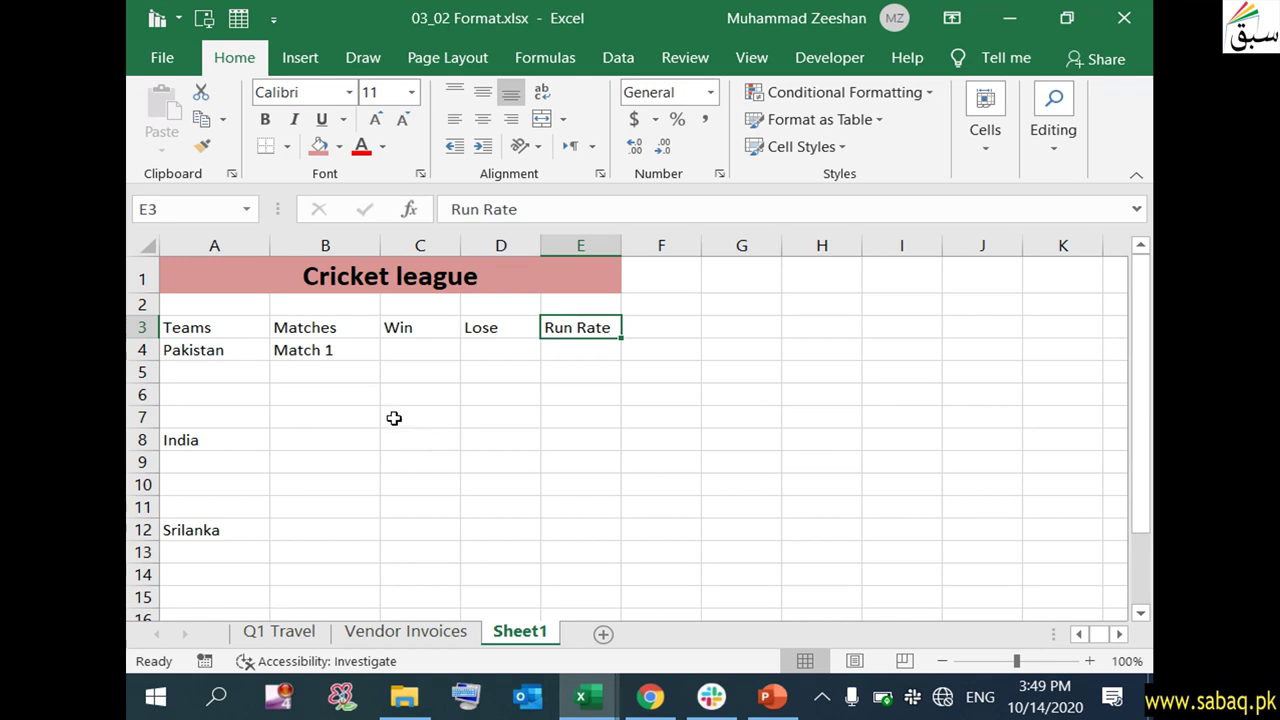
click(338, 414)
click(339, 328)
click(354, 349)
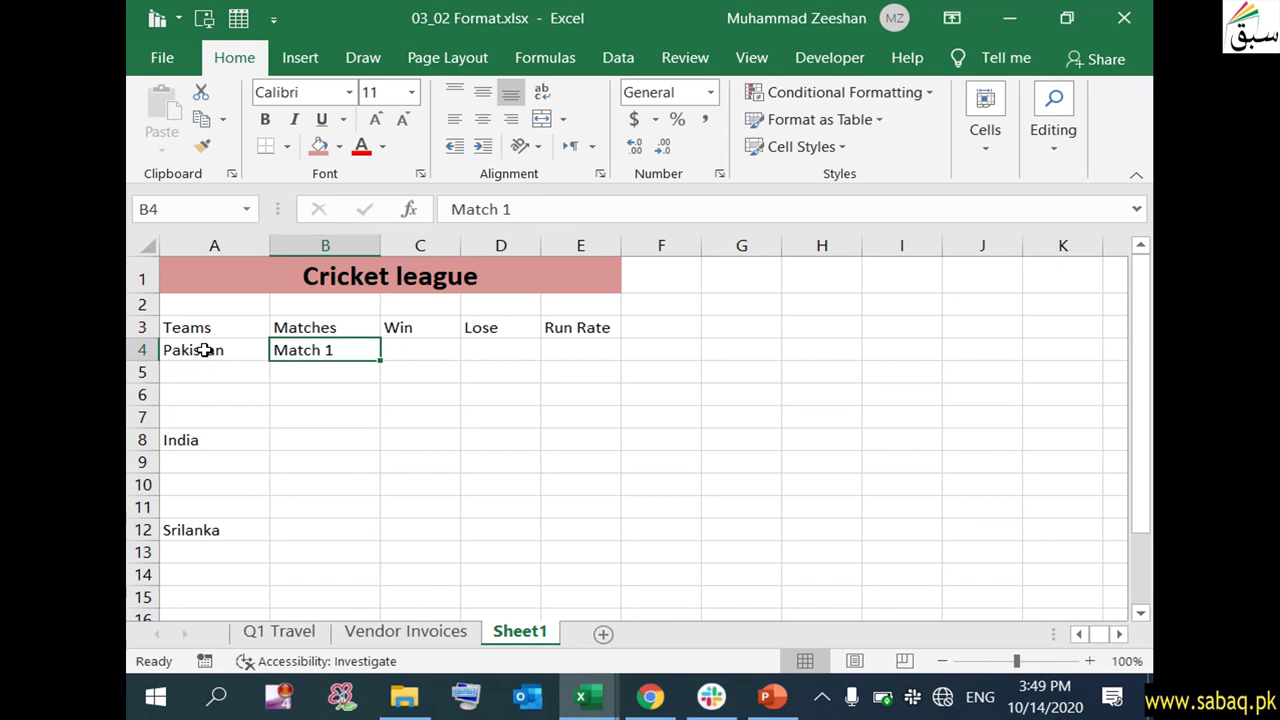
drag(385, 360, 370, 424)
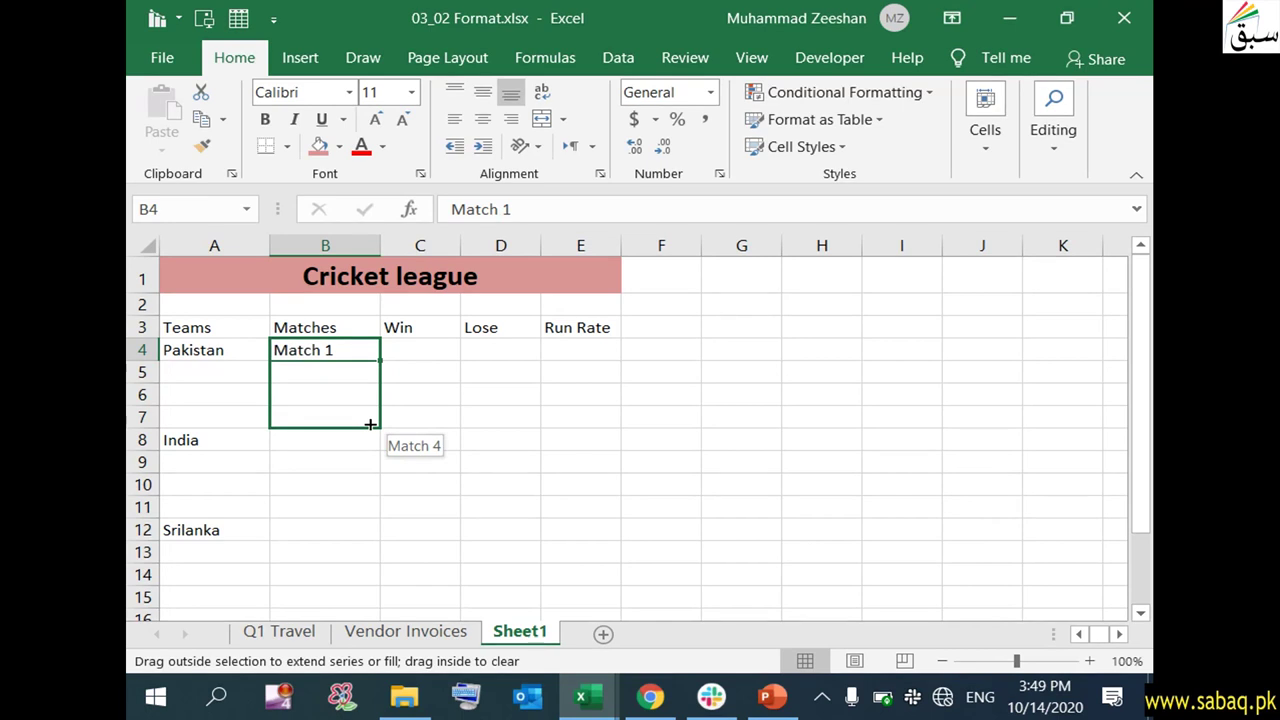
drag(370, 424, 370, 425)
Enter Match 1 in B8 and fill Match 2 to Match 4 into B9:B11 for India
click(346, 545)
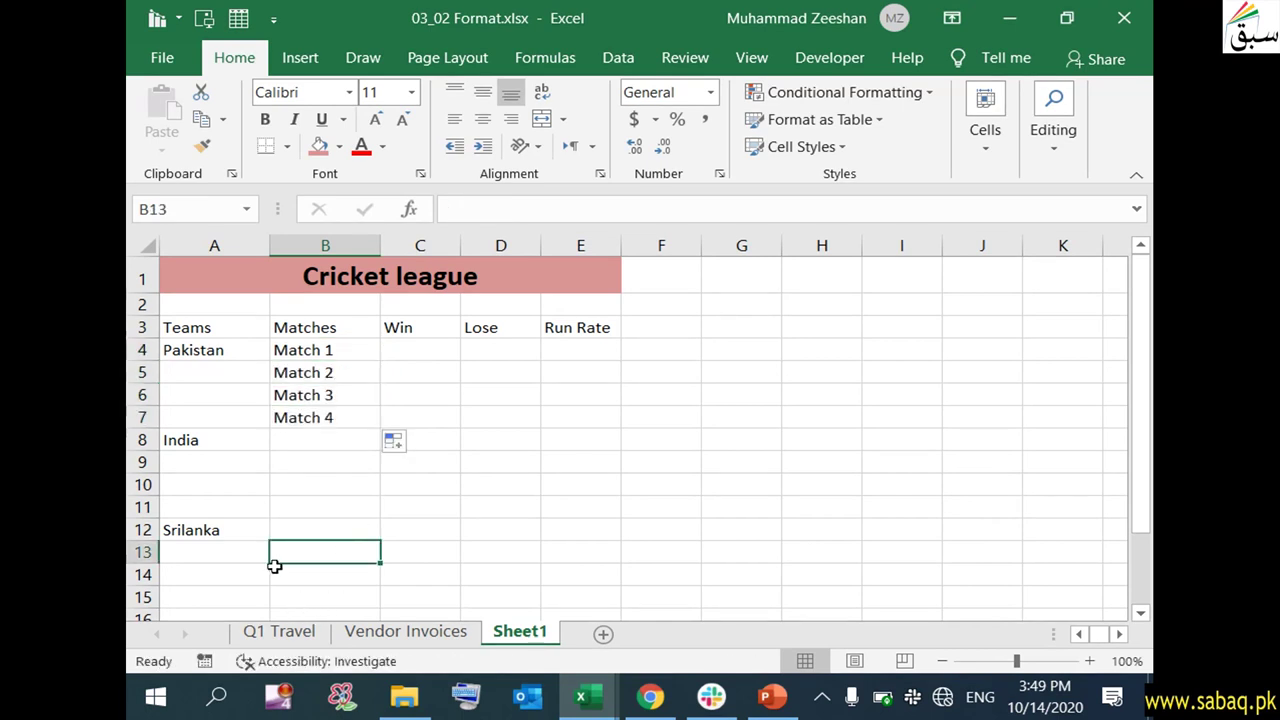
click(311, 443)
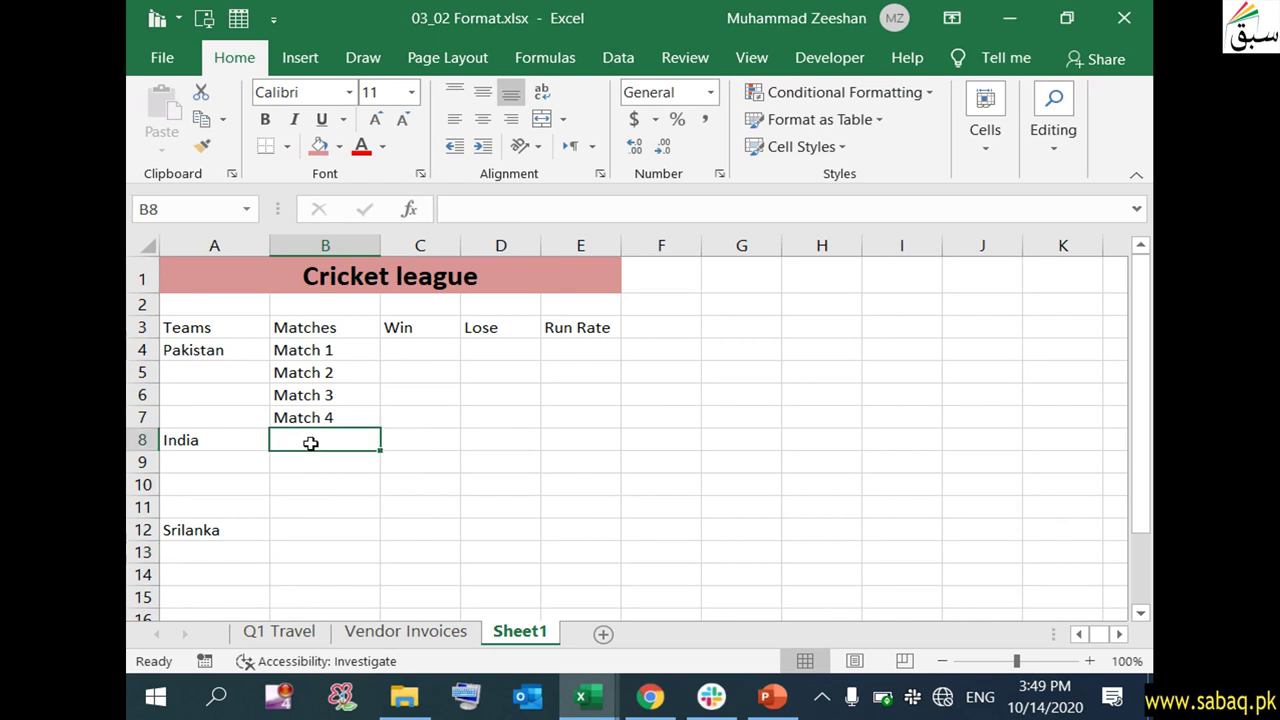
key(BackSpace)
text(Match 1)
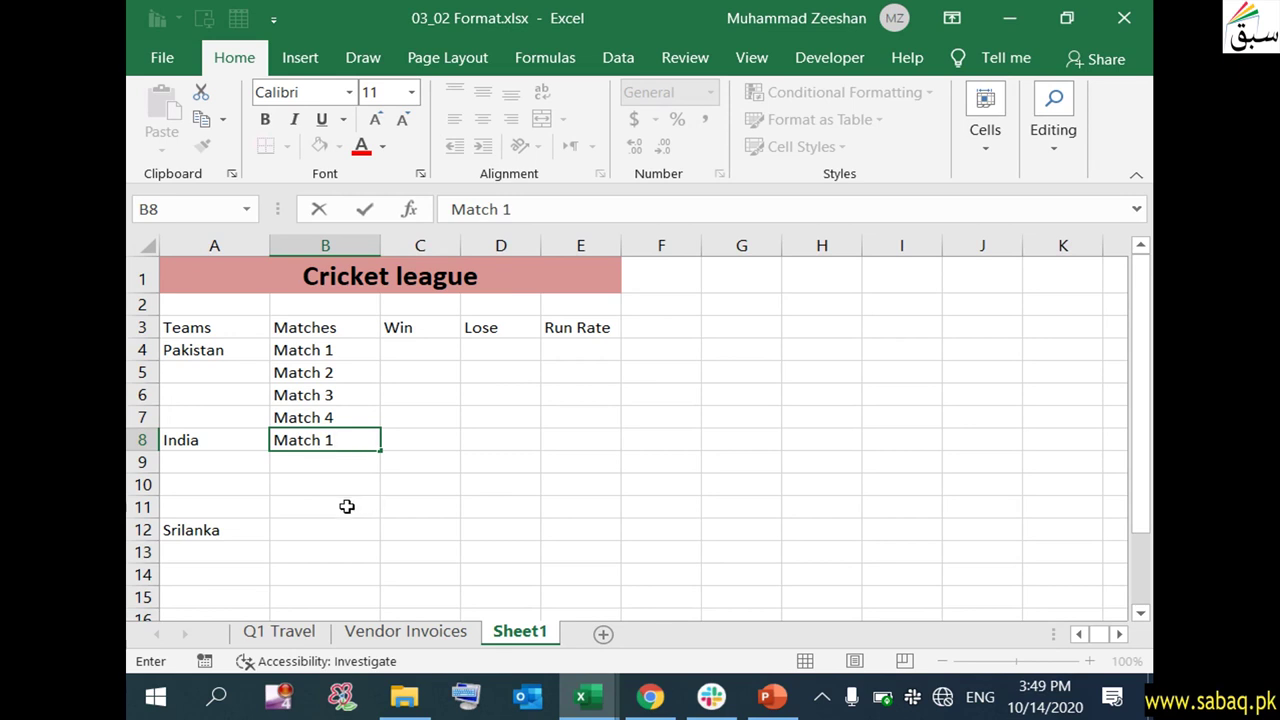
click(347, 506)
click(355, 442)
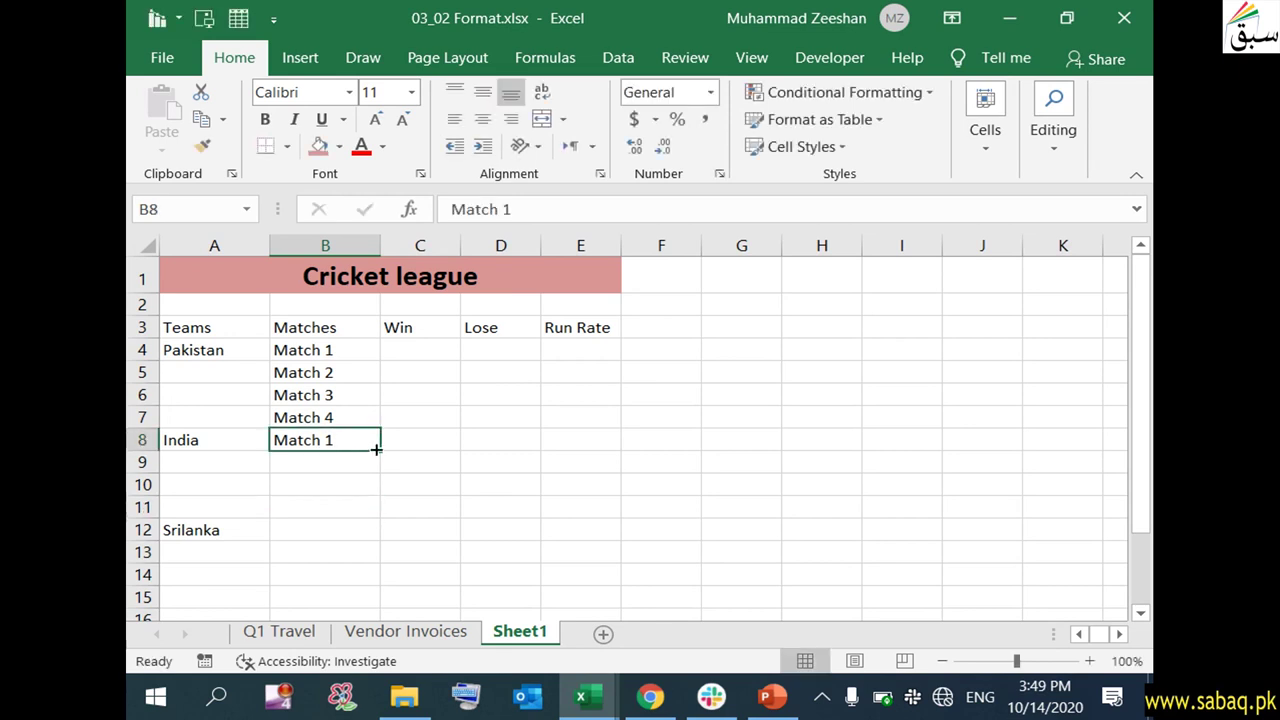
drag(379, 456, 376, 517)
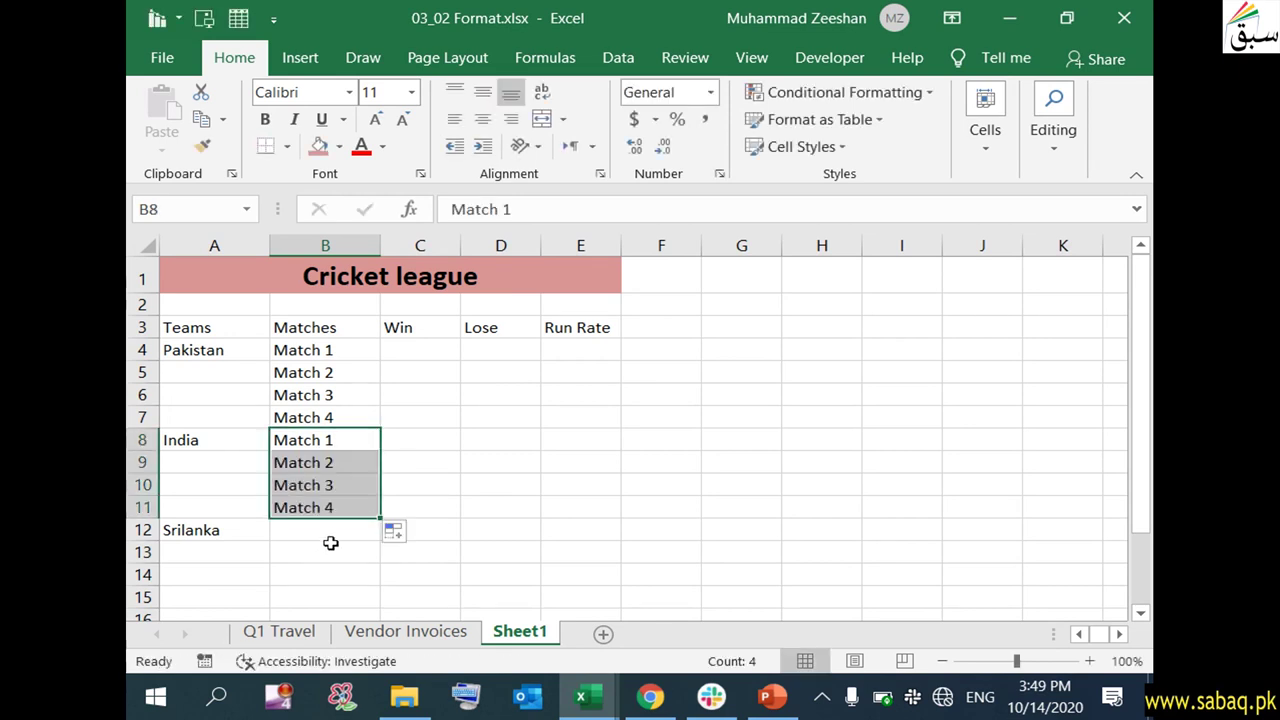
Enter Match 1 in B12 and fill Match 2 to Match 4 into B13:B15 for Srilanka
click(337, 535)
text(Match 1)
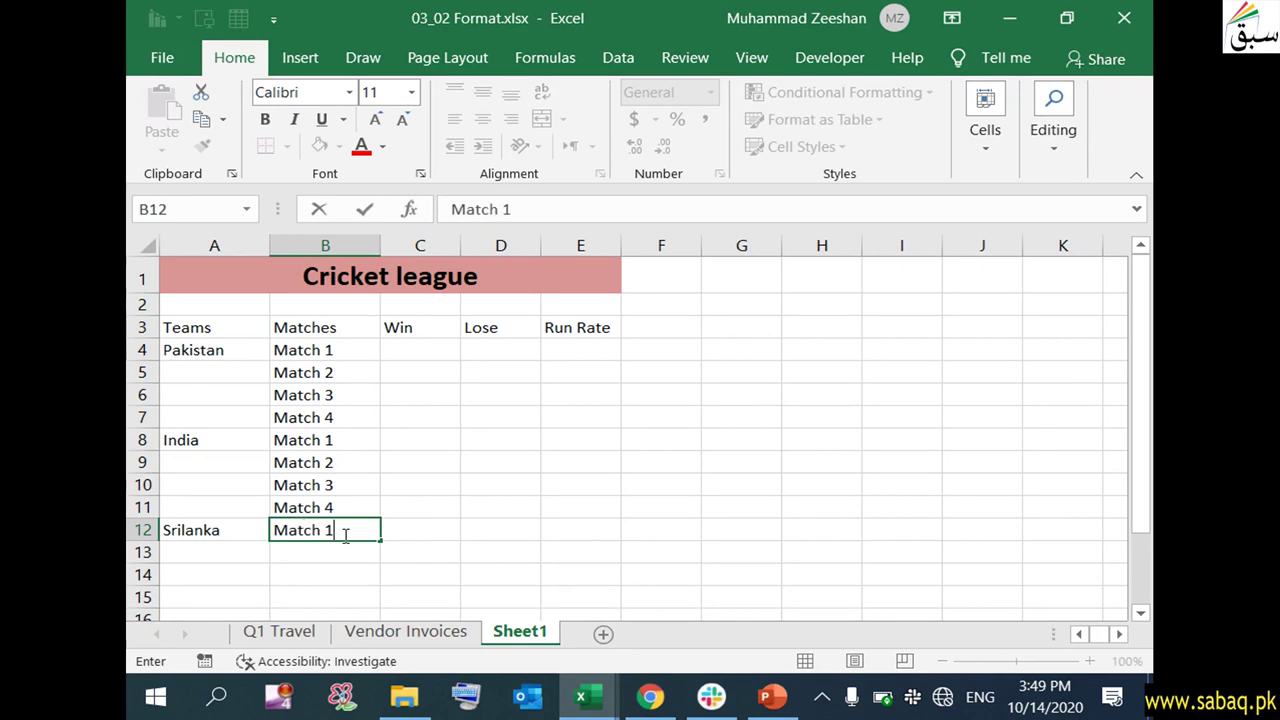
click(338, 568)
scroll(343, 556, down, 1)
click(357, 445)
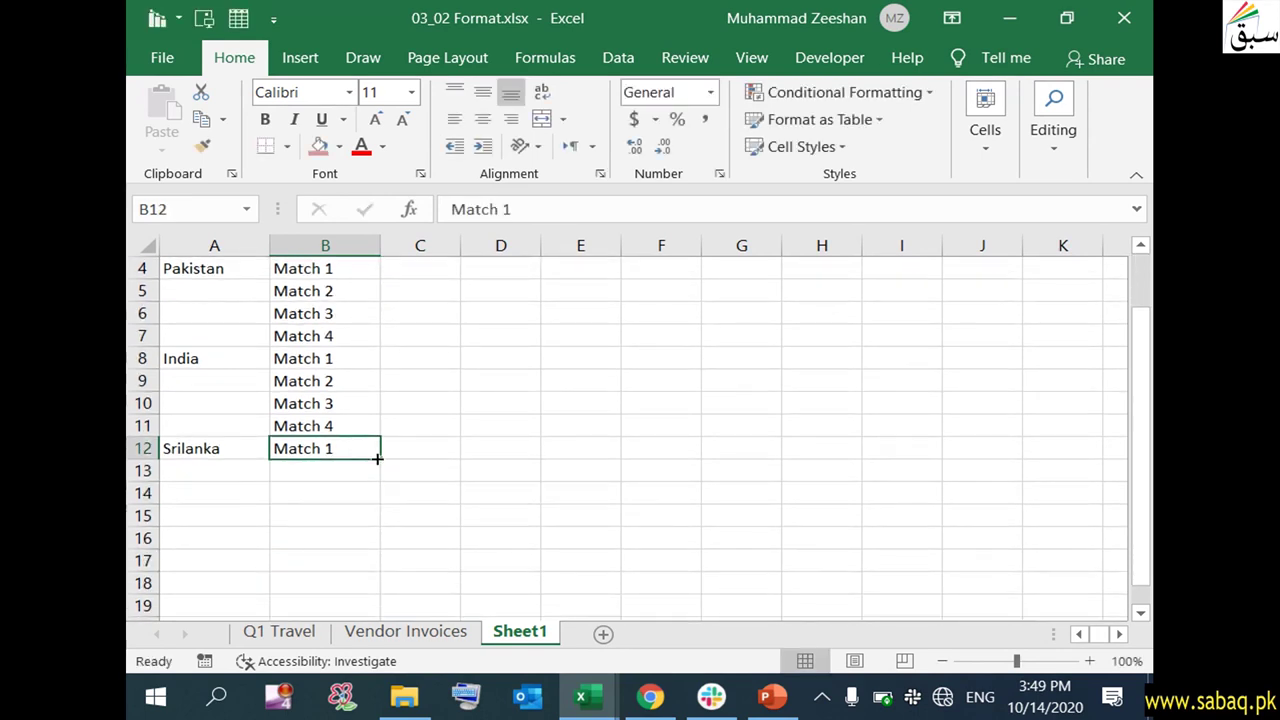
drag(378, 457, 377, 523)
click(476, 539)
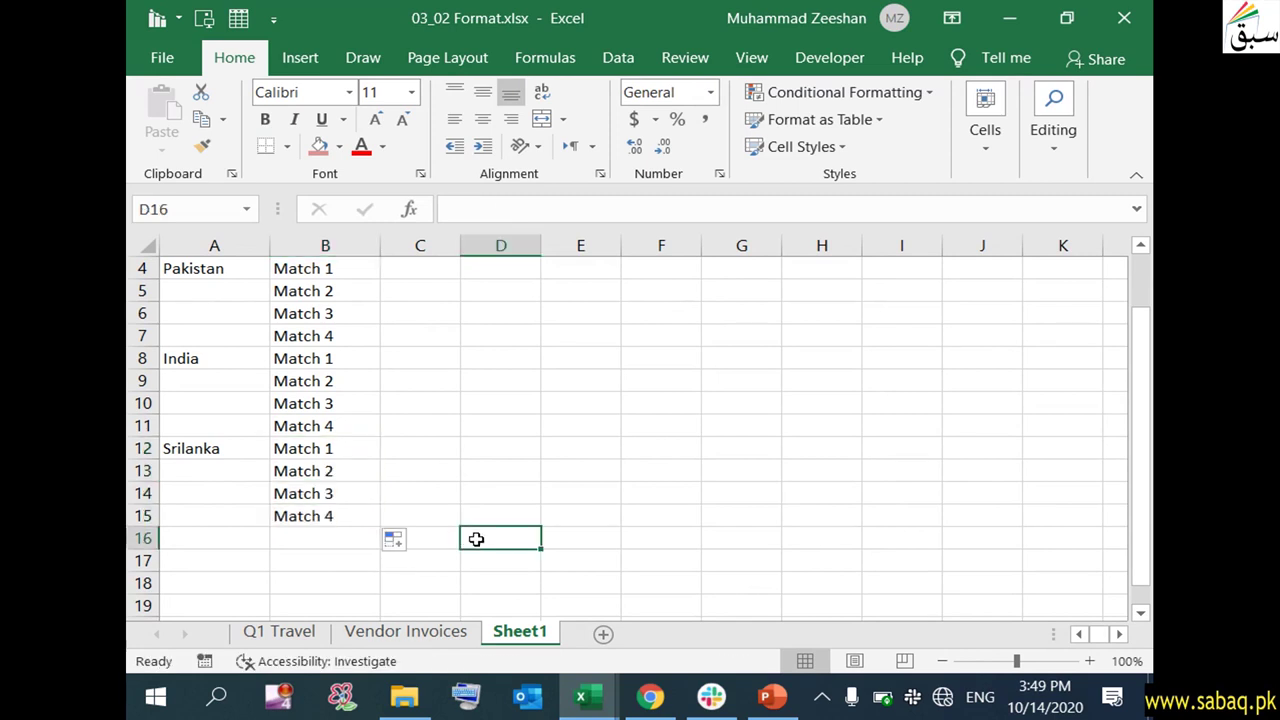
scroll(476, 539, up, 1)
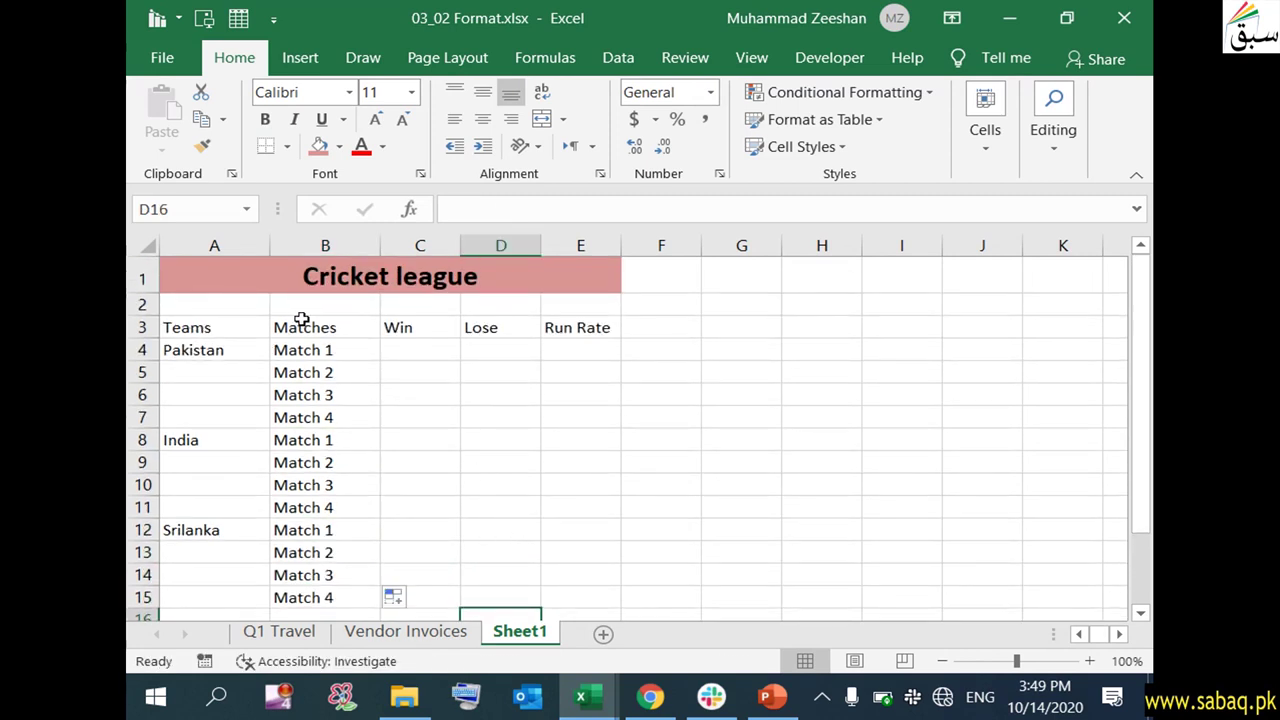
Apply All Borders to the range A1:E15
drag(189, 277, 380, 299)
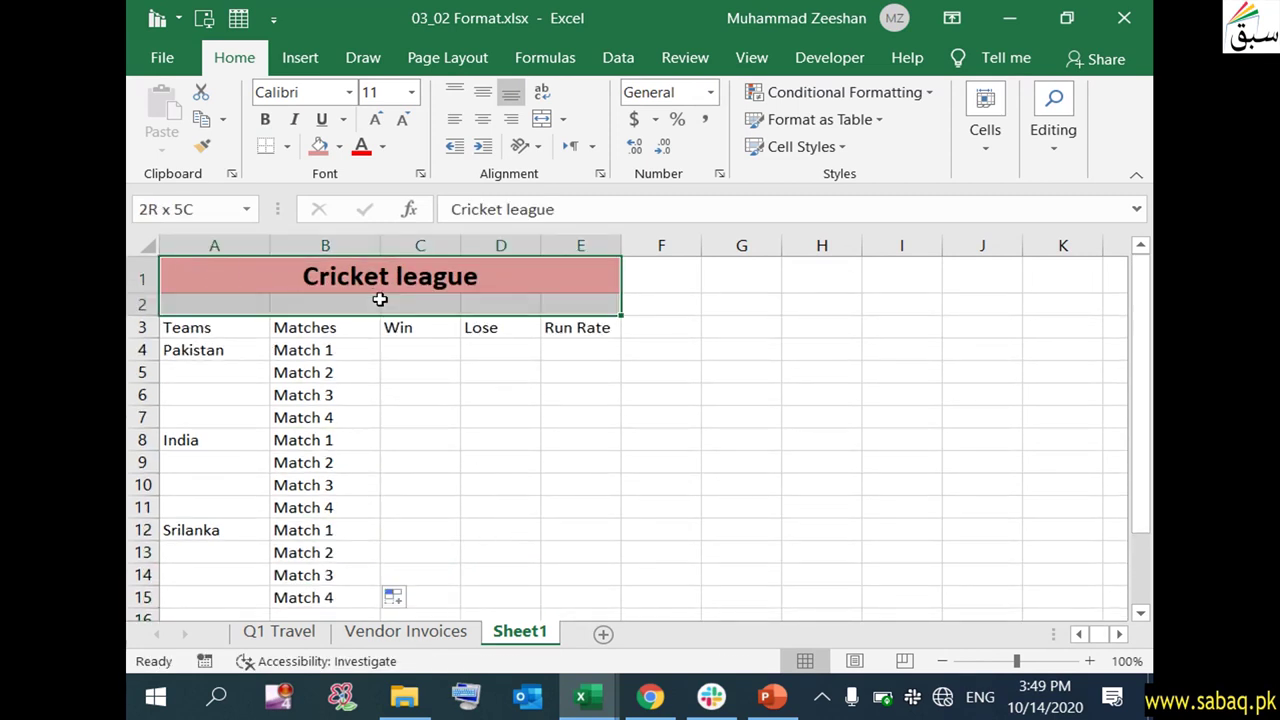
drag(380, 299, 458, 536)
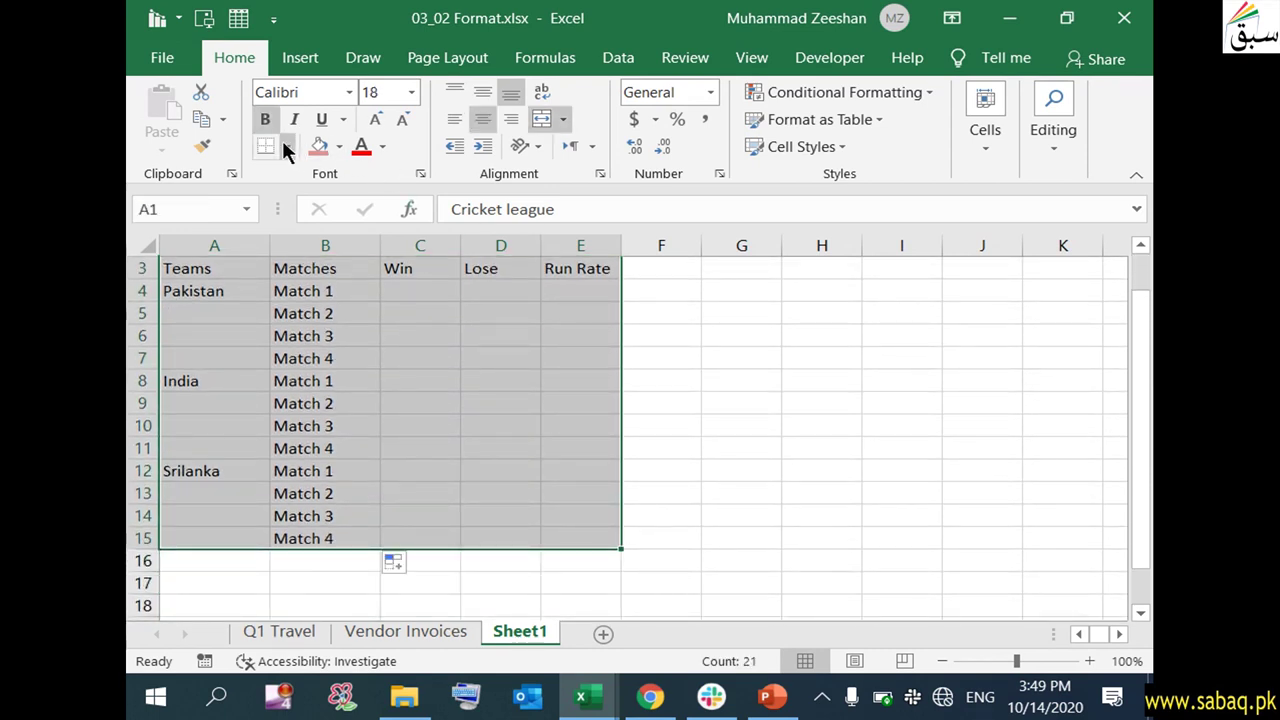
click(287, 148)
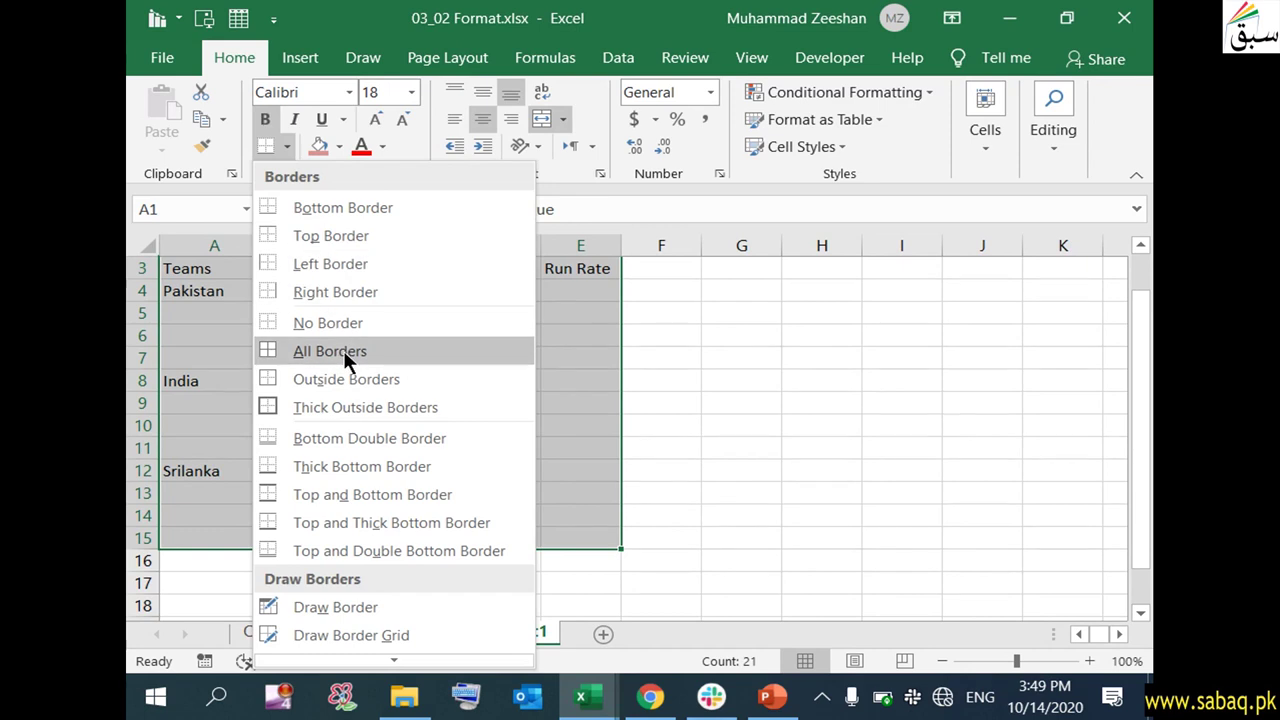
click(343, 350)
scroll(420, 380, up, 1)
click(480, 395)
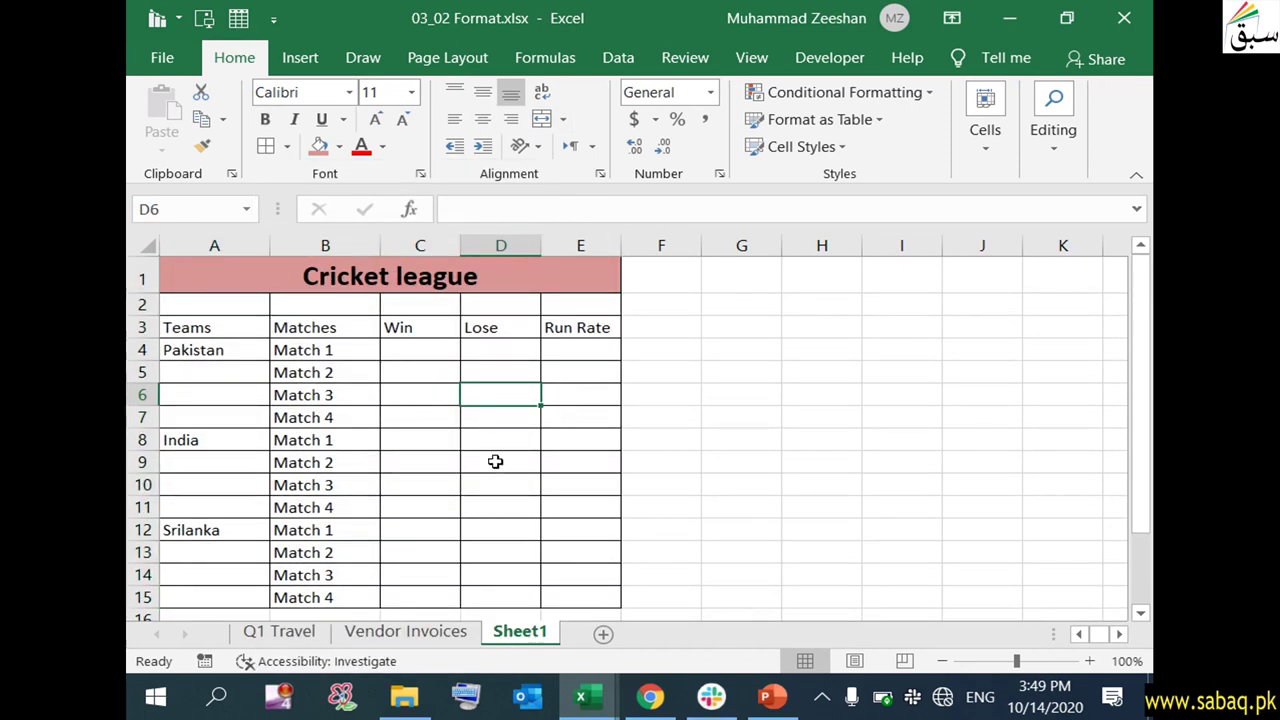
click(421, 351)
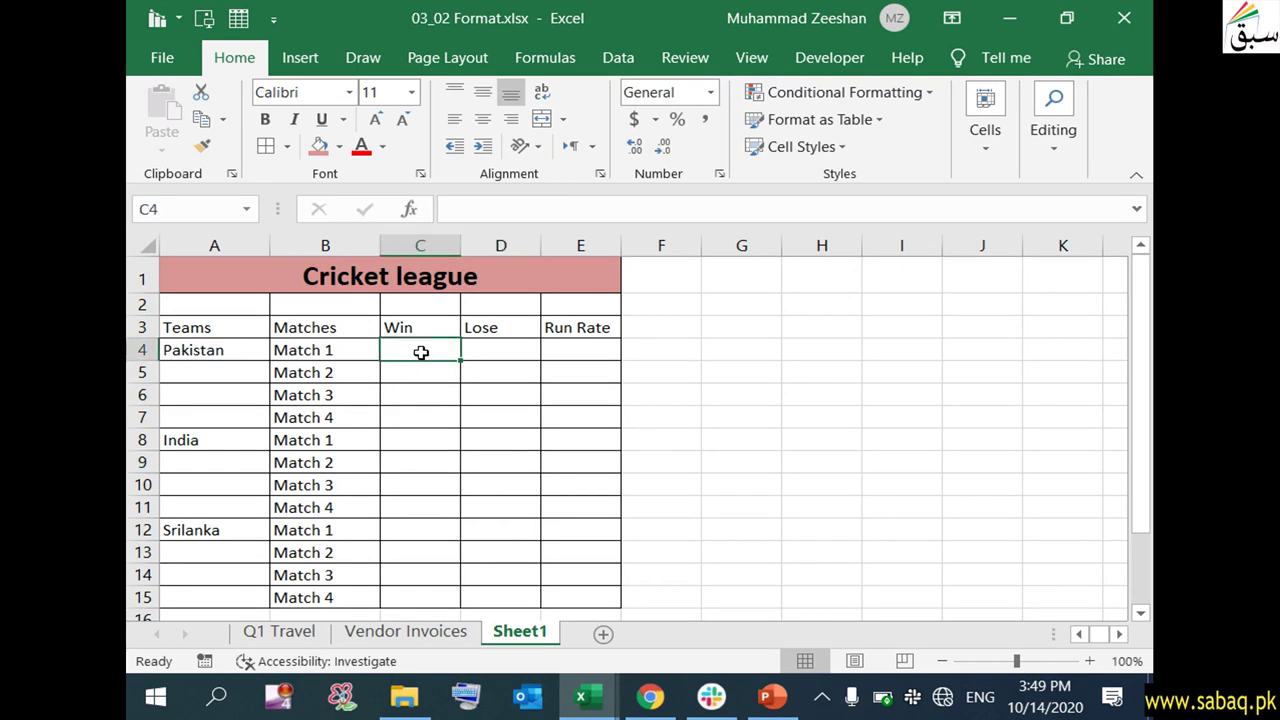
Enter Yes in C4, No in D4 and 8.65 in E4 for Pakistan's Match 1
click(328, 350)
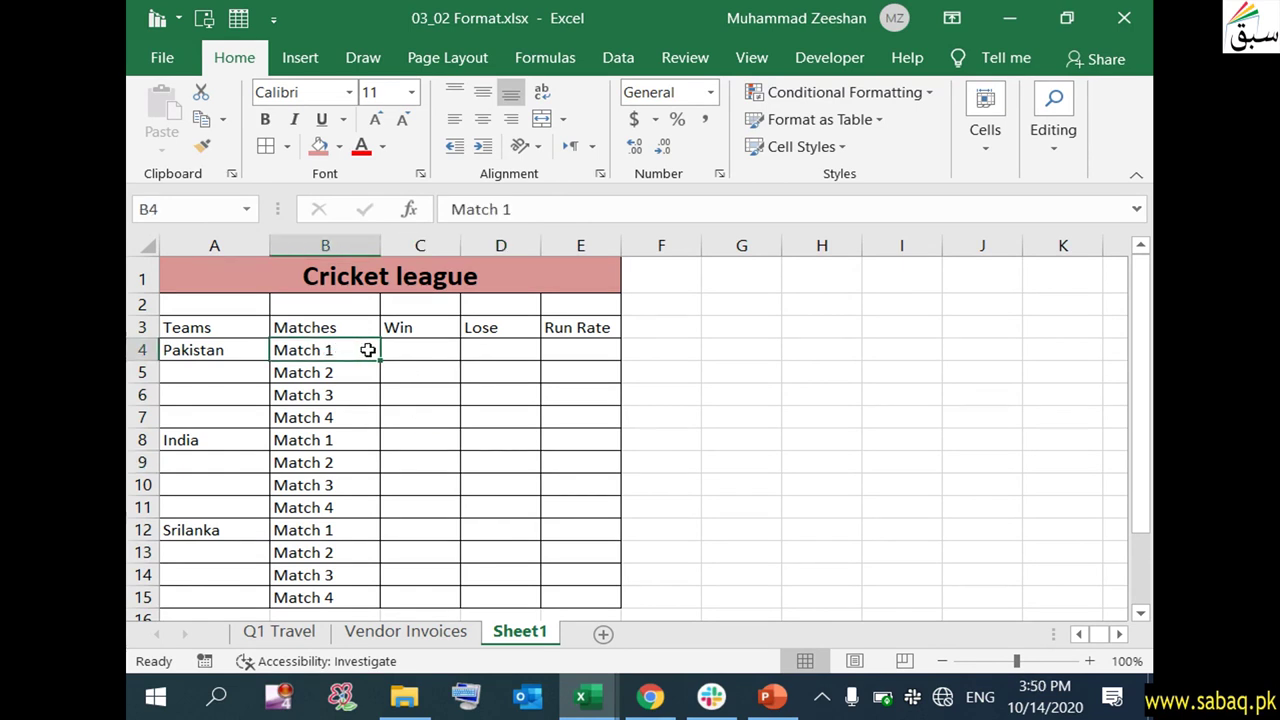
click(414, 349)
double_click(414, 349)
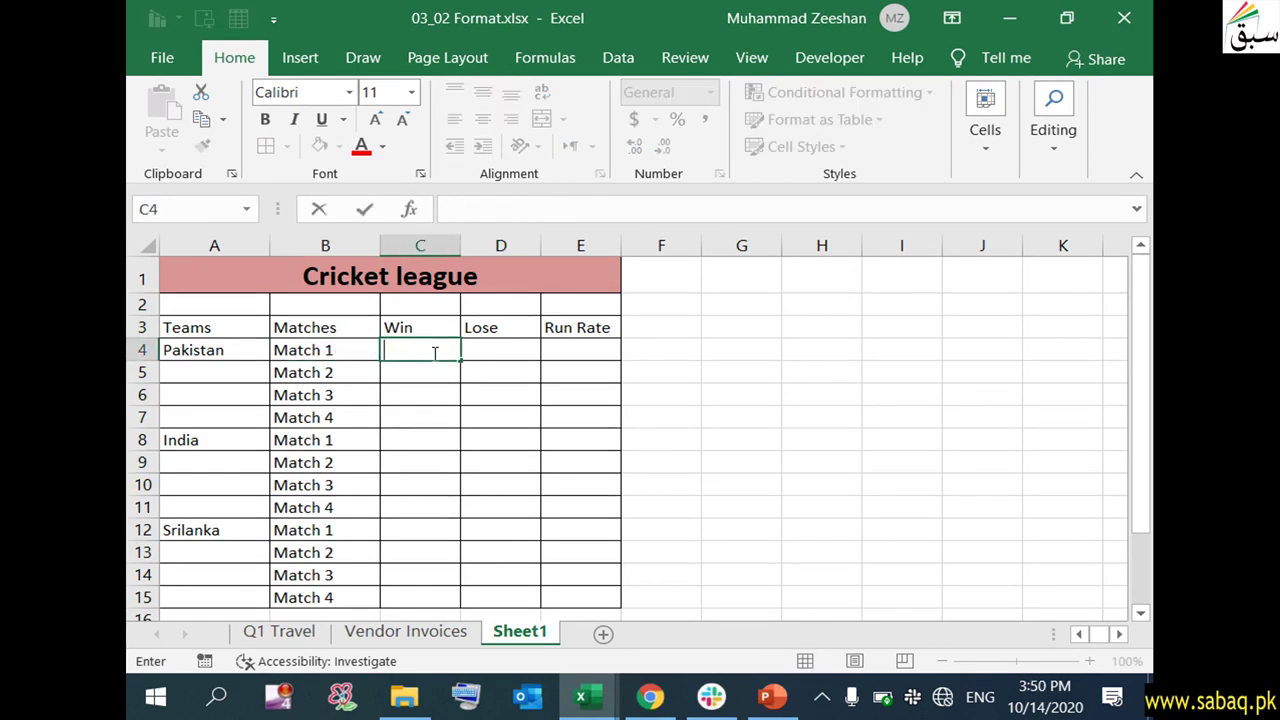
text(Yes)
double_click(517, 351)
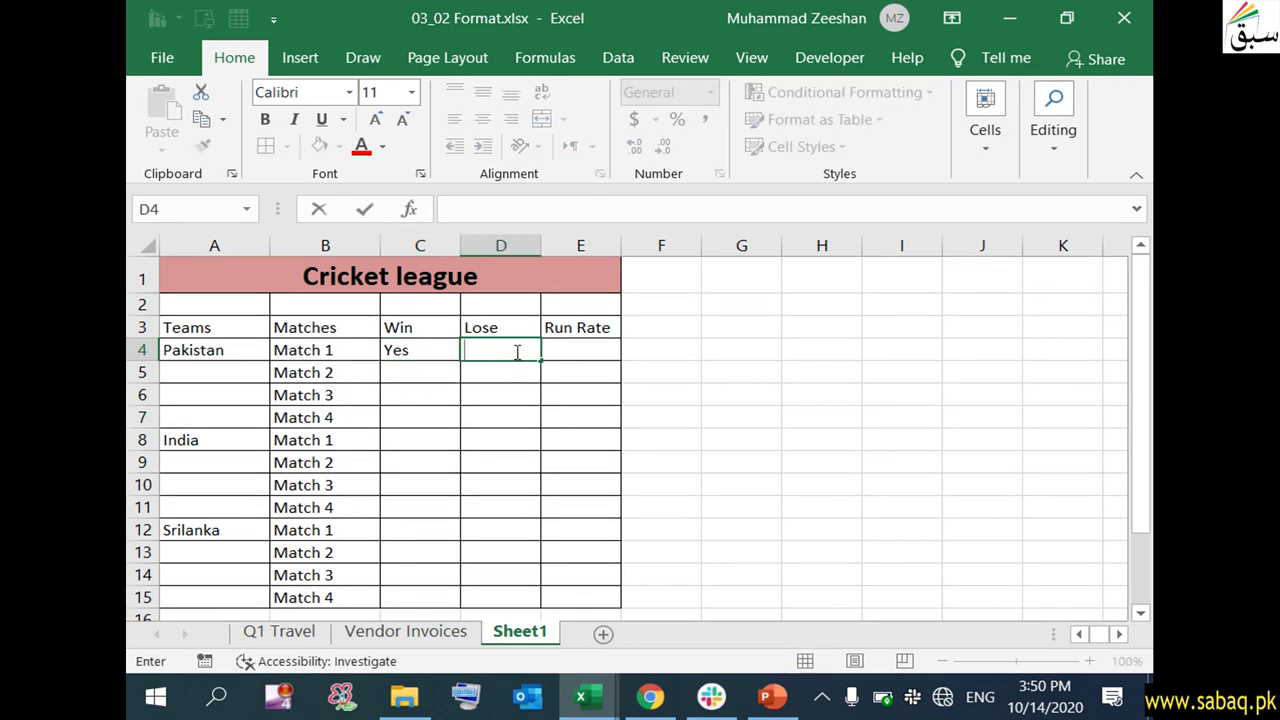
double_click(597, 343)
text(8.)
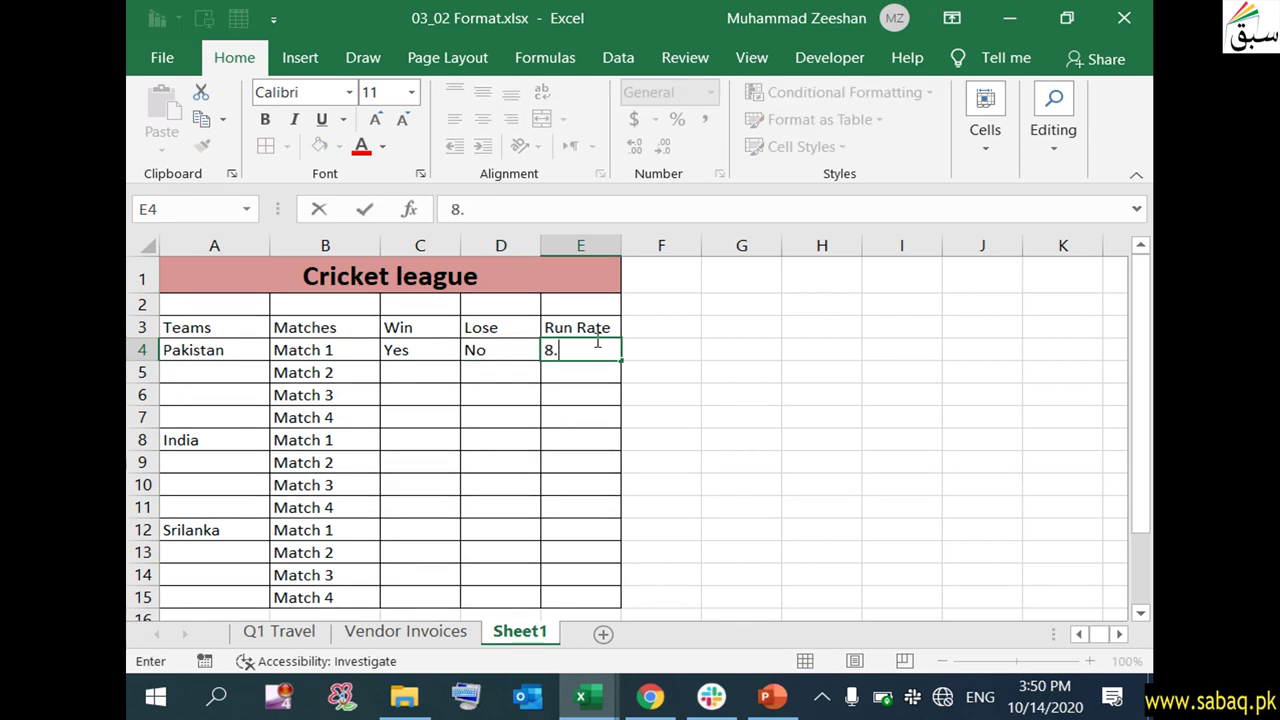
text(65)
click(617, 415)
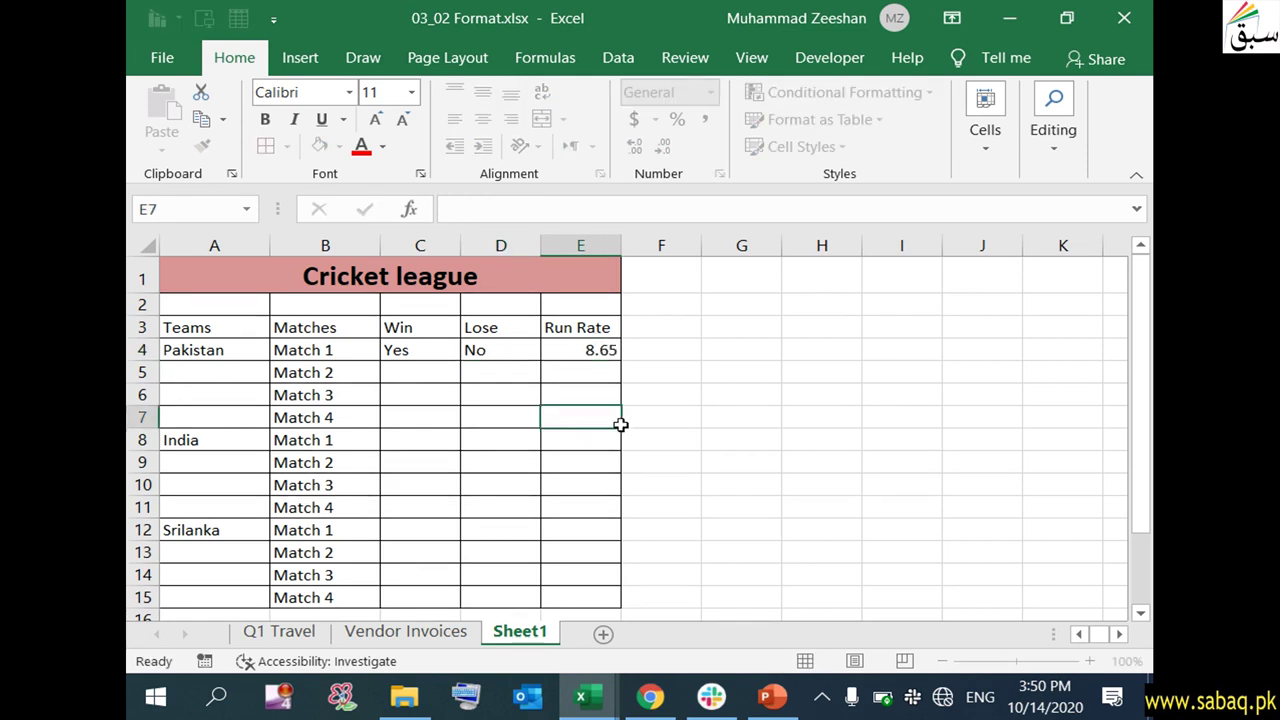
click(434, 357)
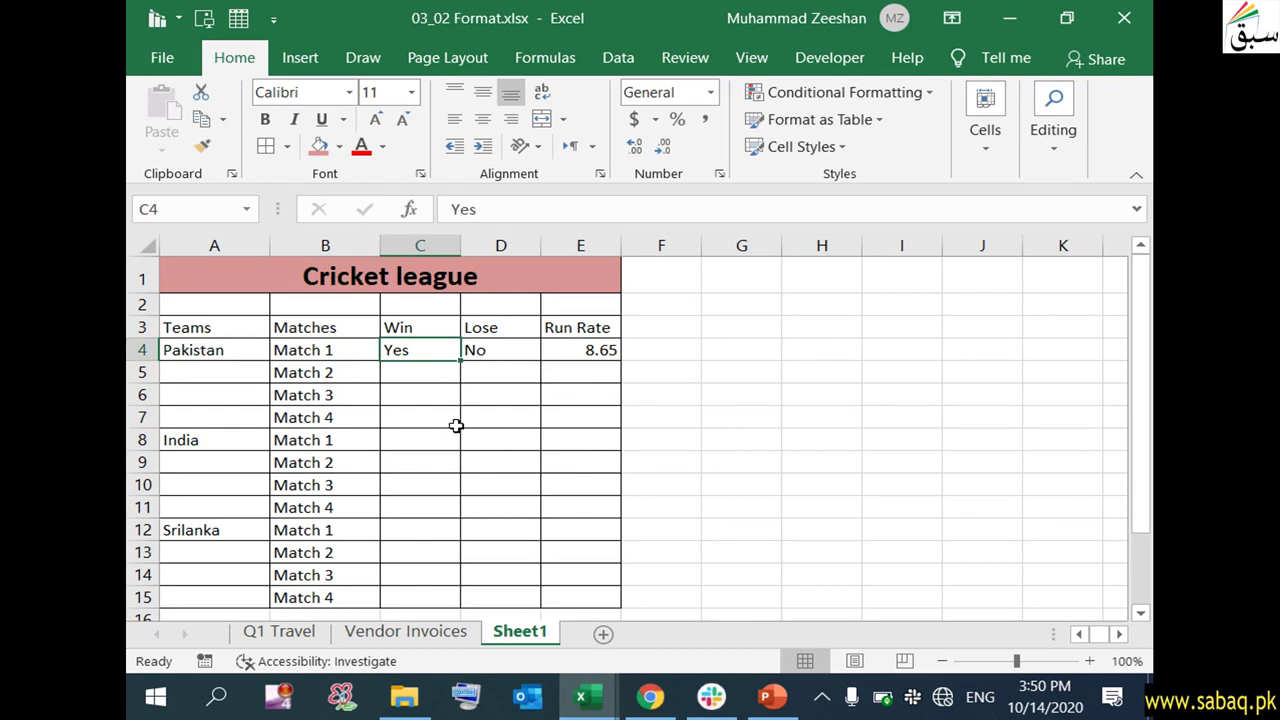
click(229, 350)
Give the Pakistan cell A4 a light blue fill, bold text and font size 12
click(197, 328)
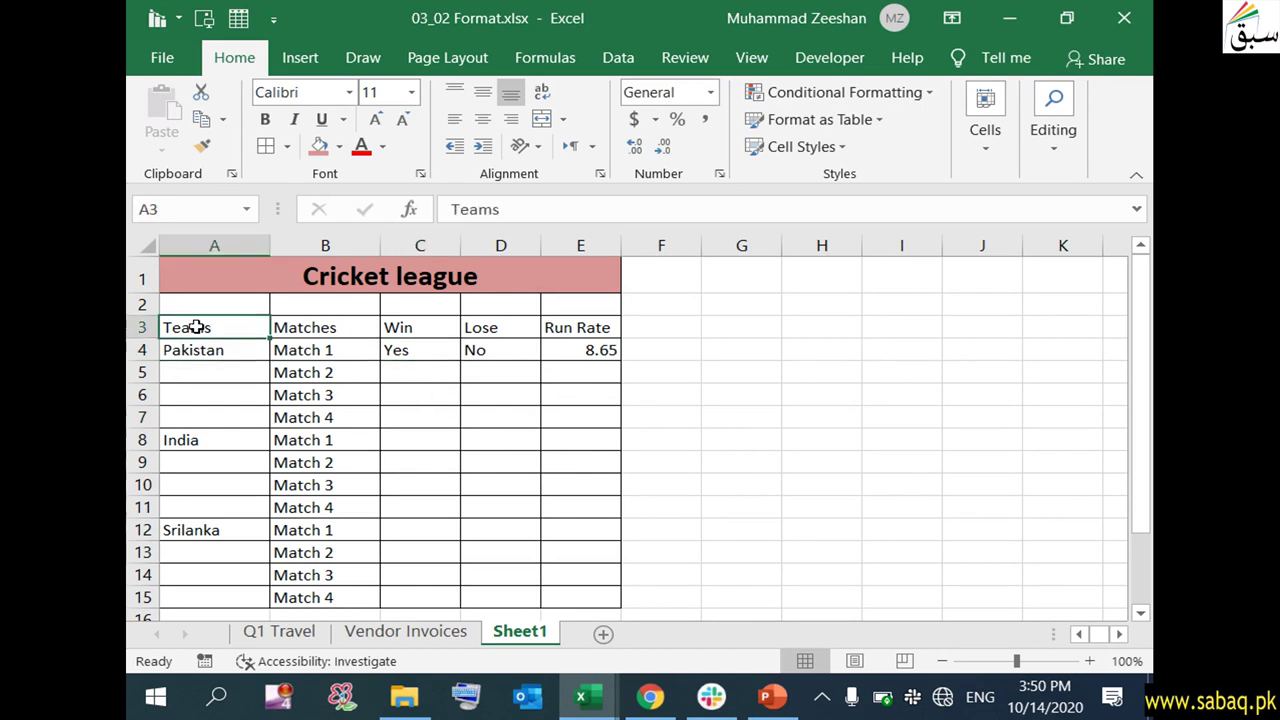
click(222, 349)
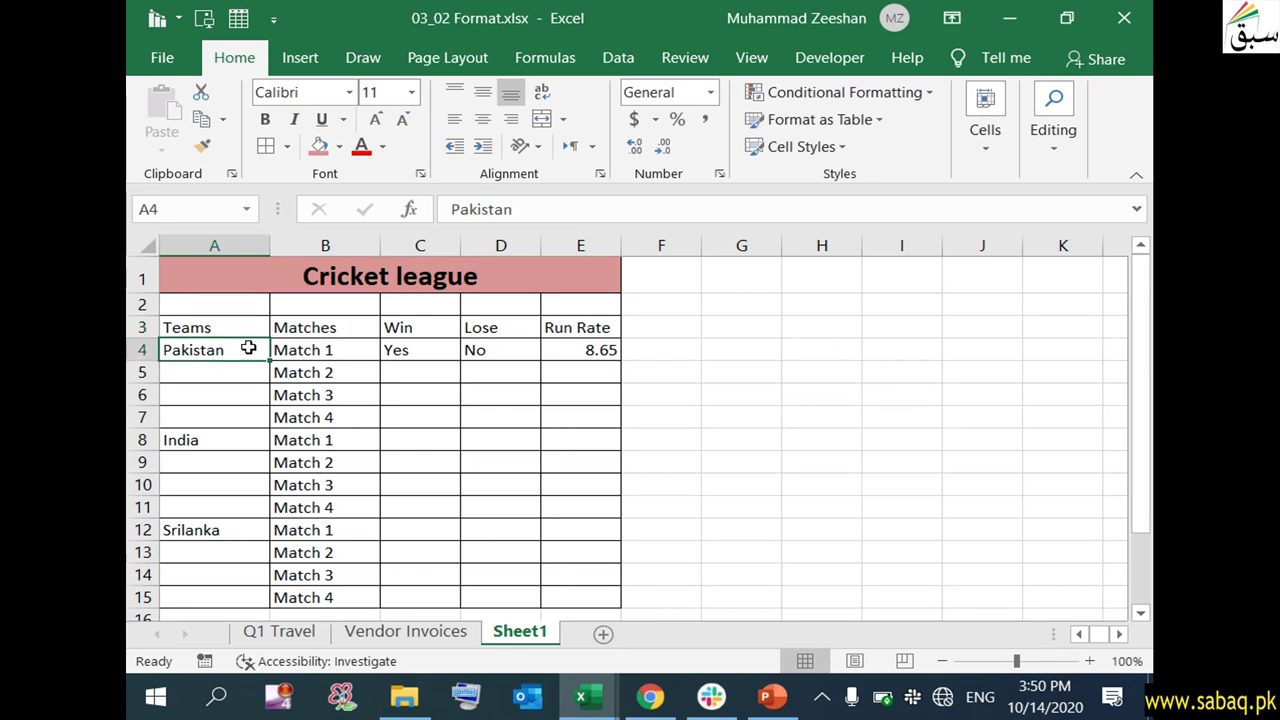
click(339, 146)
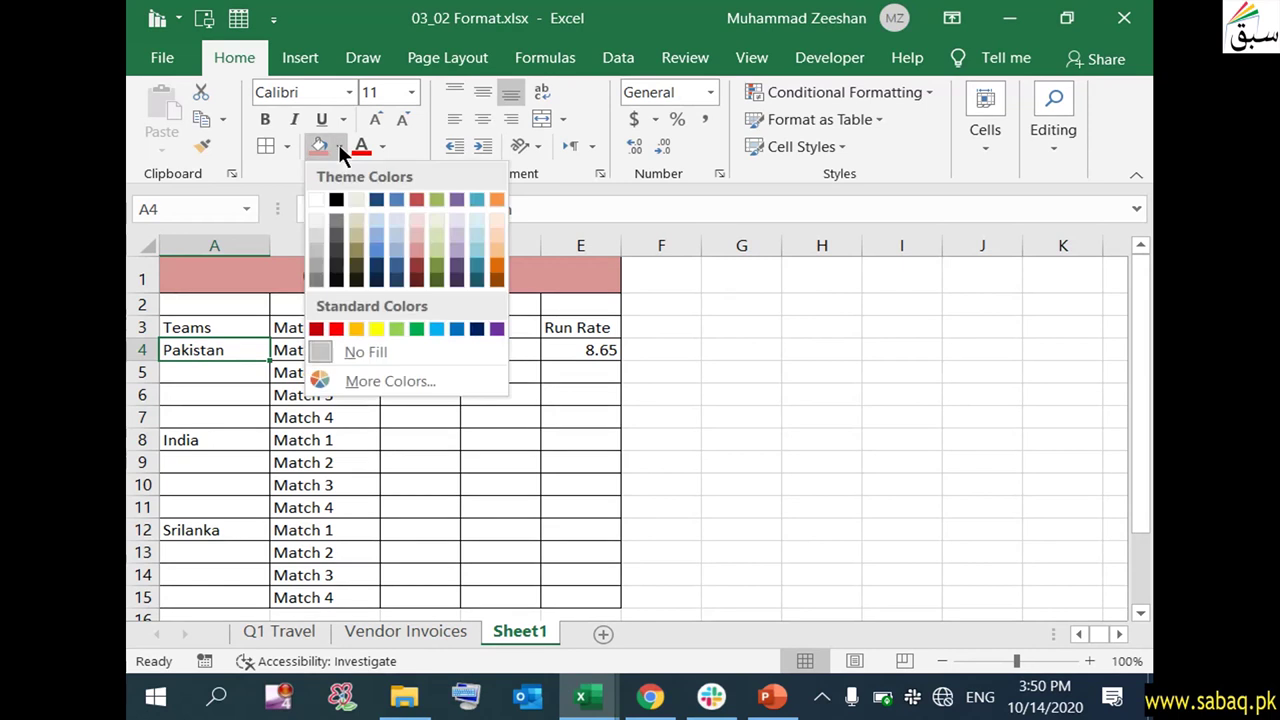
click(478, 232)
click(267, 120)
click(383, 147)
click(385, 150)
click(411, 92)
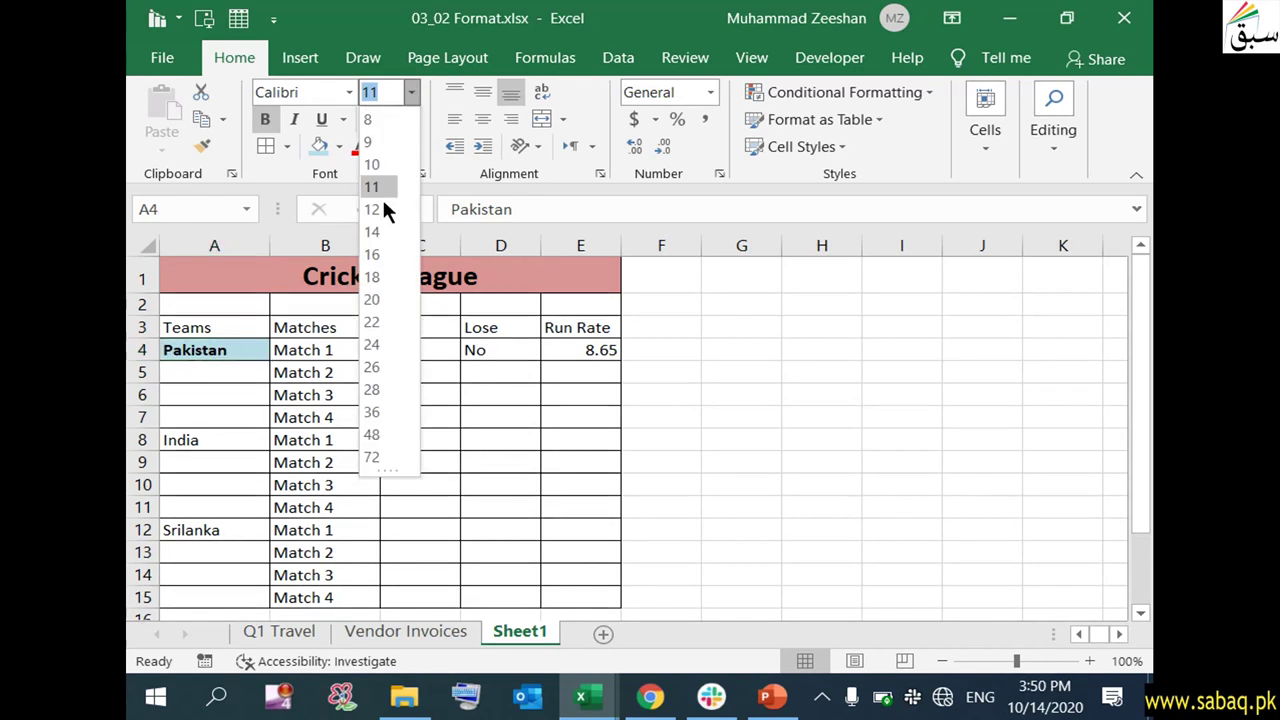
click(372, 209)
click(229, 373)
click(229, 352)
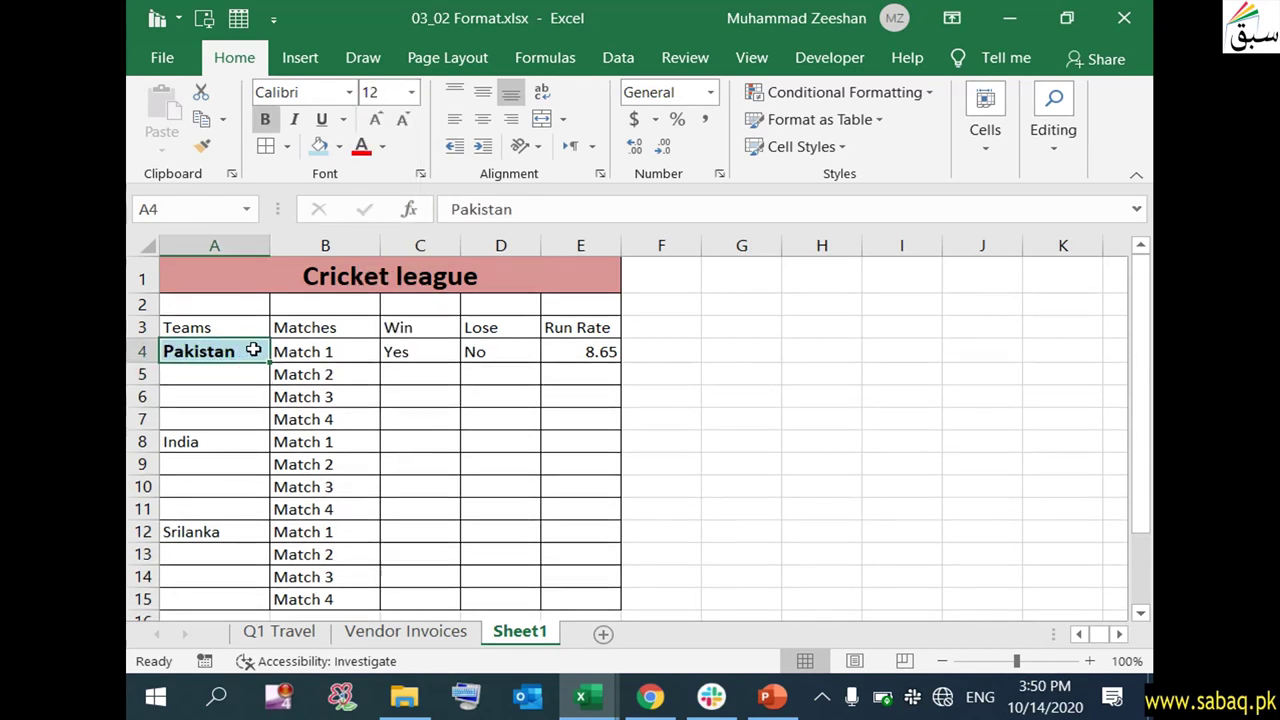
Use Format Painter to copy Pakistan's styling onto India in A8 and Srilanka in A12
click(205, 147)
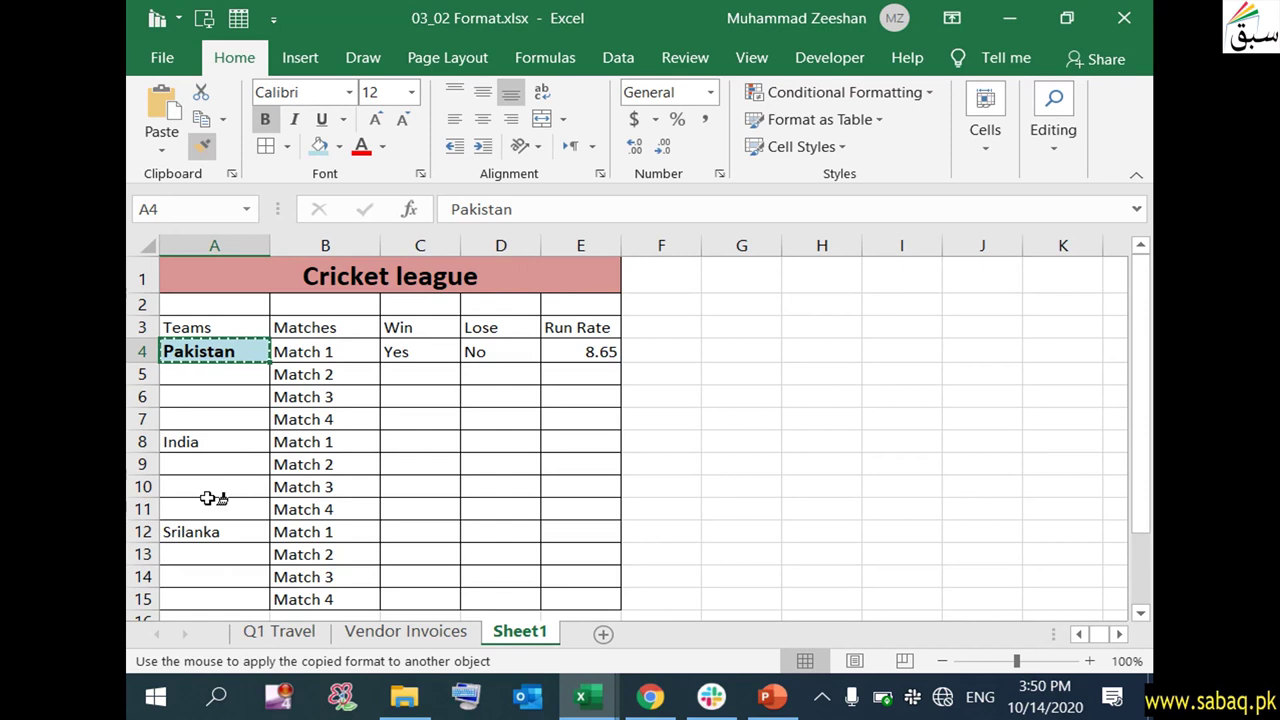
click(211, 441)
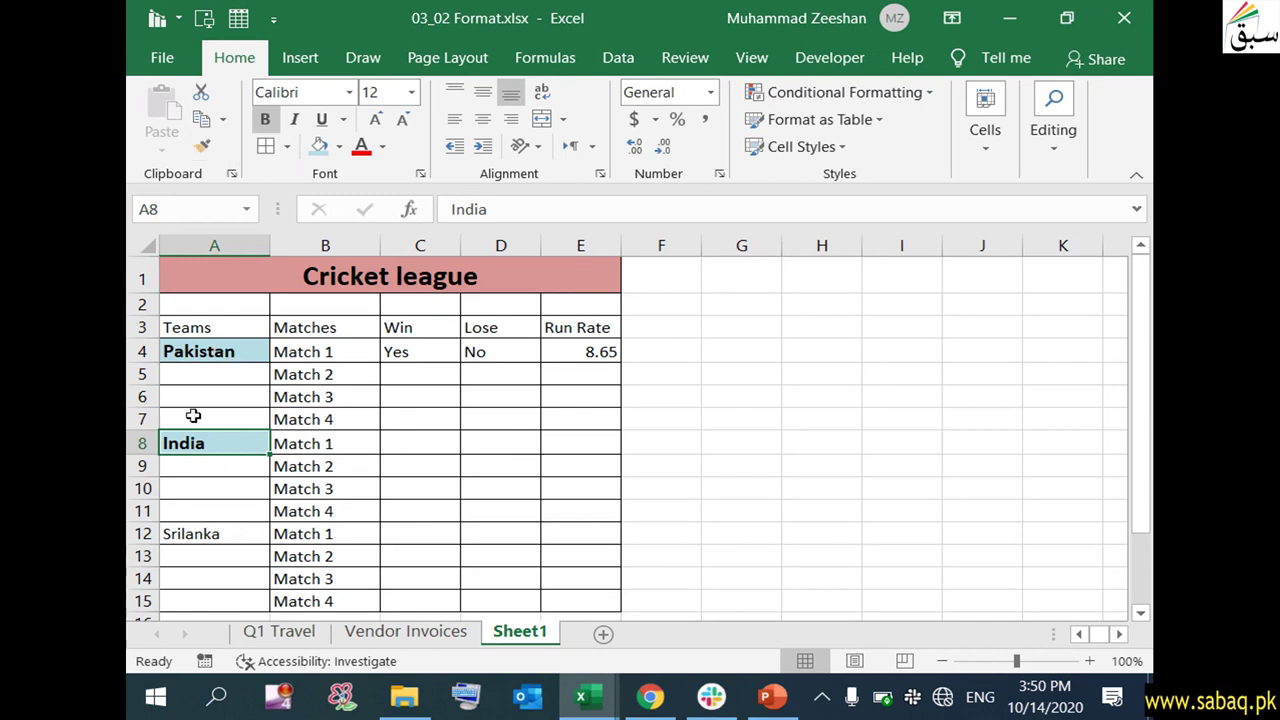
click(202, 146)
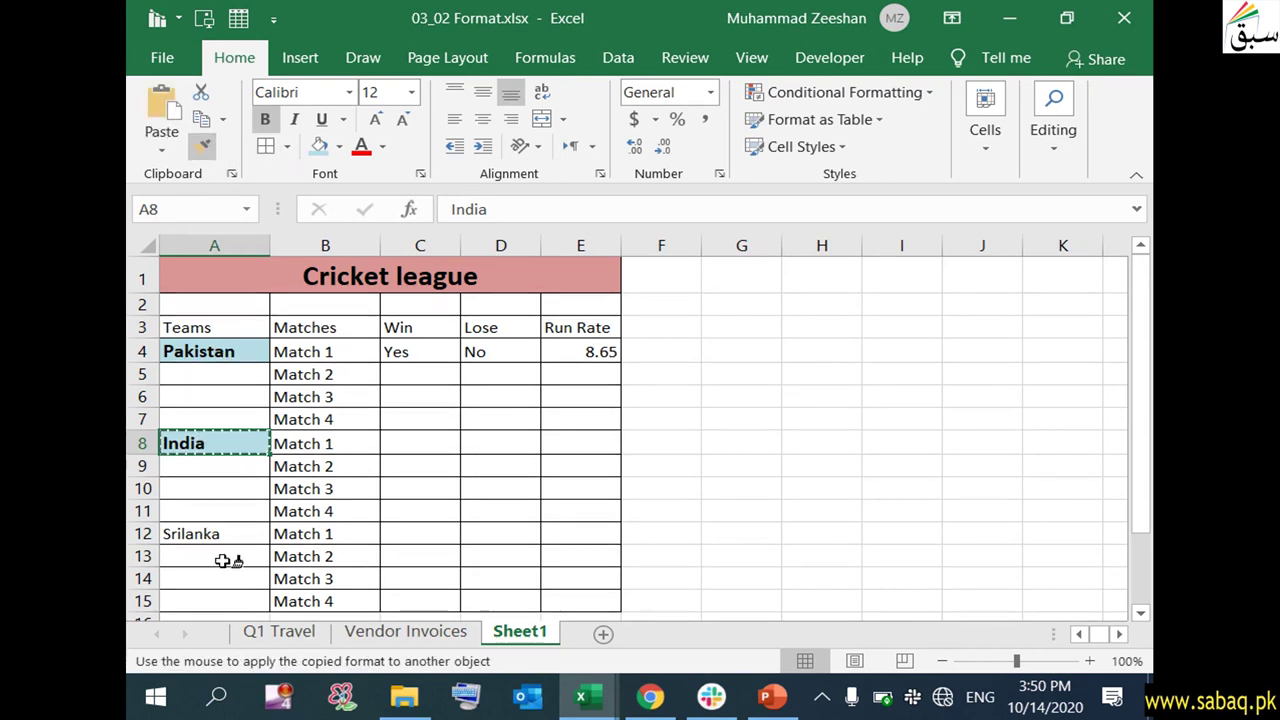
click(231, 530)
click(205, 148)
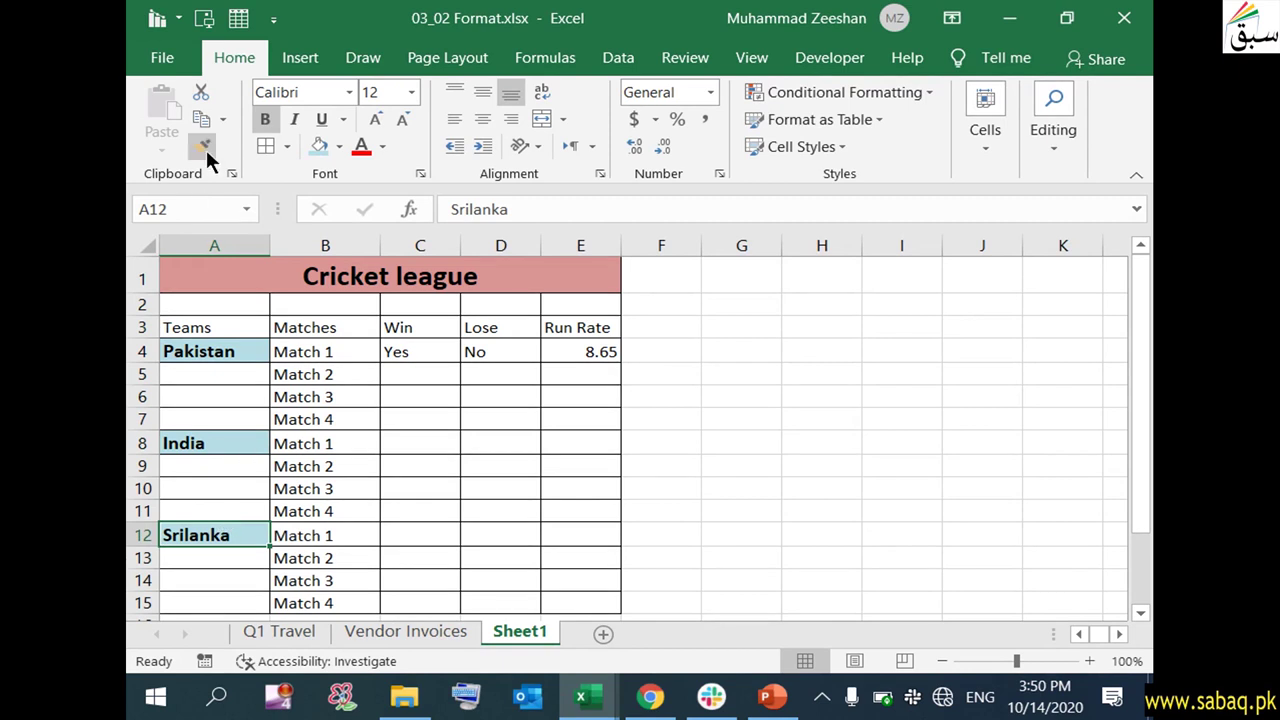
click(245, 352)
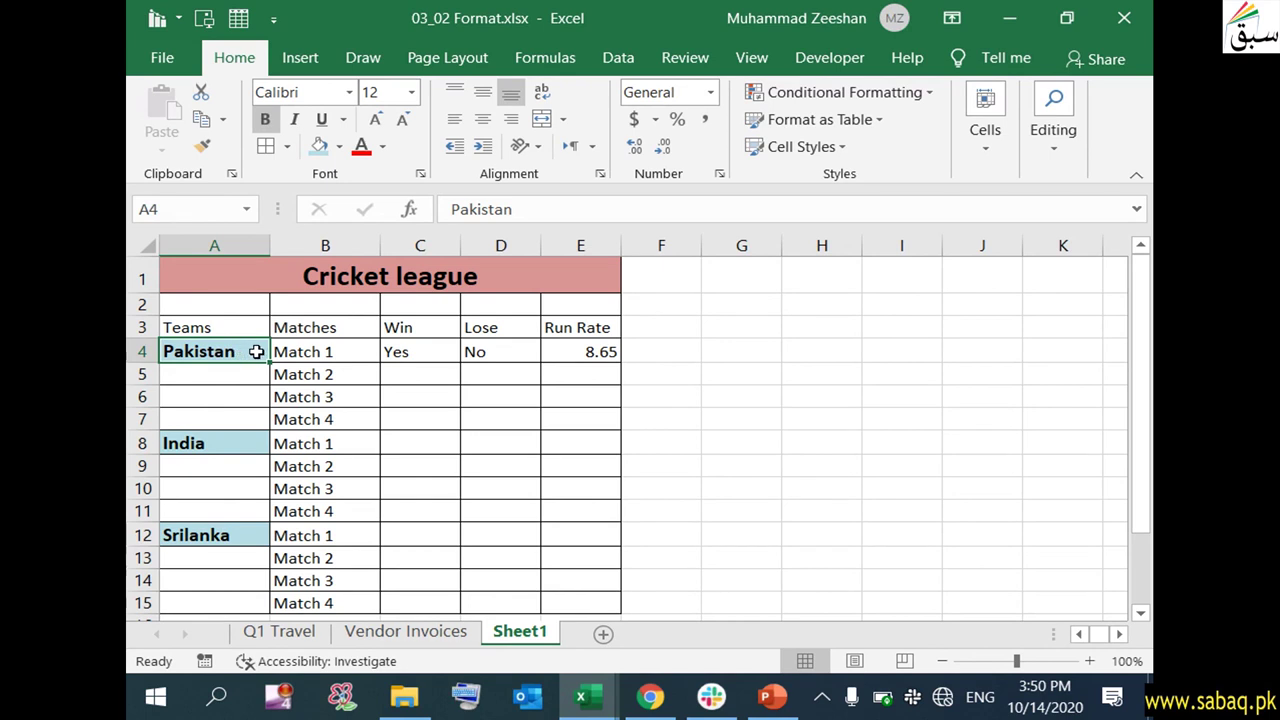
click(253, 351)
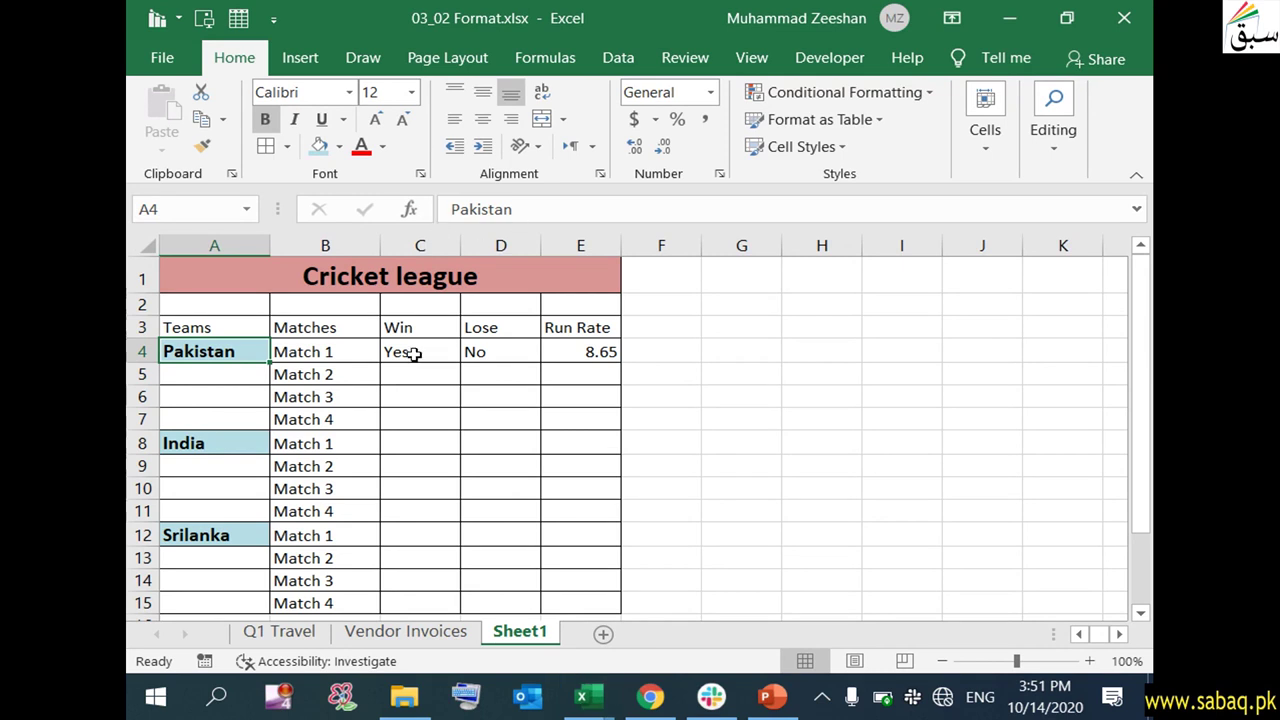
Apply Middle Align and Center to all of column B
click(330, 352)
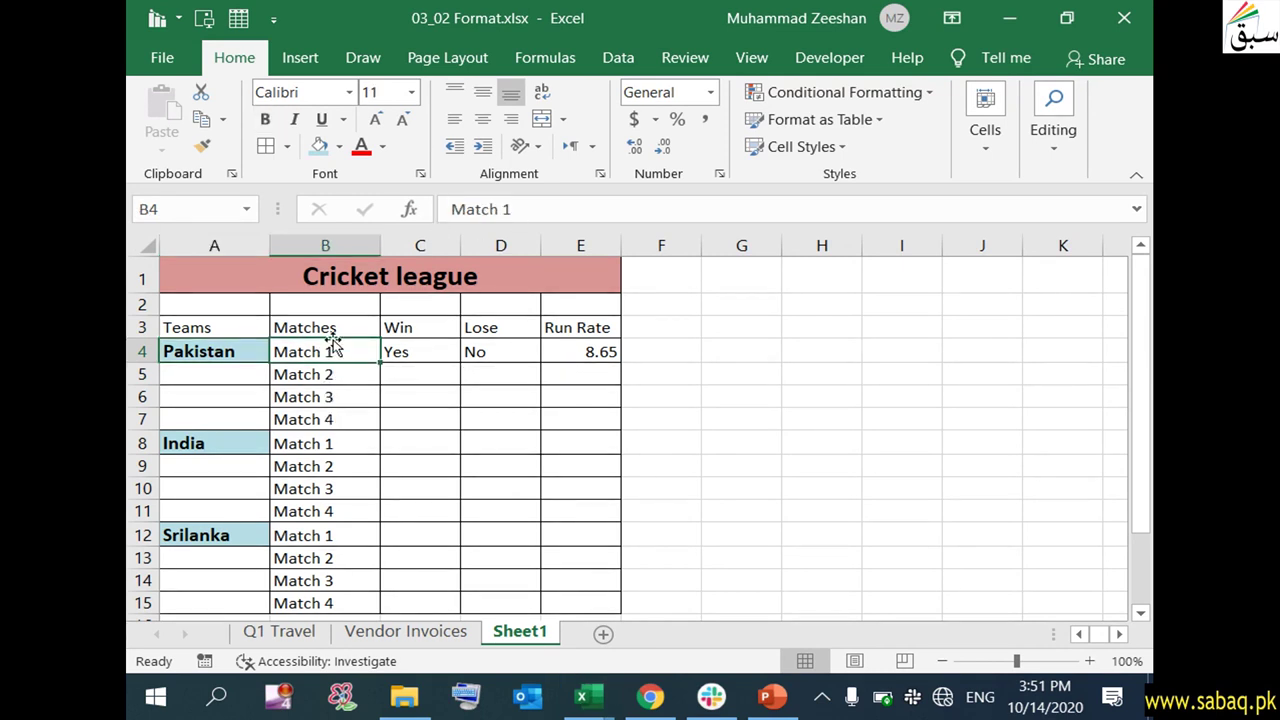
click(330, 325)
click(344, 245)
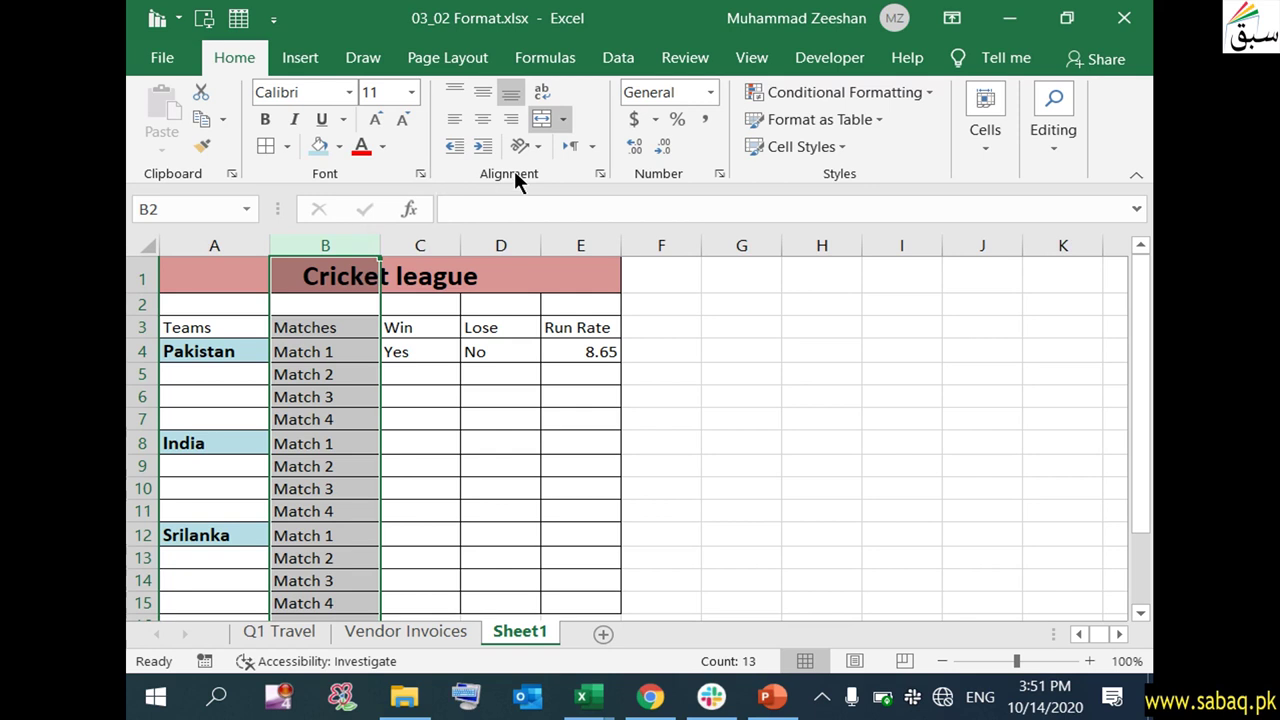
click(482, 91)
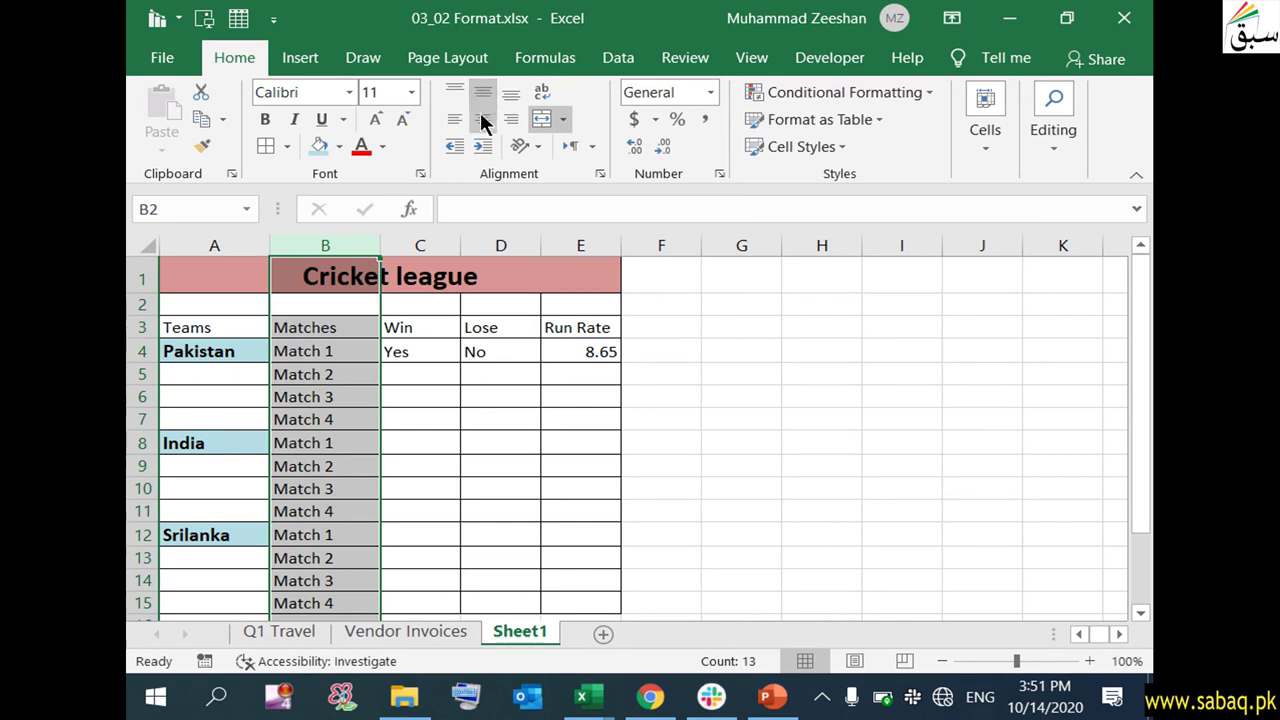
click(483, 119)
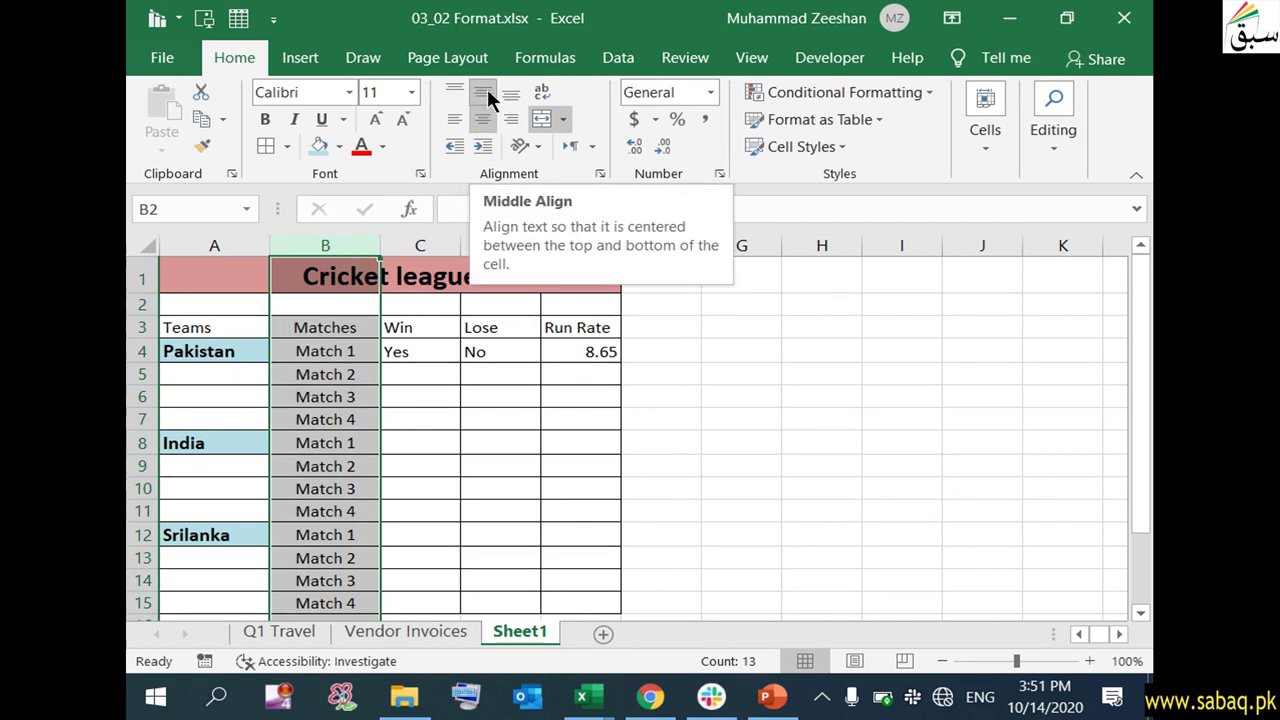
click(352, 351)
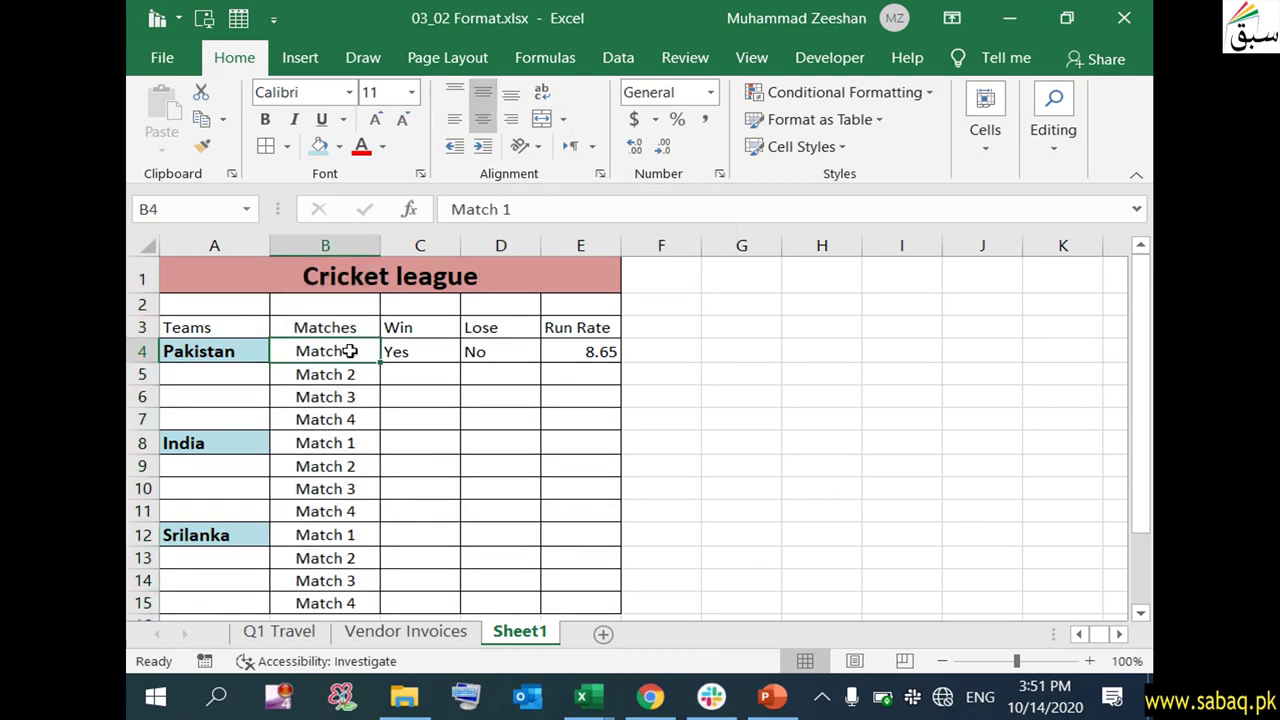
click(300, 400)
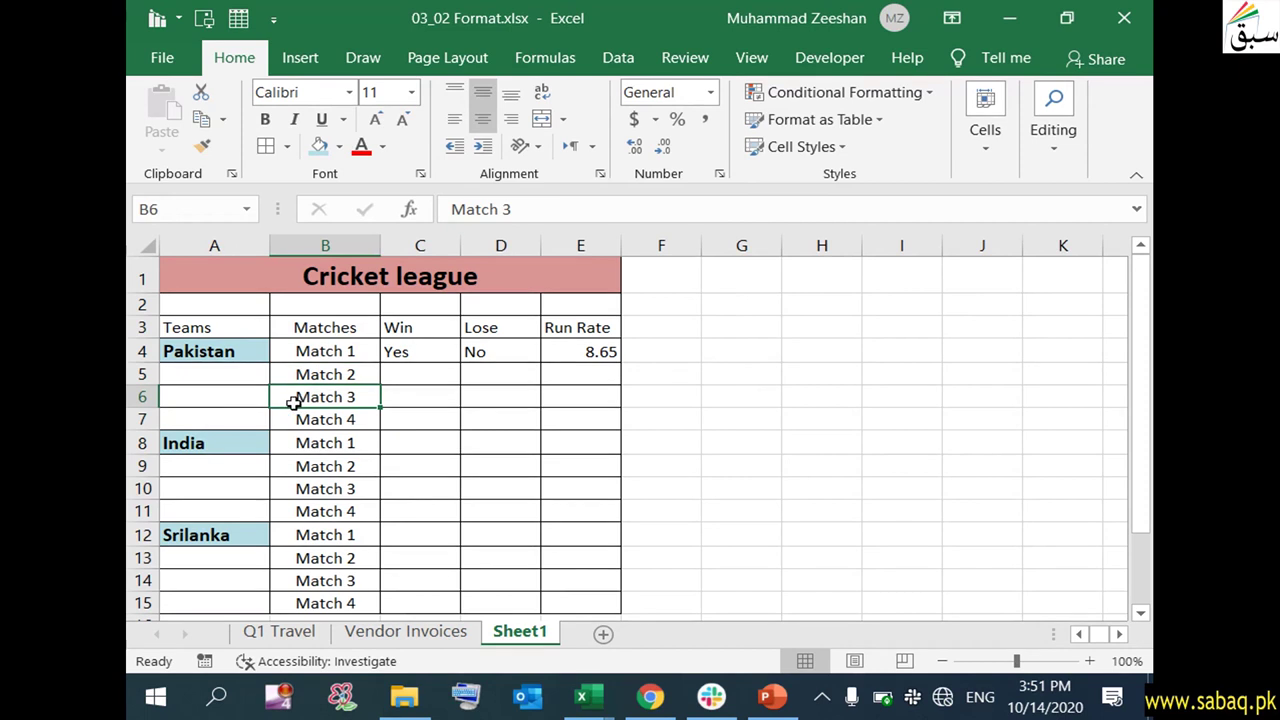
click(232, 415)
click(236, 369)
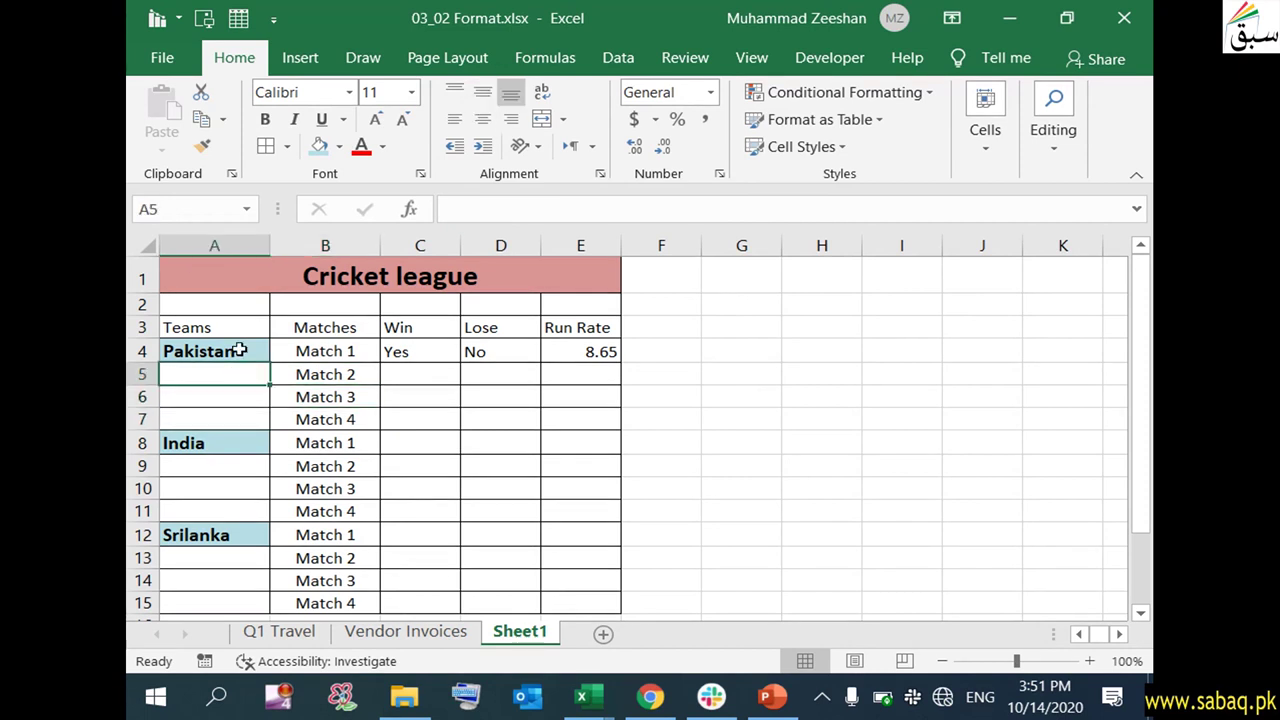
Merge & Center A4:A7 and vertically centre Pakistan in it
click(238, 350)
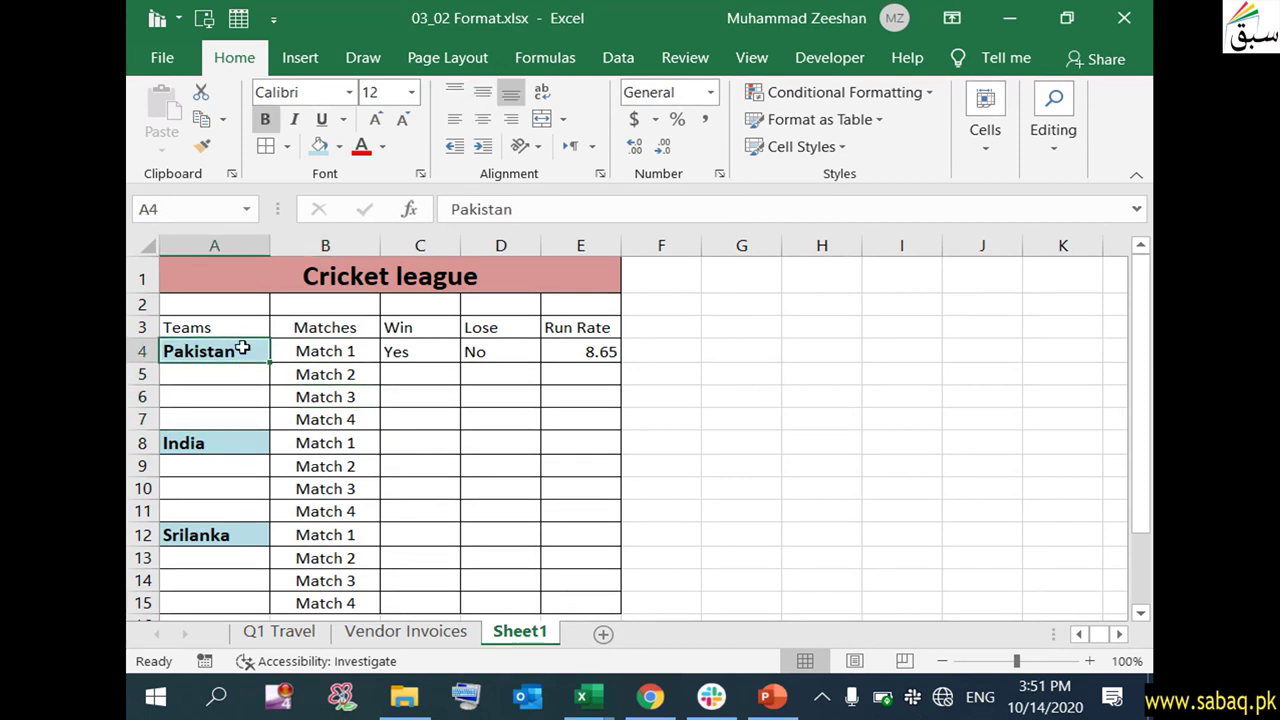
drag(243, 345, 245, 413)
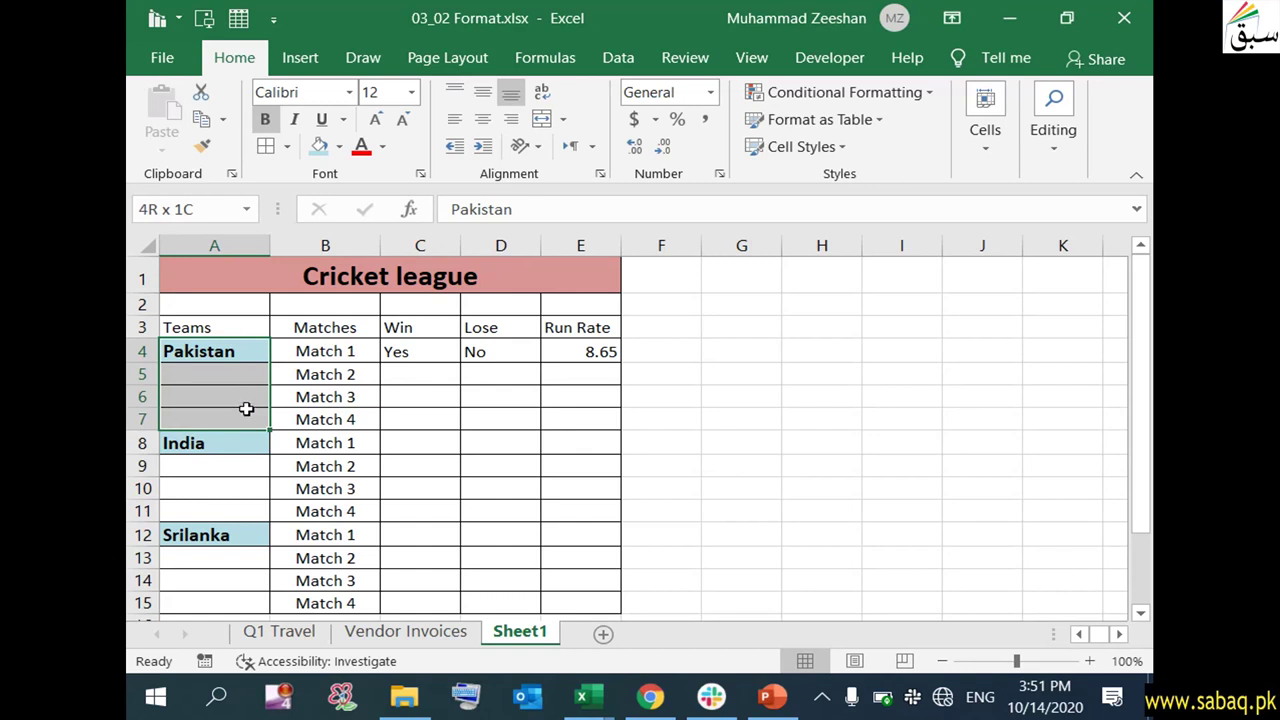
drag(246, 409, 246, 409)
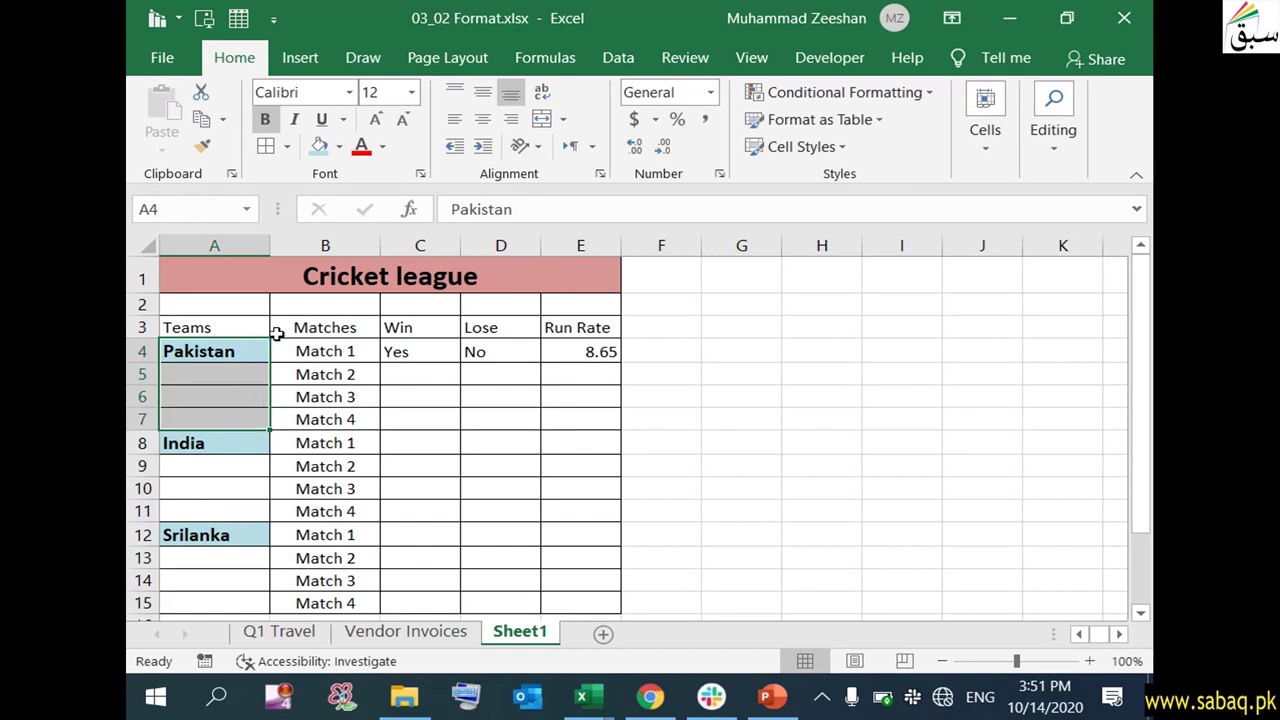
click(563, 119)
click(632, 149)
click(563, 119)
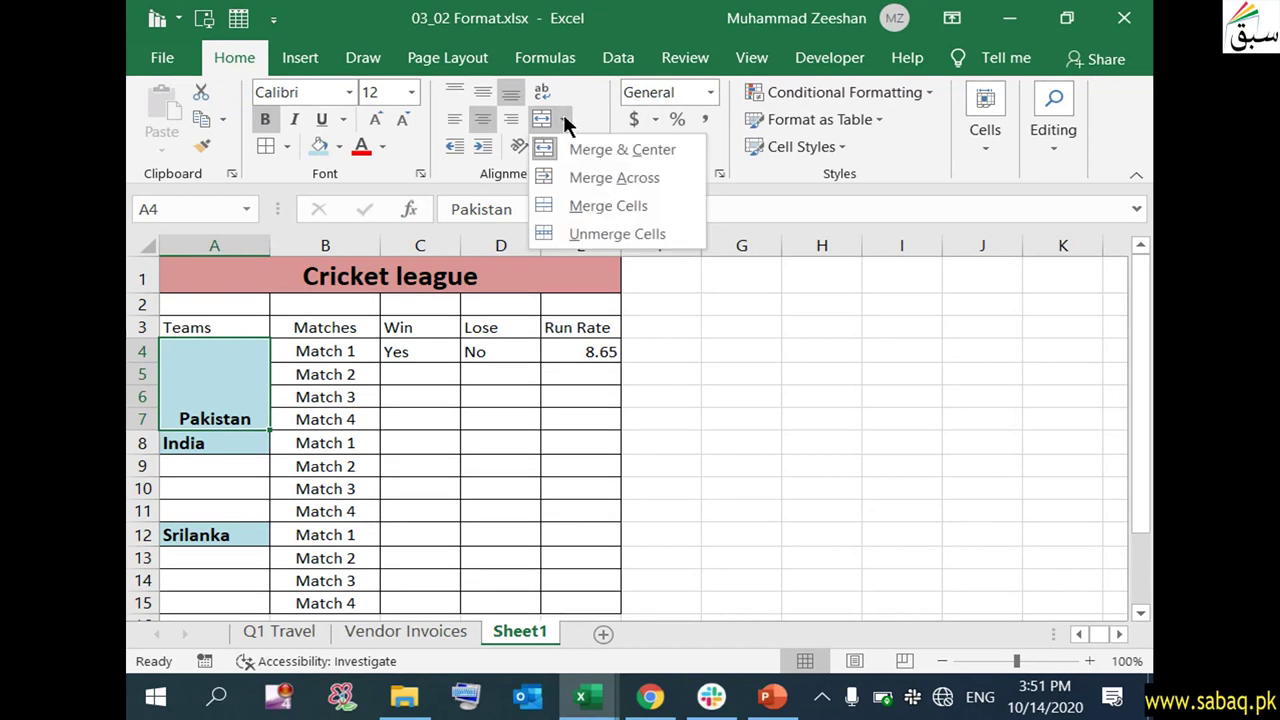
click(634, 205)
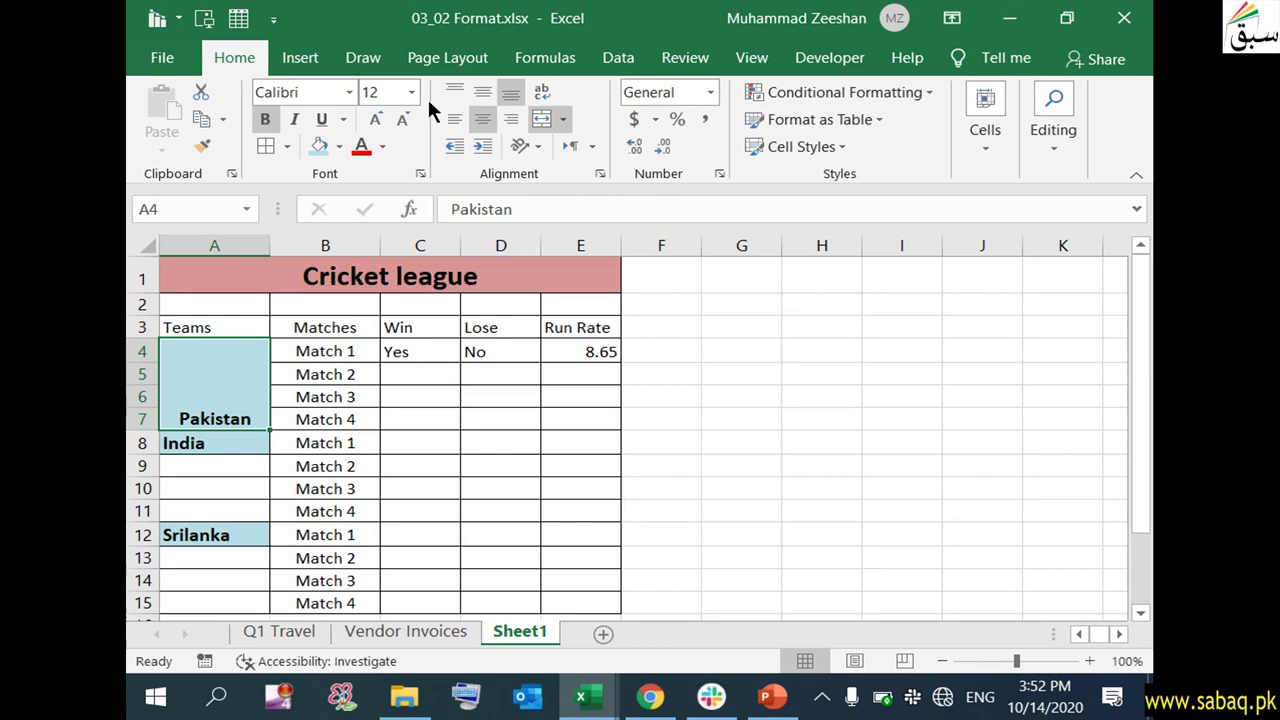
click(482, 91)
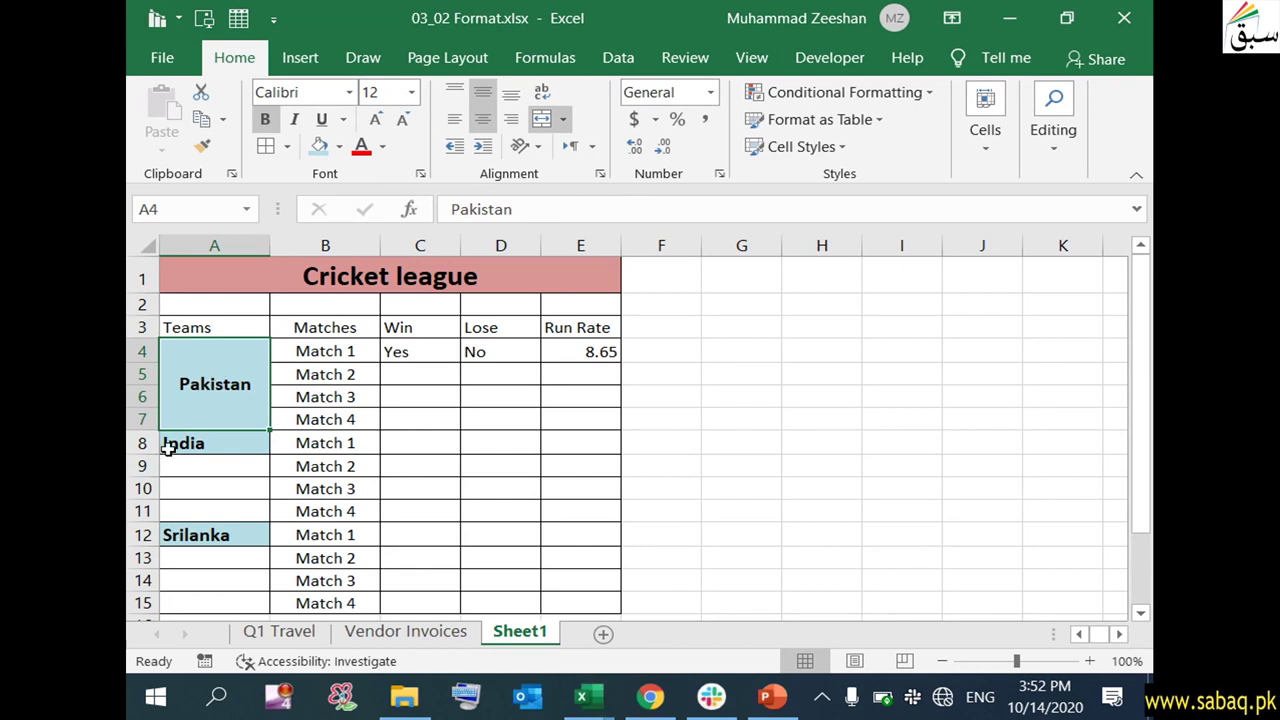
Merge A8:A11 and centre India both horizontally and vertically
drag(223, 445, 230, 500)
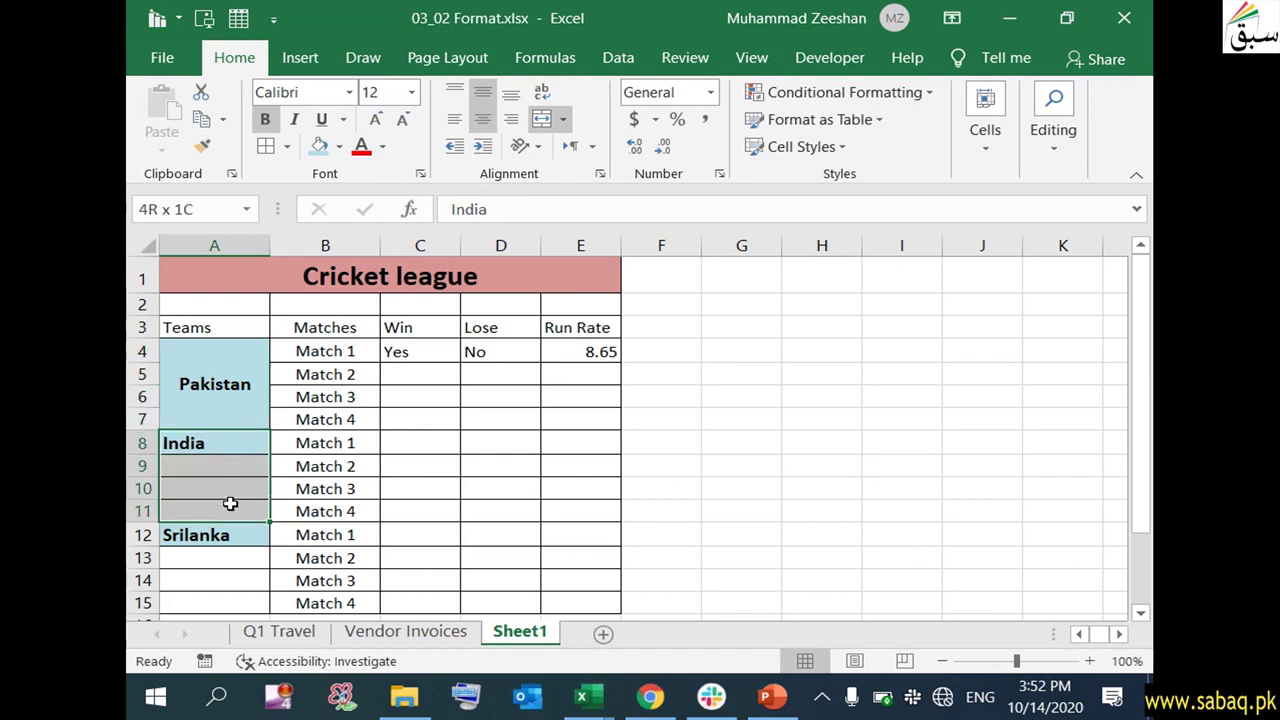
drag(230, 503, 231, 503)
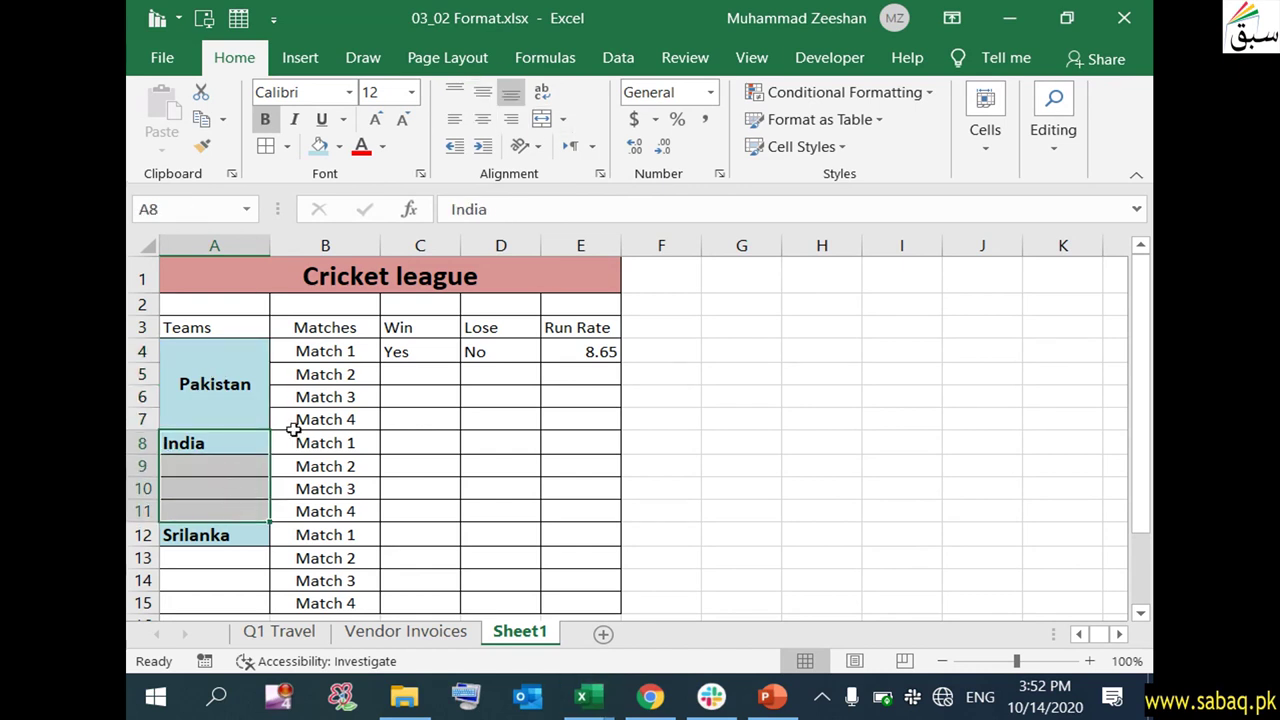
click(564, 119)
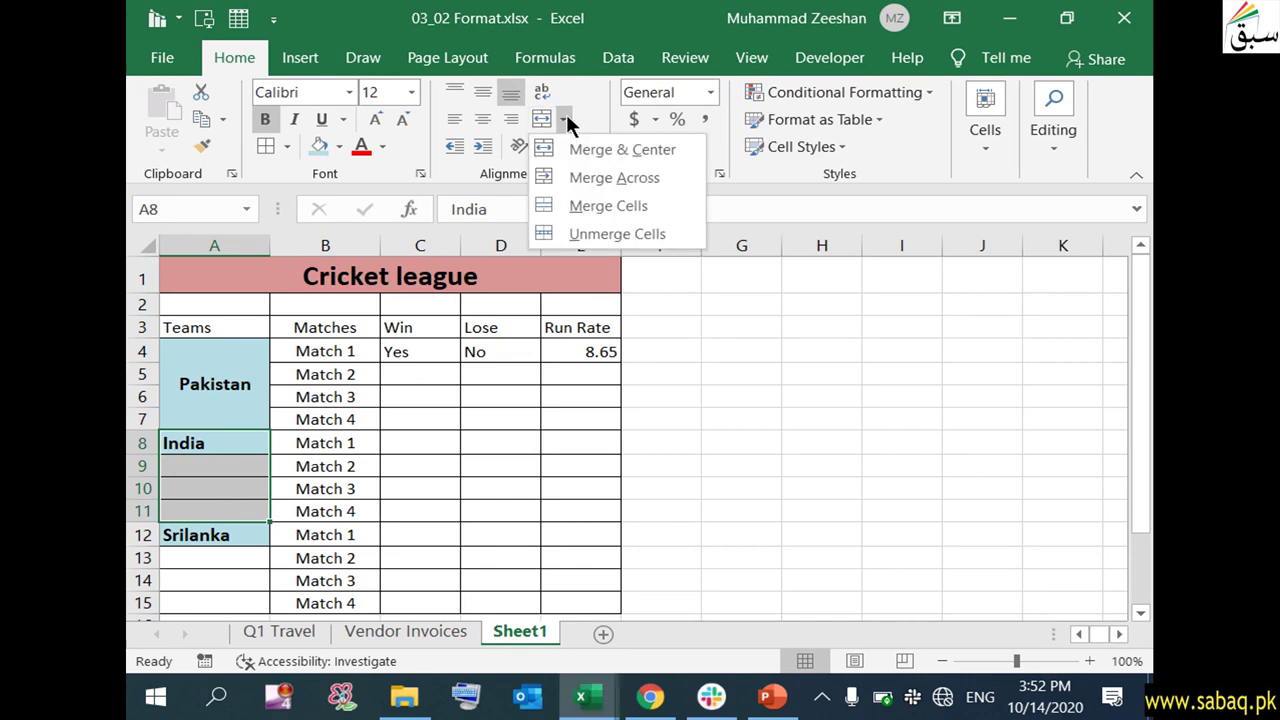
click(656, 155)
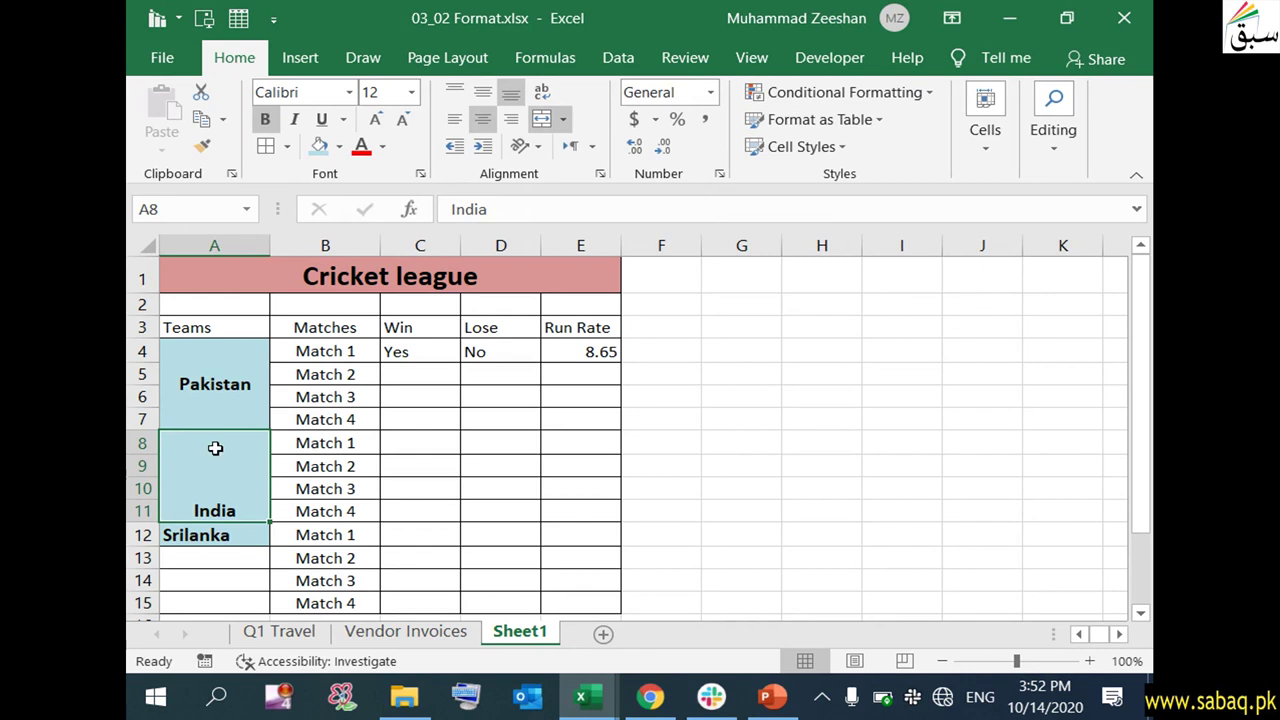
click(487, 125)
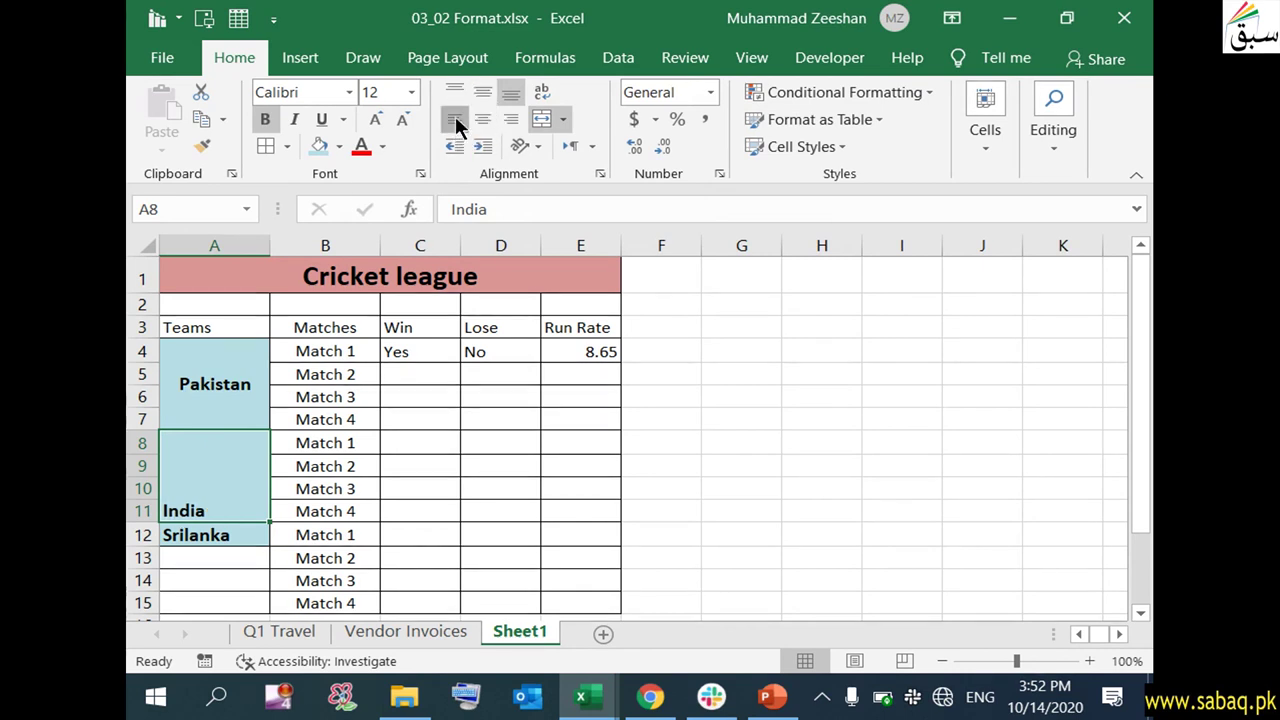
click(458, 87)
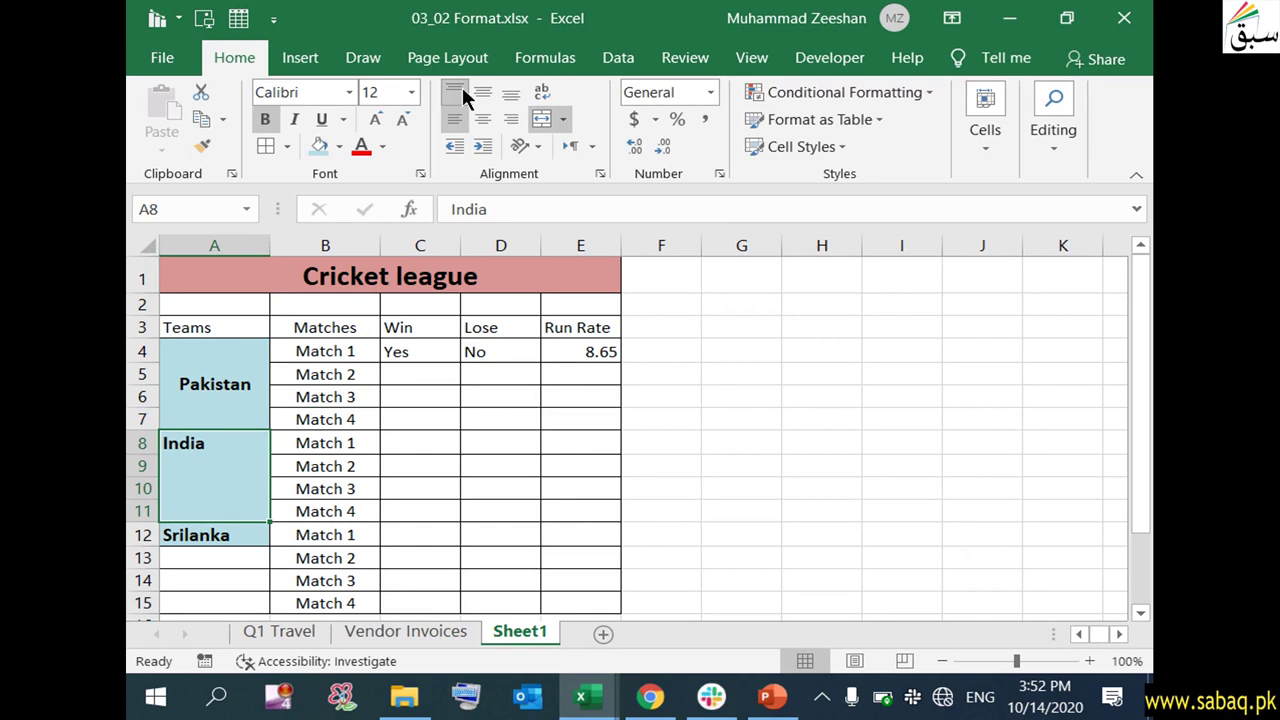
click(484, 90)
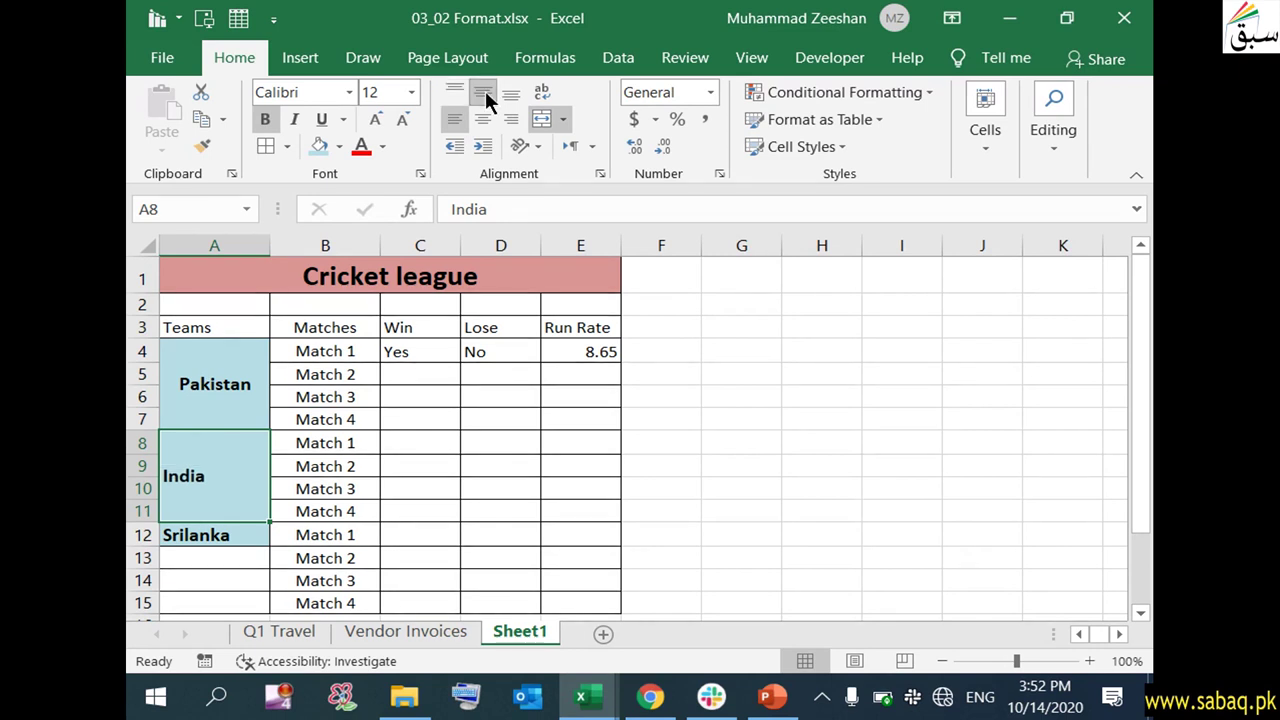
click(512, 94)
click(484, 117)
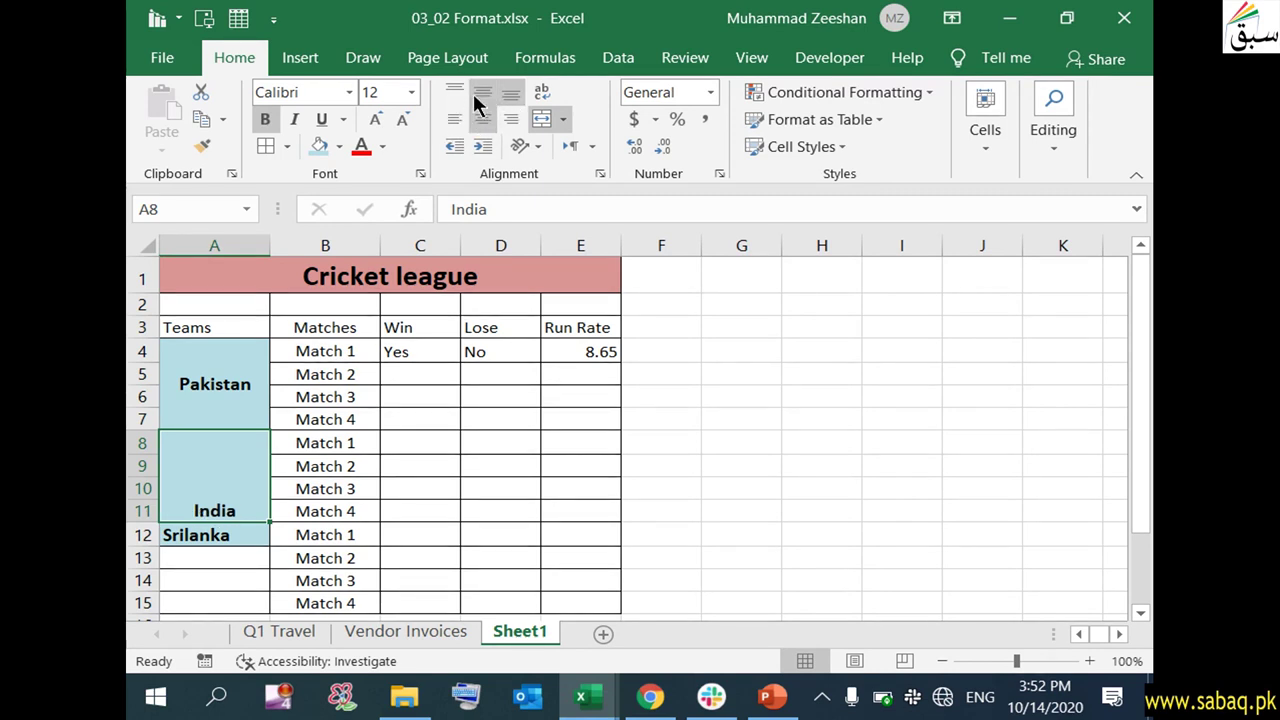
click(482, 93)
Merge A12:A15 and centre Srilanka both horizontally and vertically
scroll(349, 440, down, 1)
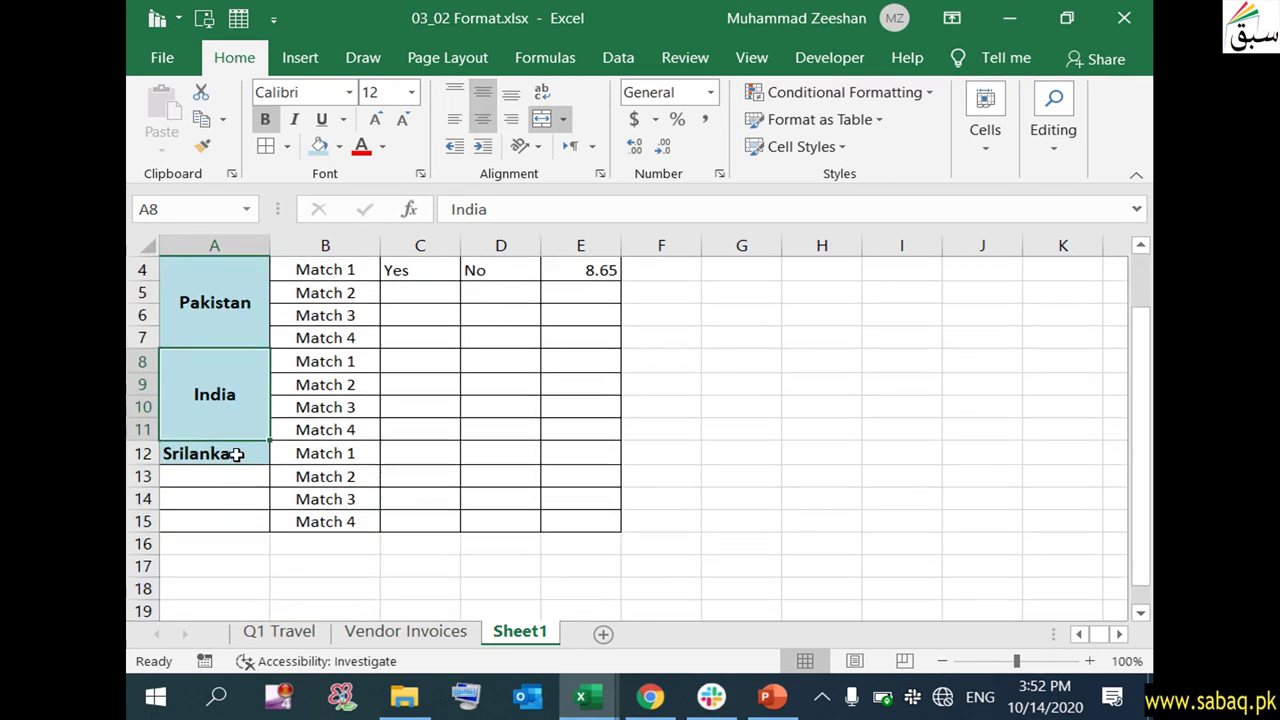
drag(243, 453, 241, 518)
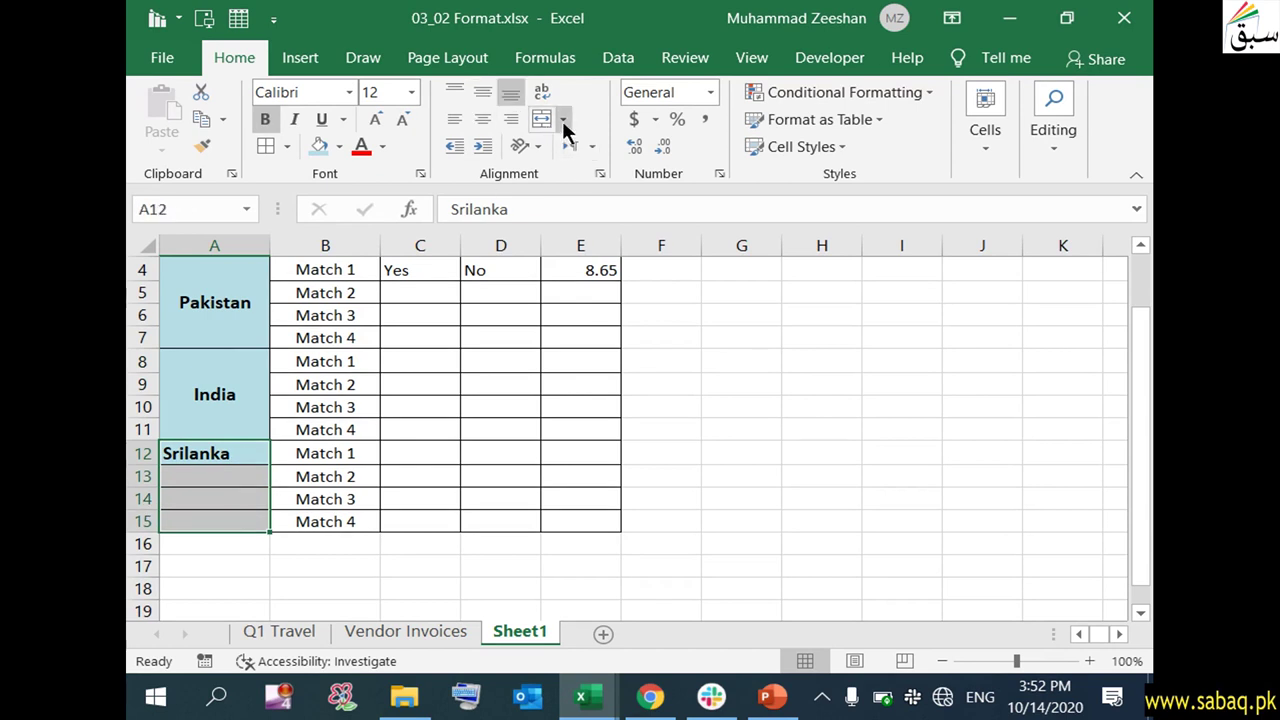
click(563, 119)
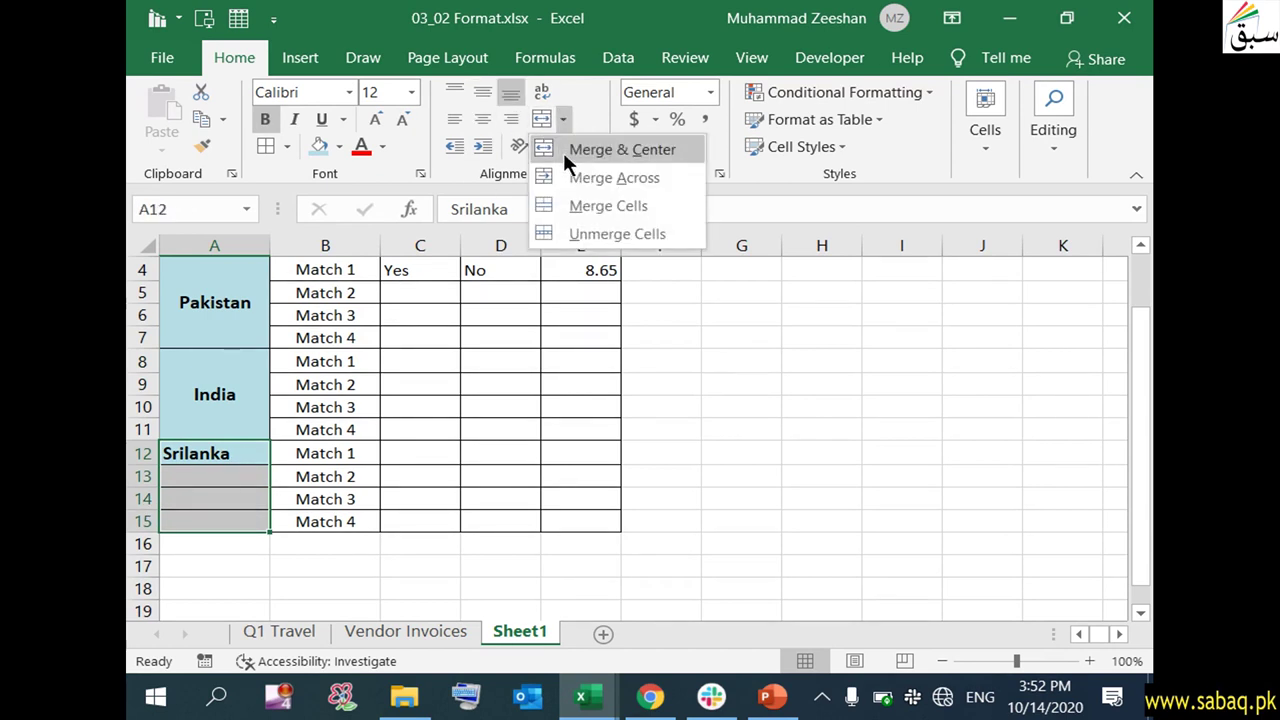
click(605, 204)
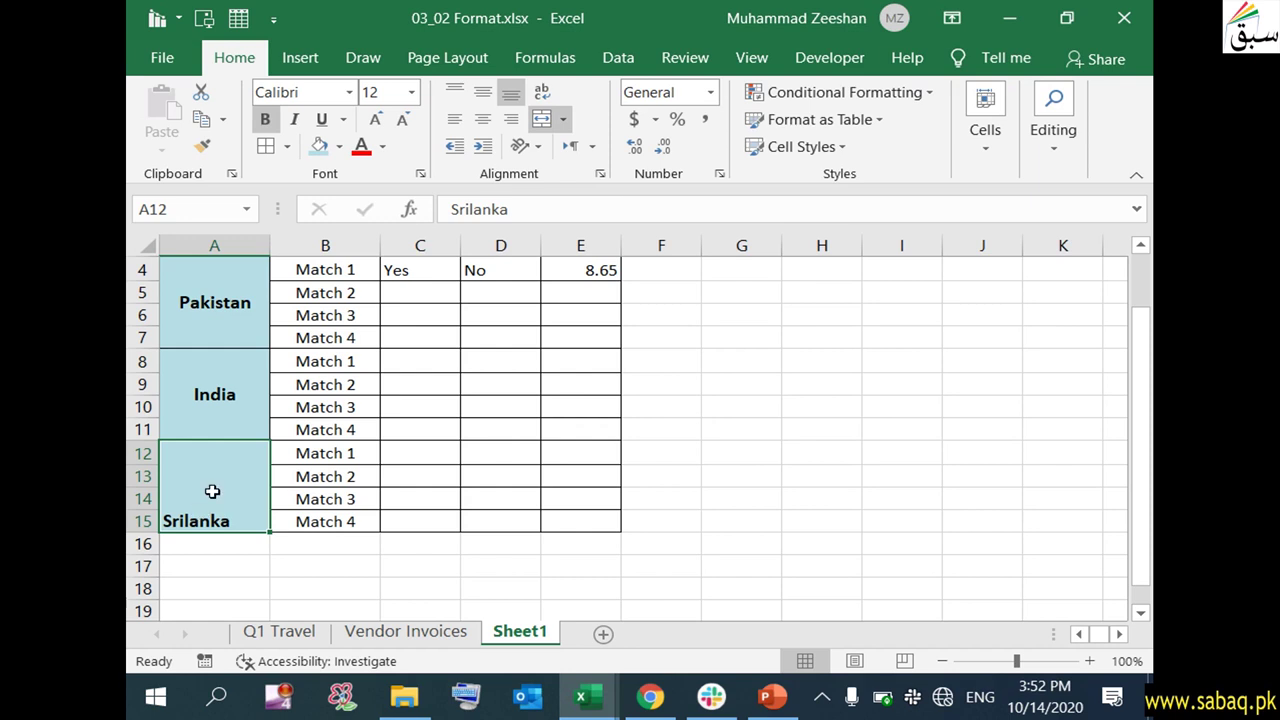
click(482, 91)
click(482, 119)
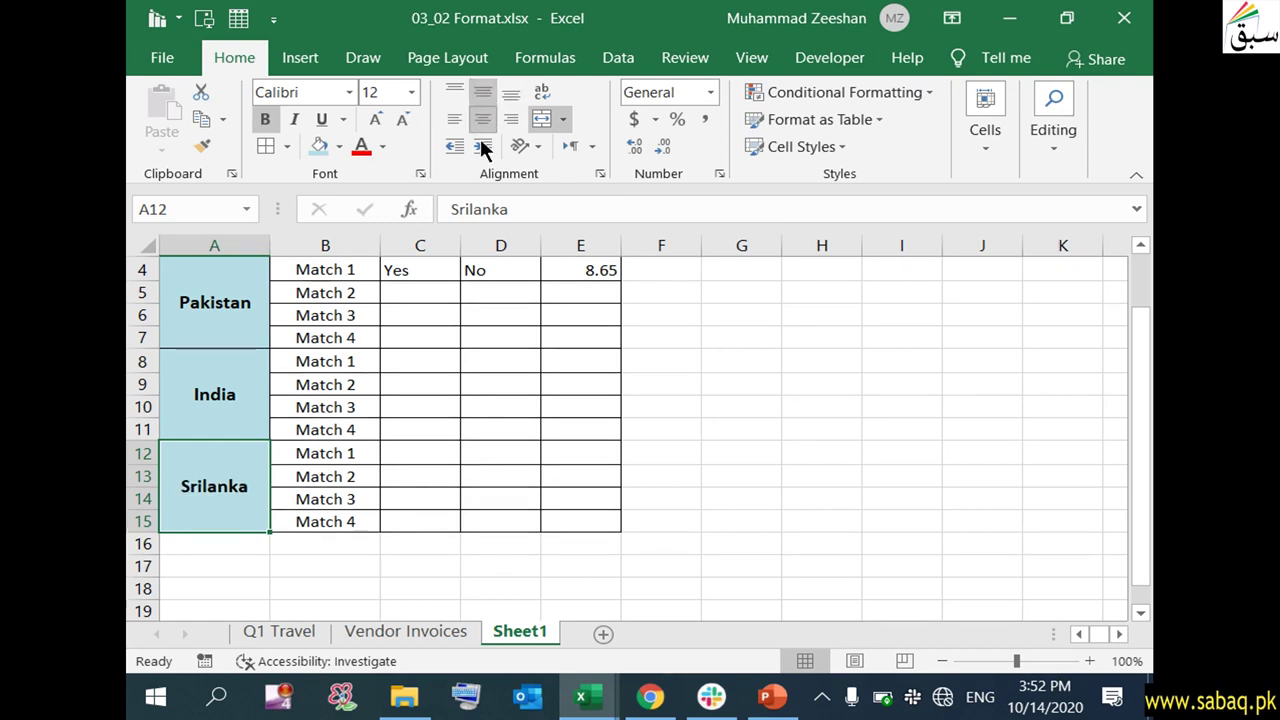
click(658, 407)
scroll(712, 512, up, 1)
click(252, 382)
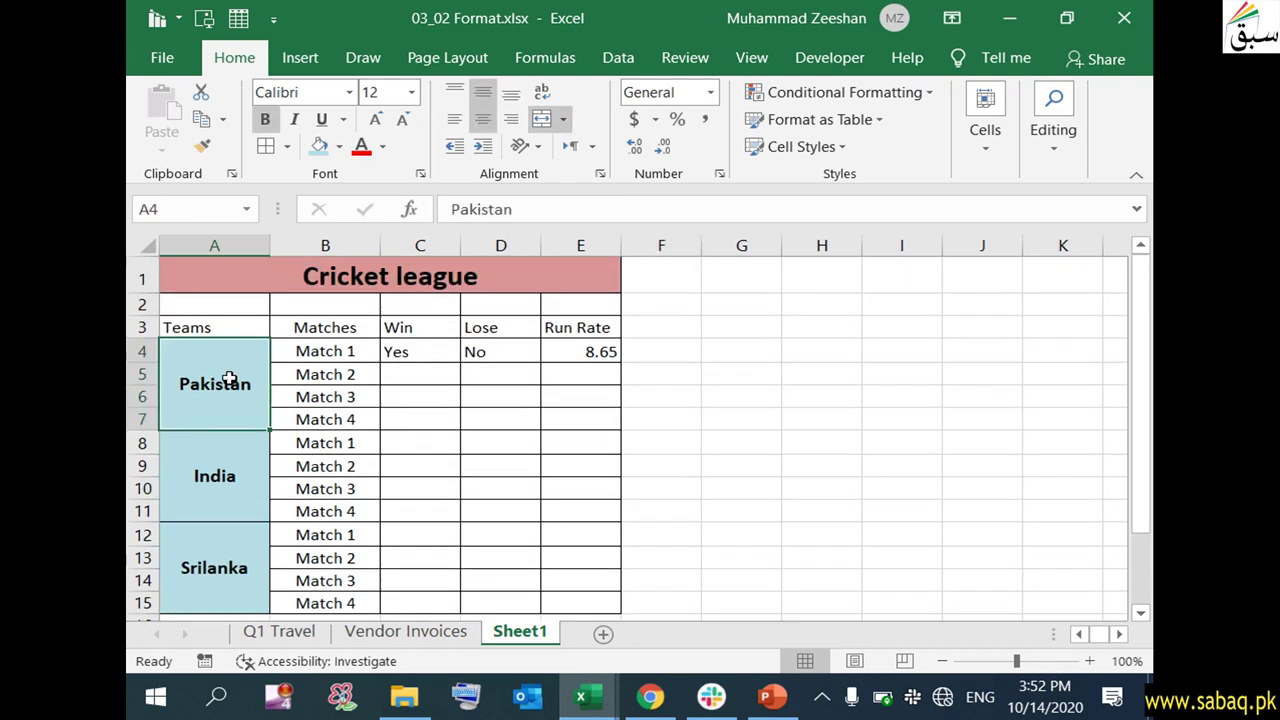
mouse_move(303, 351)
mouse_down()
mouse_move(353, 399)
mouse_move(355, 420)
mouse_up()
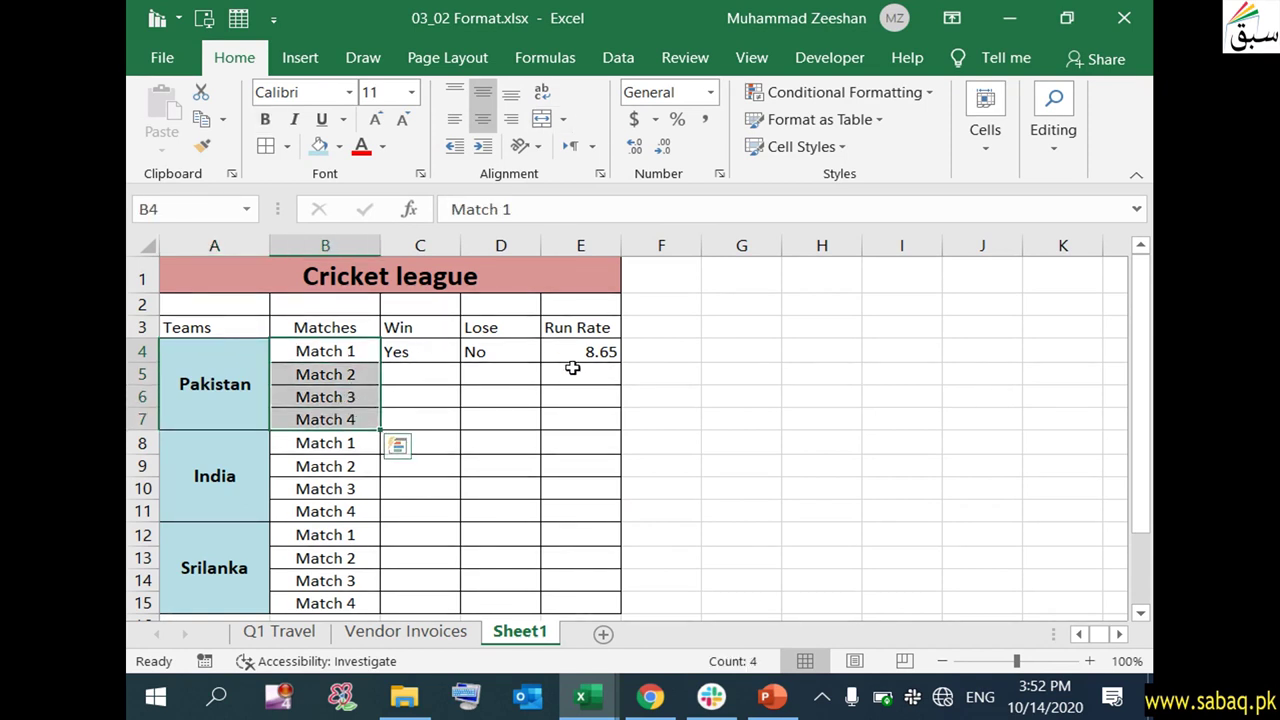
Fill the header row A3:E3 with light peach
drag(195, 323, 577, 322)
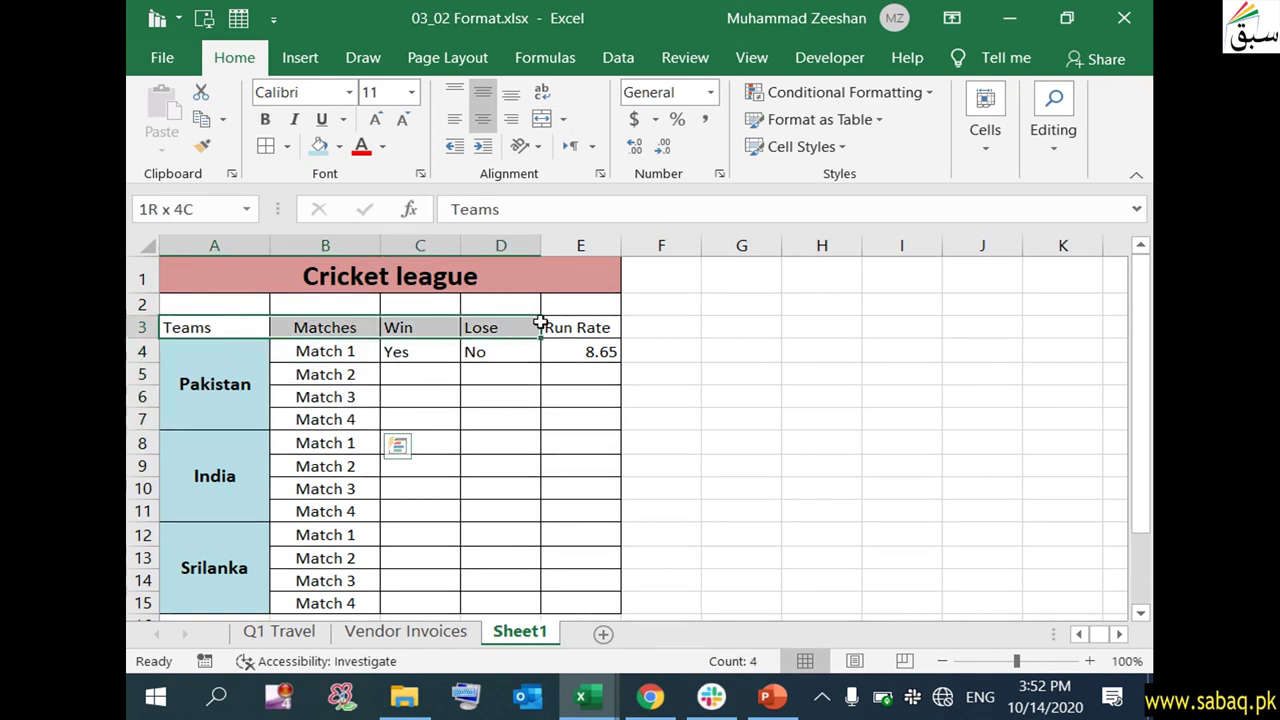
click(339, 146)
click(498, 236)
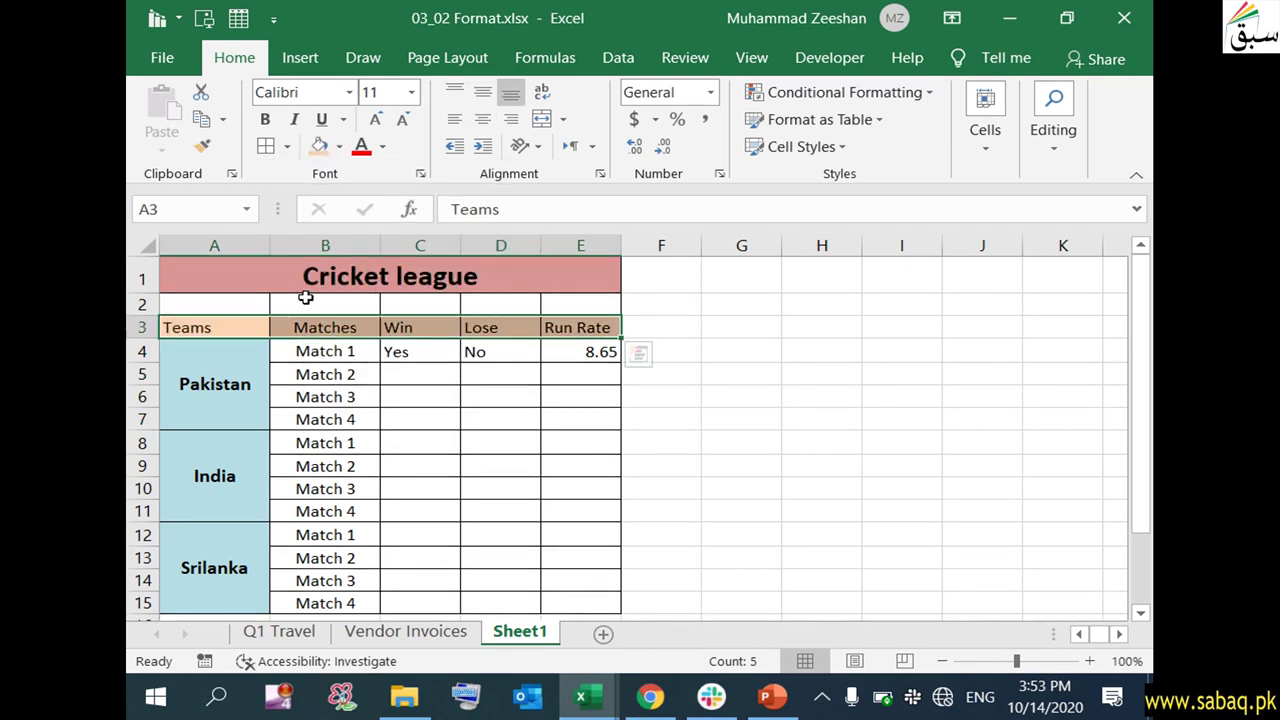
click(490, 443)
scroll(580, 460, down, 1)
scroll(580, 460, up, 2)
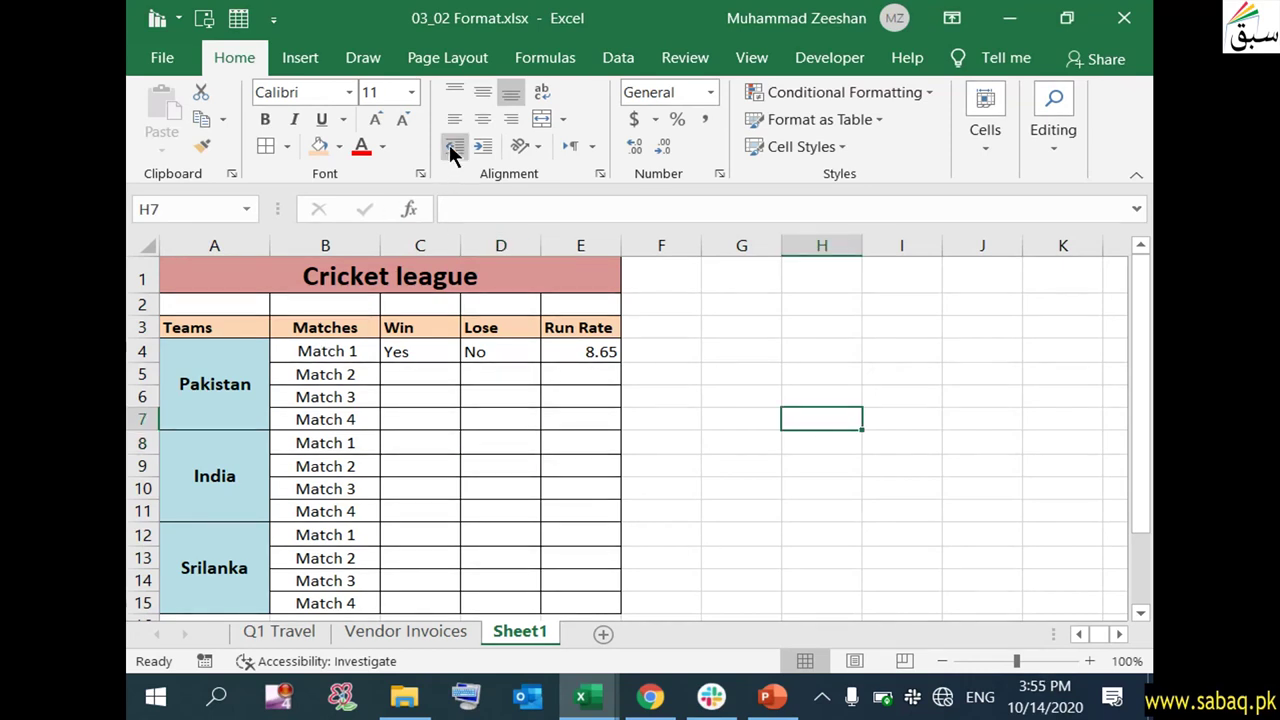
click(363, 351)
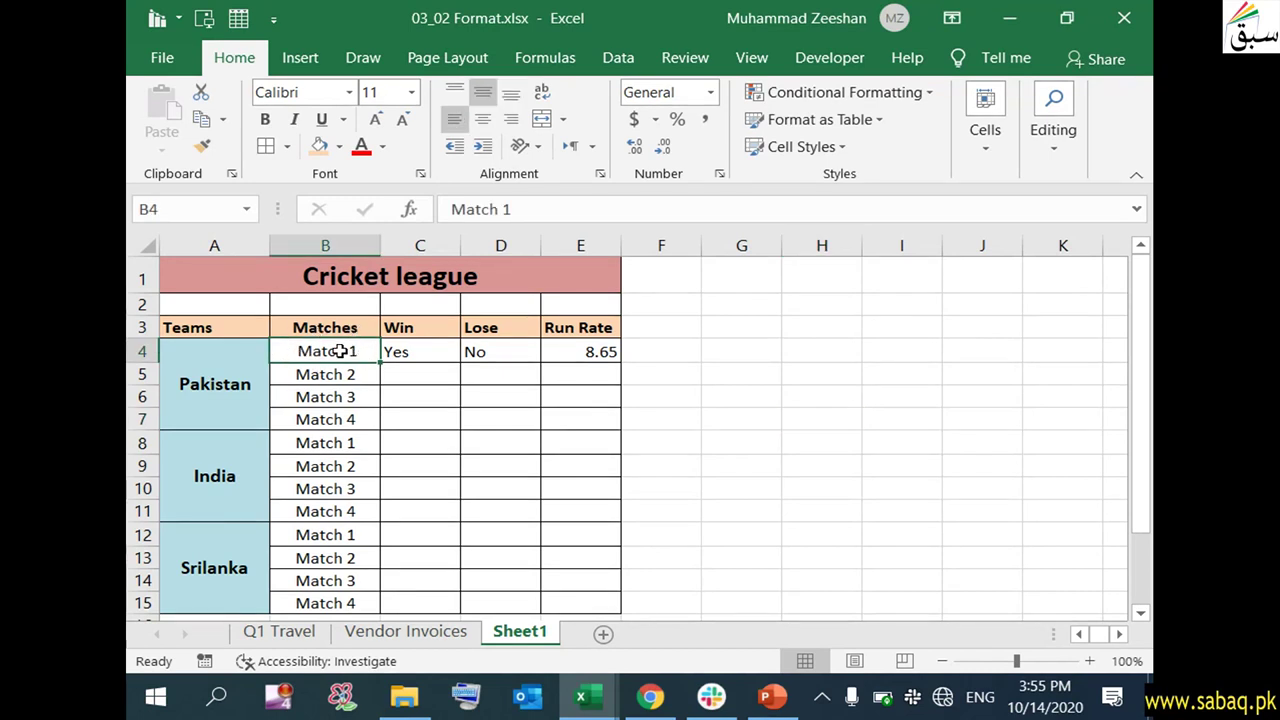
click(455, 147)
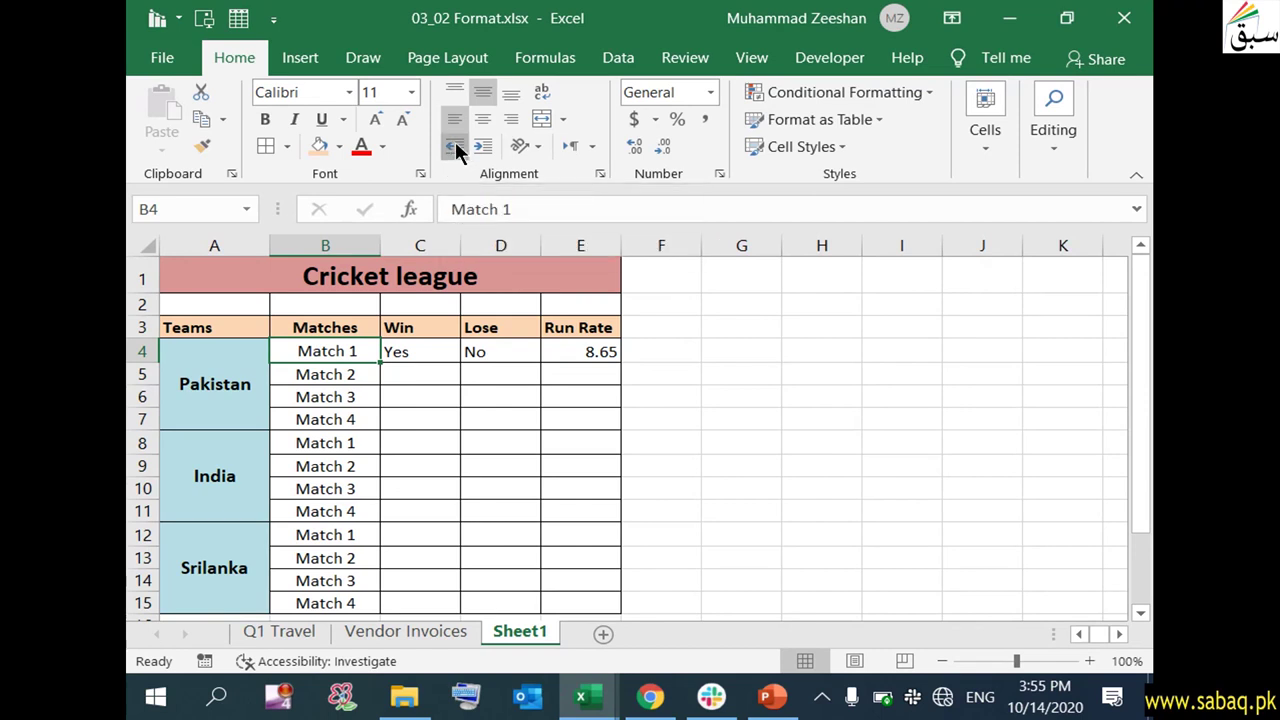
click(455, 147)
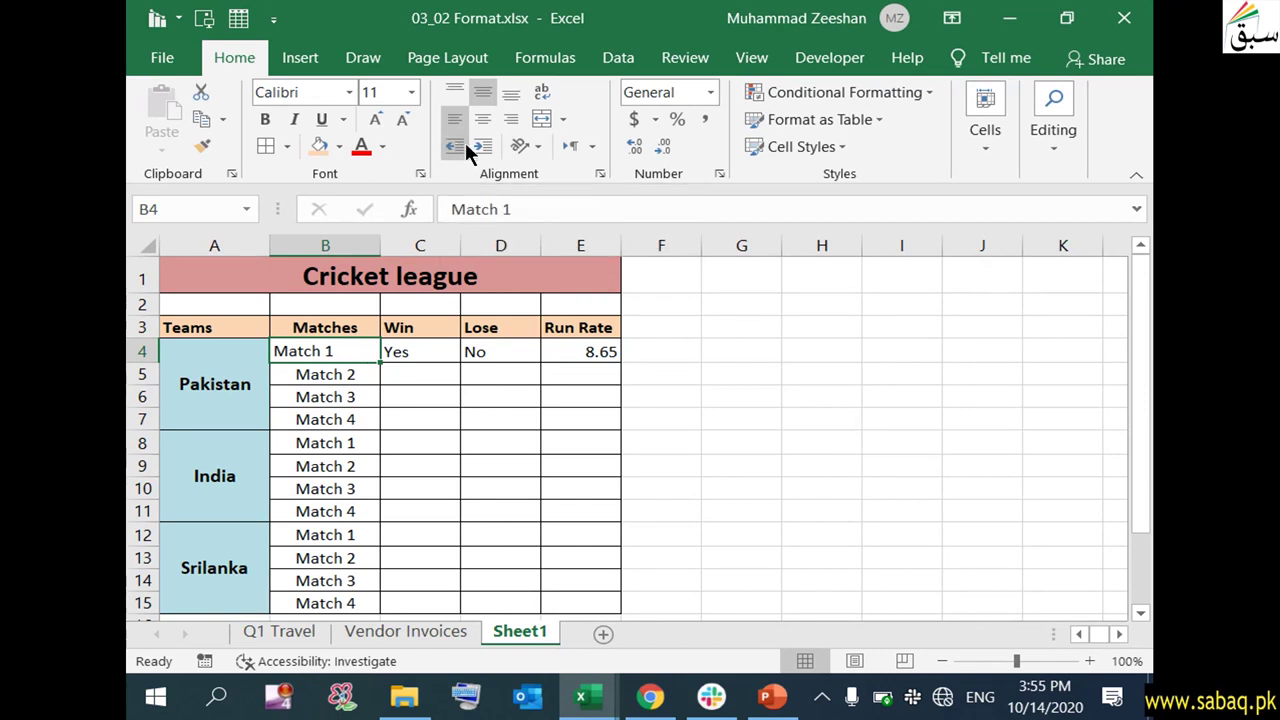
click(482, 148)
click(482, 148)
click(482, 148)
click(458, 150)
click(821, 488)
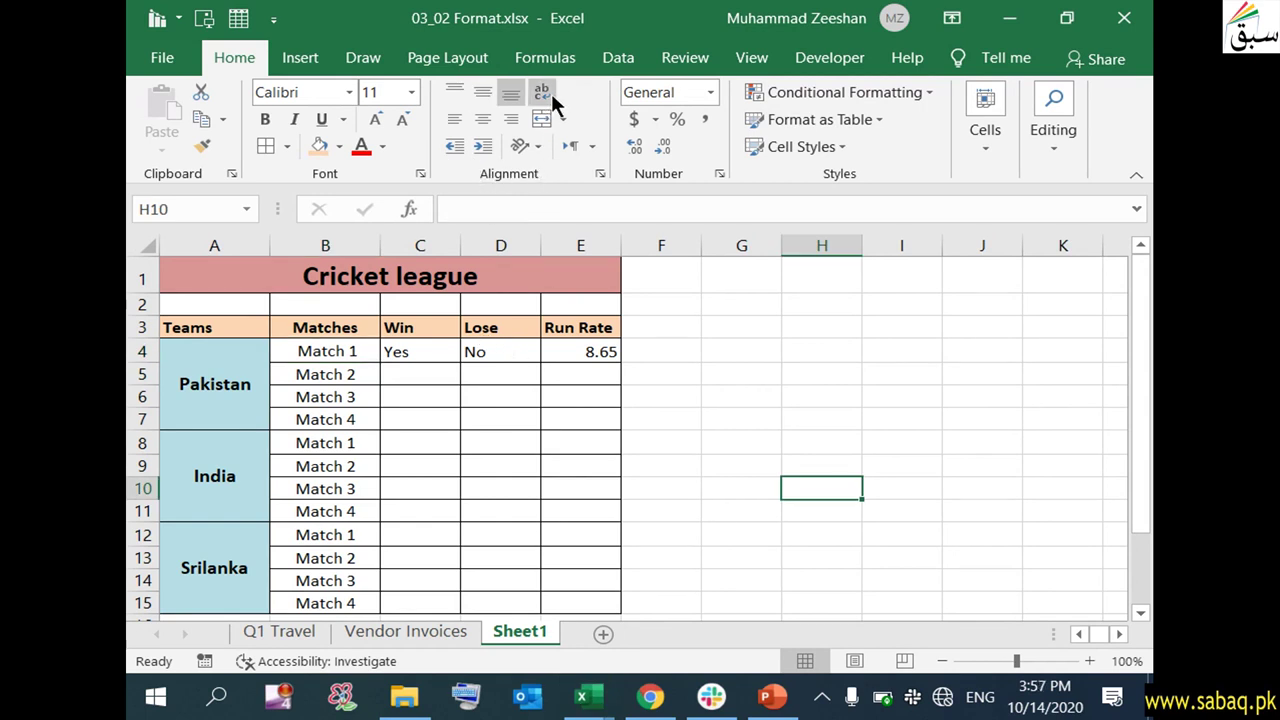
click(1009, 373)
click(764, 282)
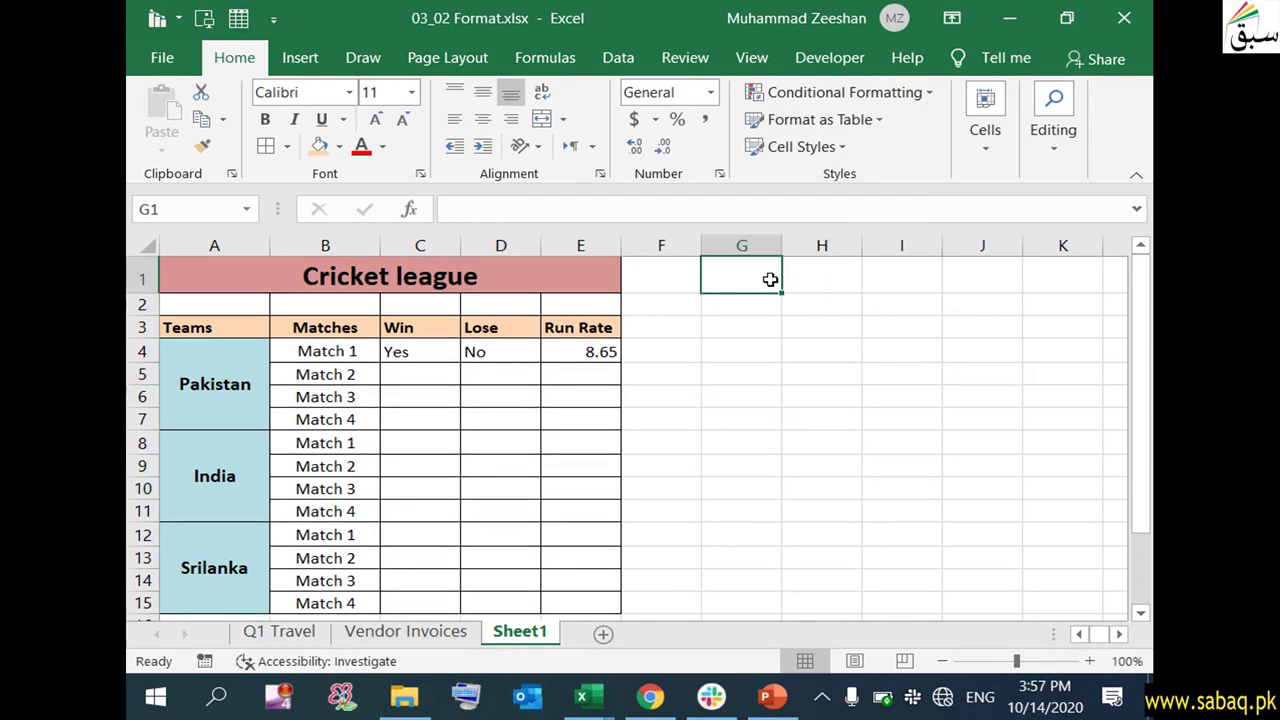
Complete the Championship 2020 note in G1
double_click(764, 281)
text(Ch)
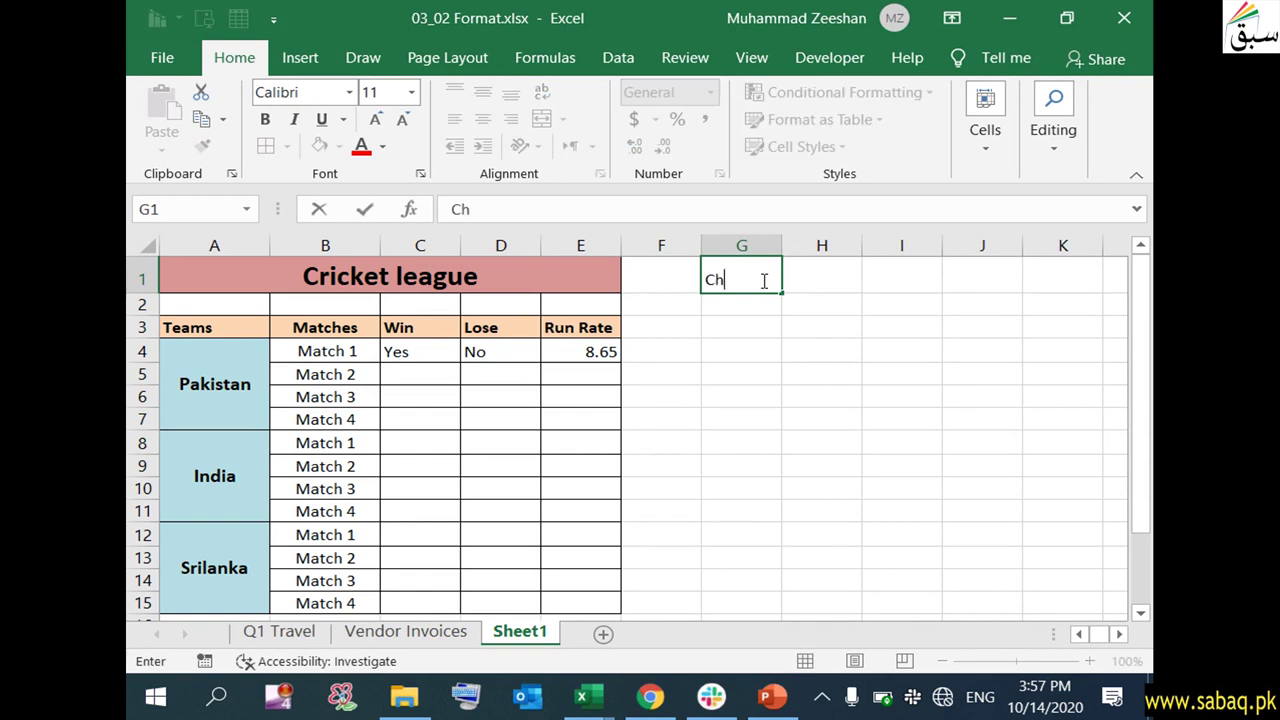
text(ampionship 2020)
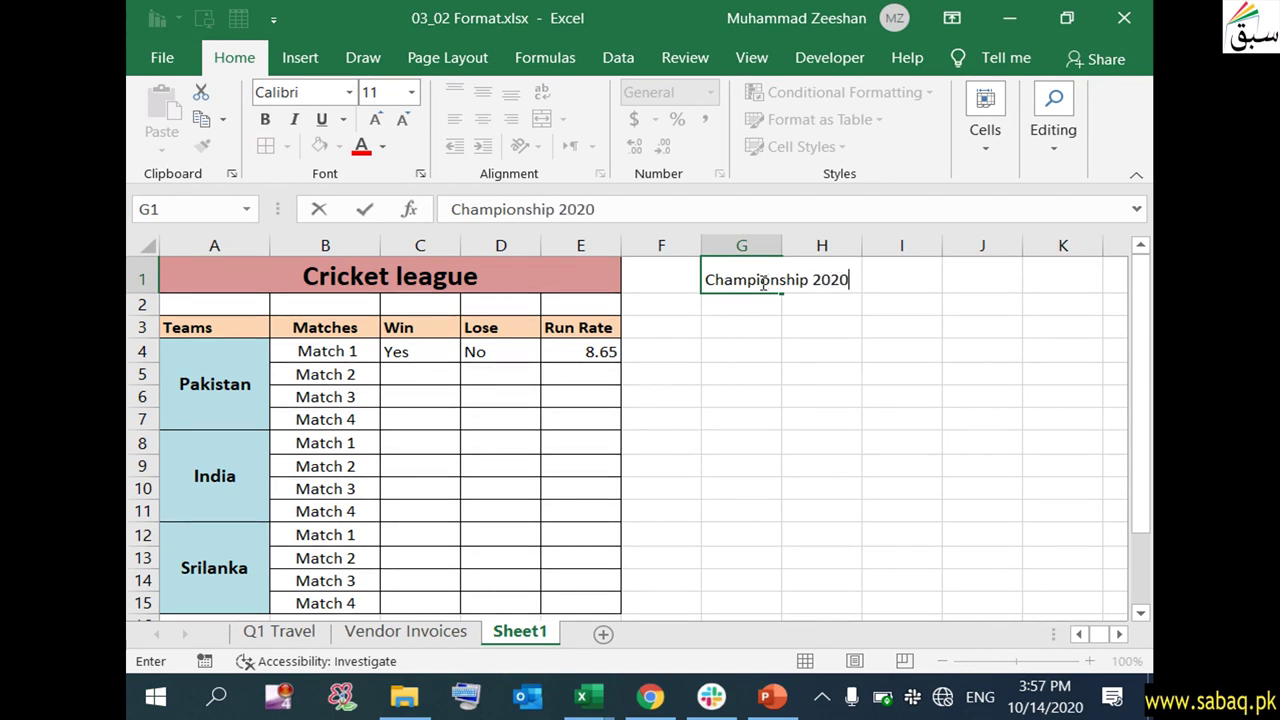
click(806, 348)
click(820, 280)
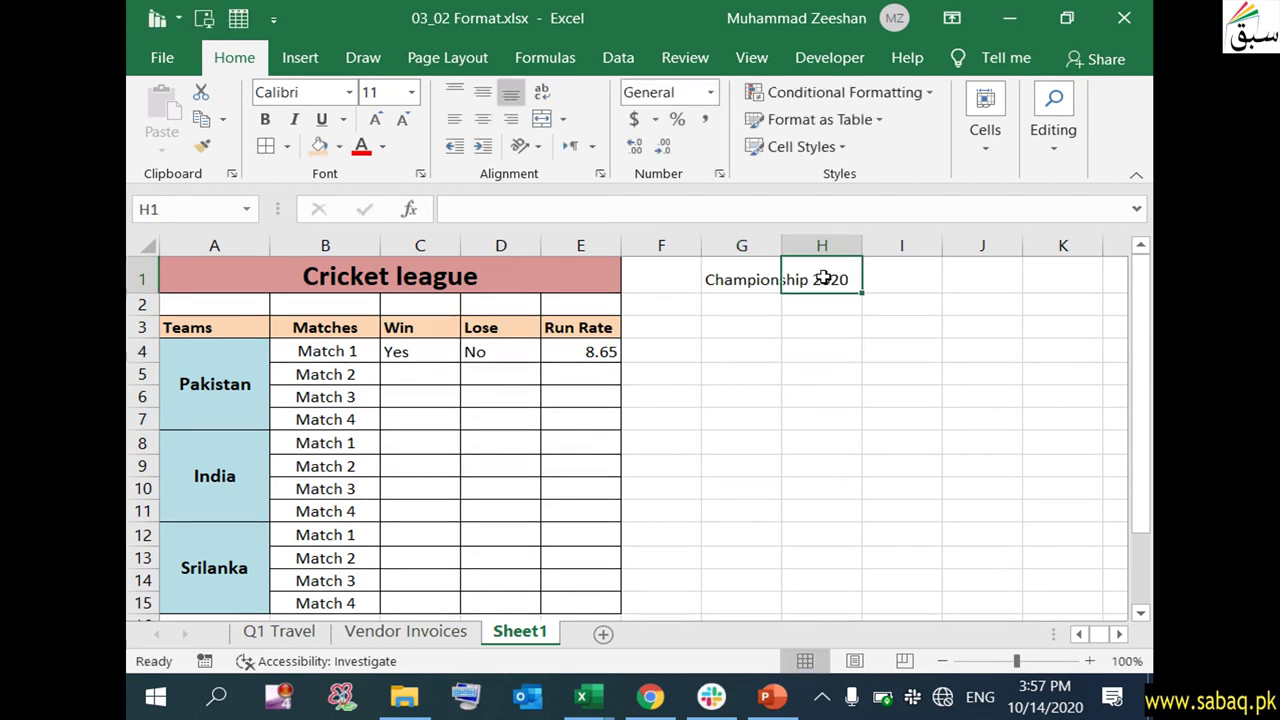
Enter Live on TV in H1 and turn on Wrap Text for G1
double_click(822, 278)
text(Live )
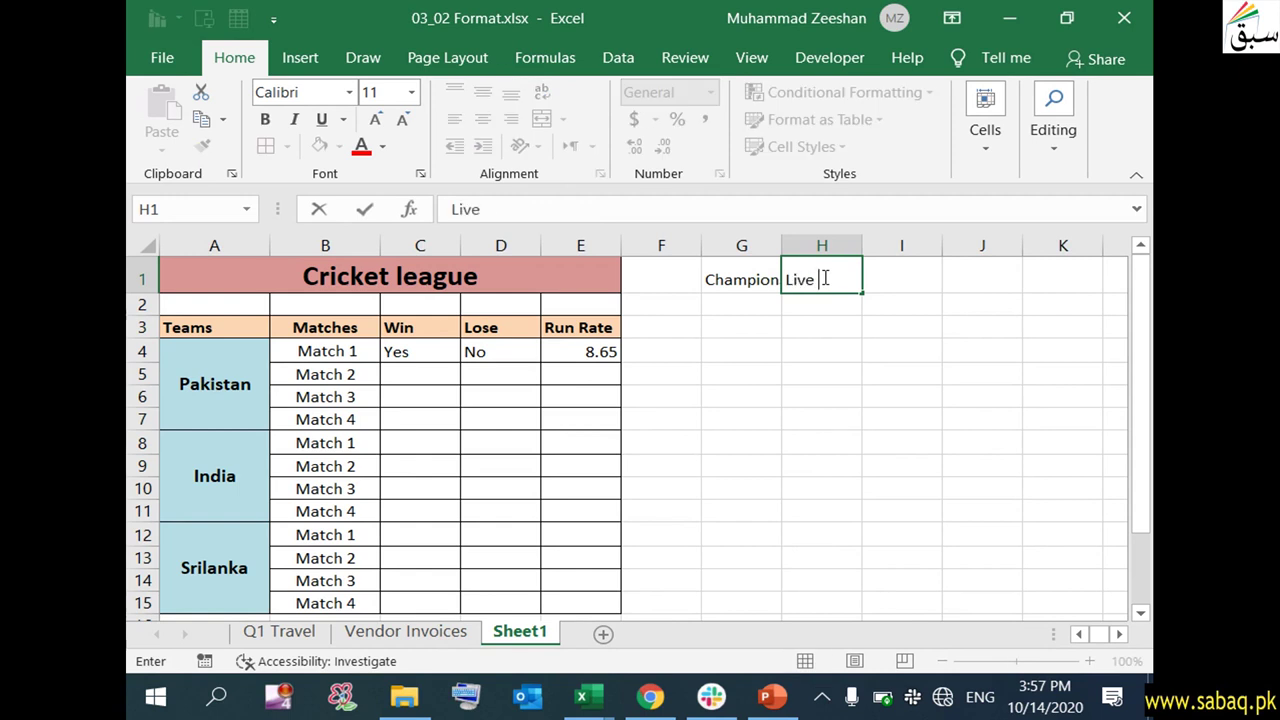
text(on TV)
click(810, 436)
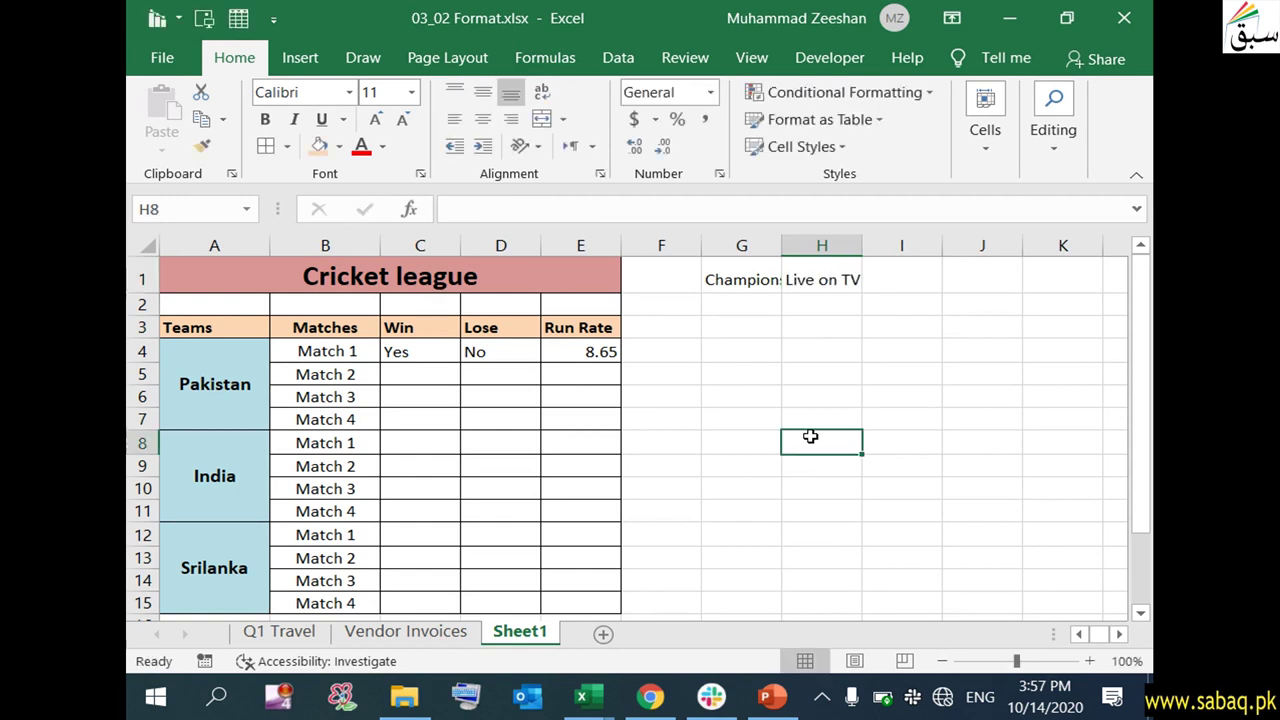
click(750, 278)
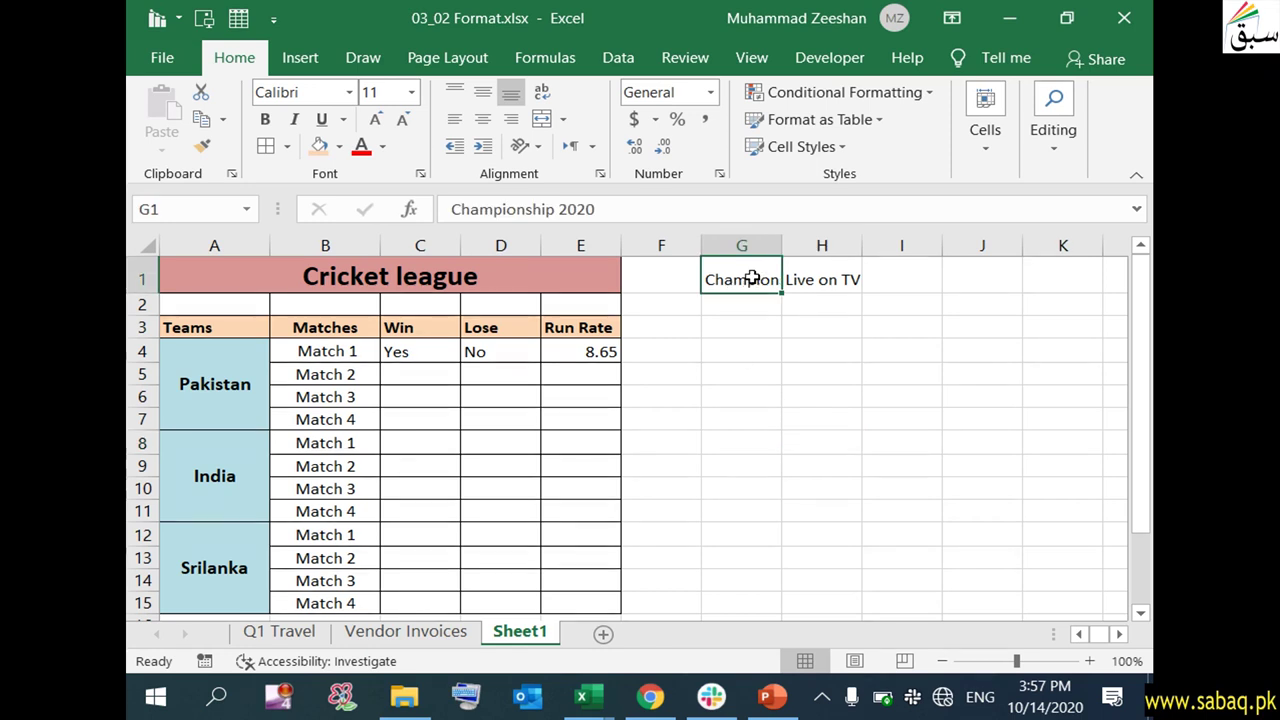
click(828, 276)
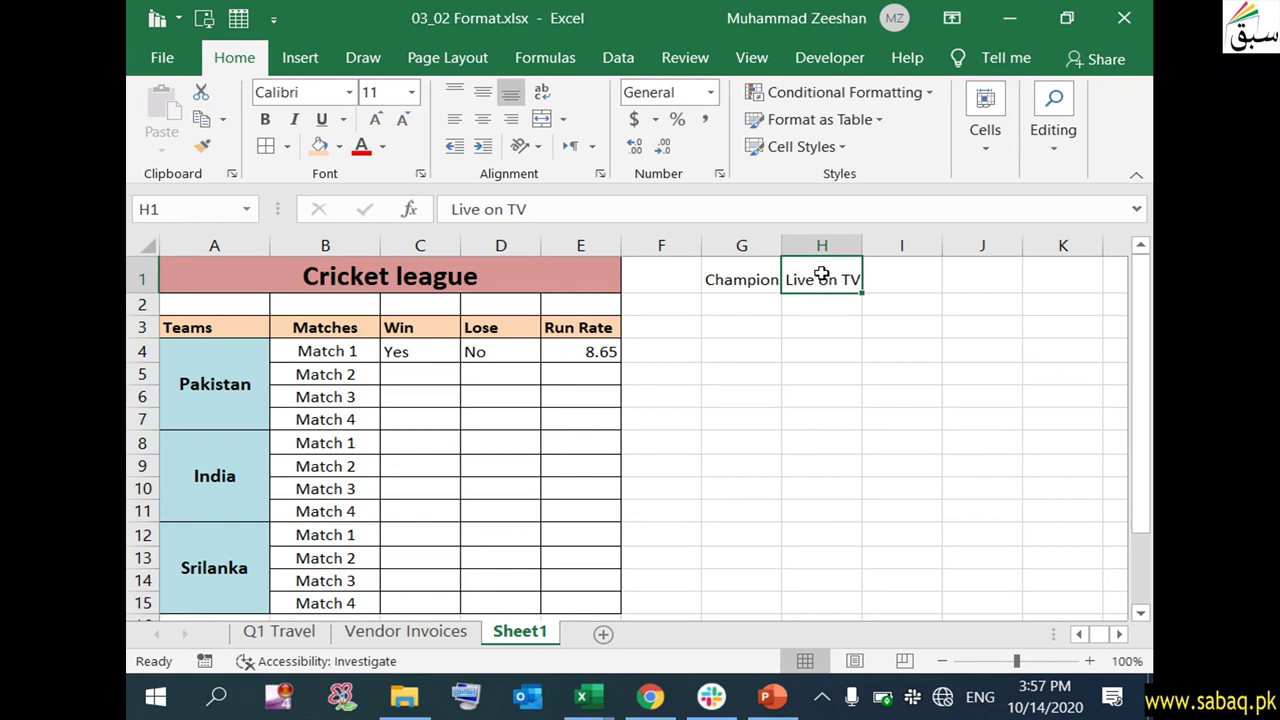
click(745, 276)
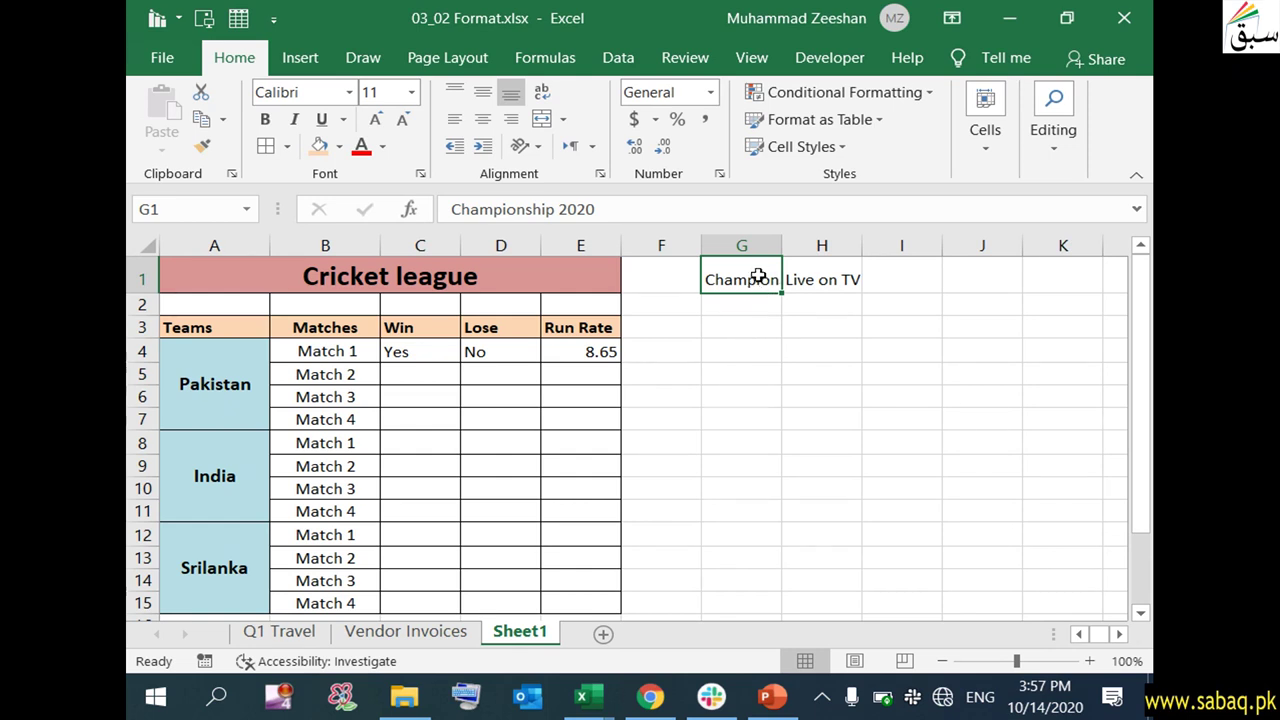
click(540, 92)
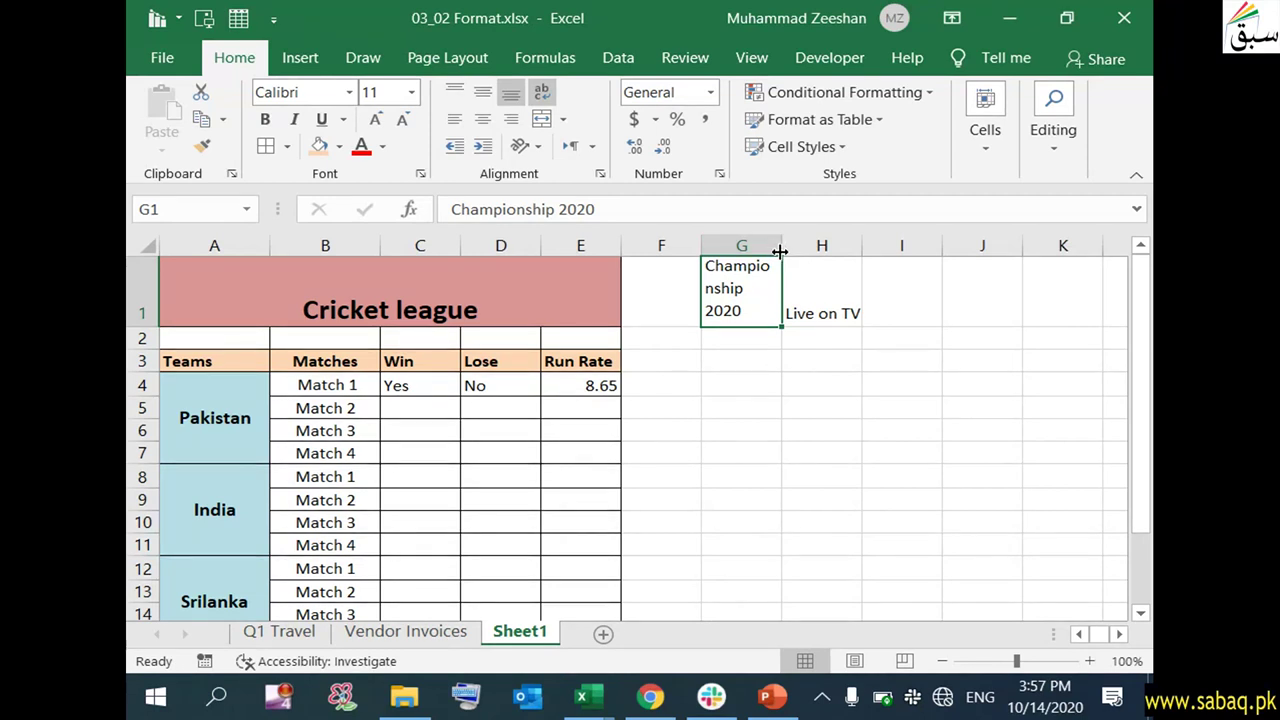
Drag the column G border right until Championship 2020 fits on one line
drag(779, 251, 779, 251)
drag(781, 253, 853, 258)
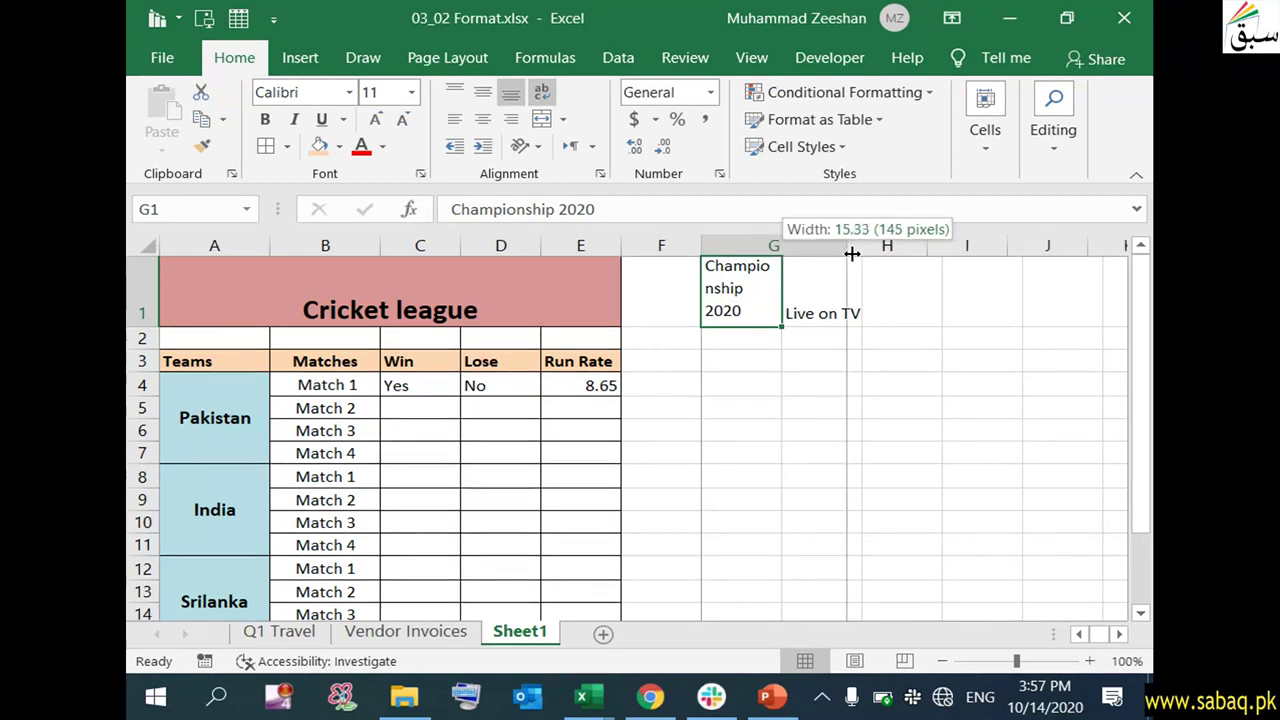
click(809, 363)
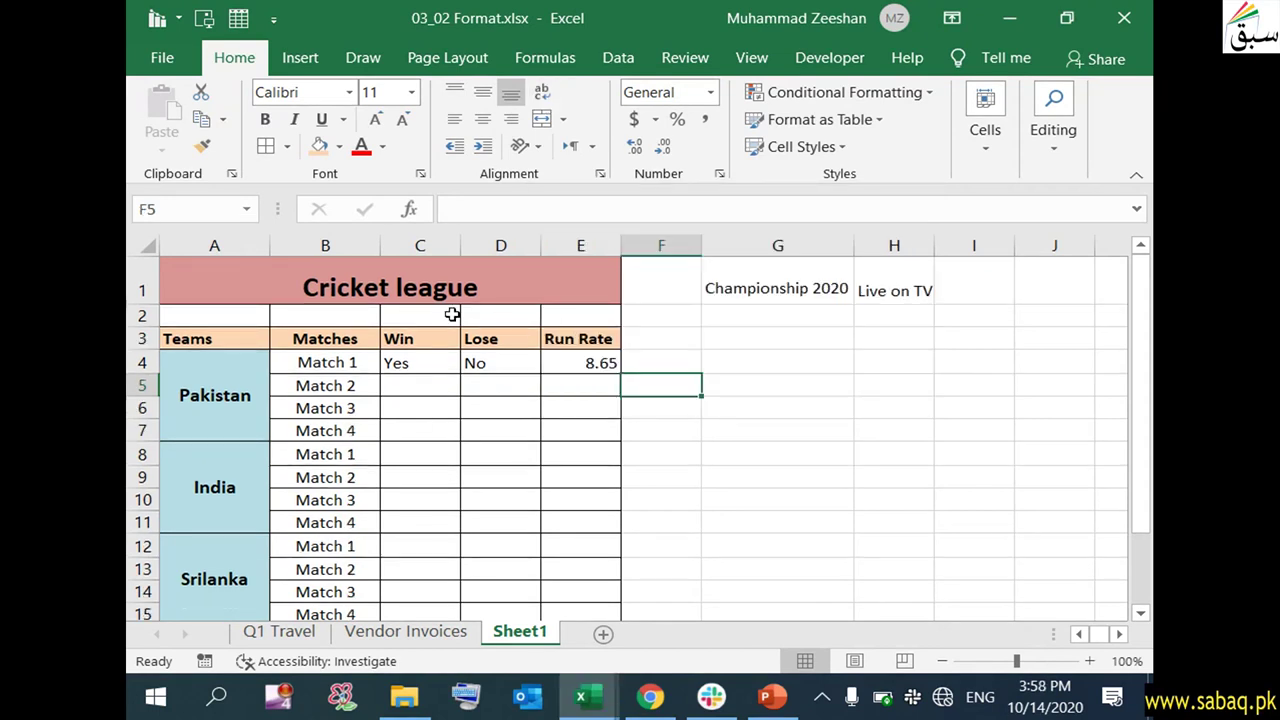
click(445, 314)
click(355, 287)
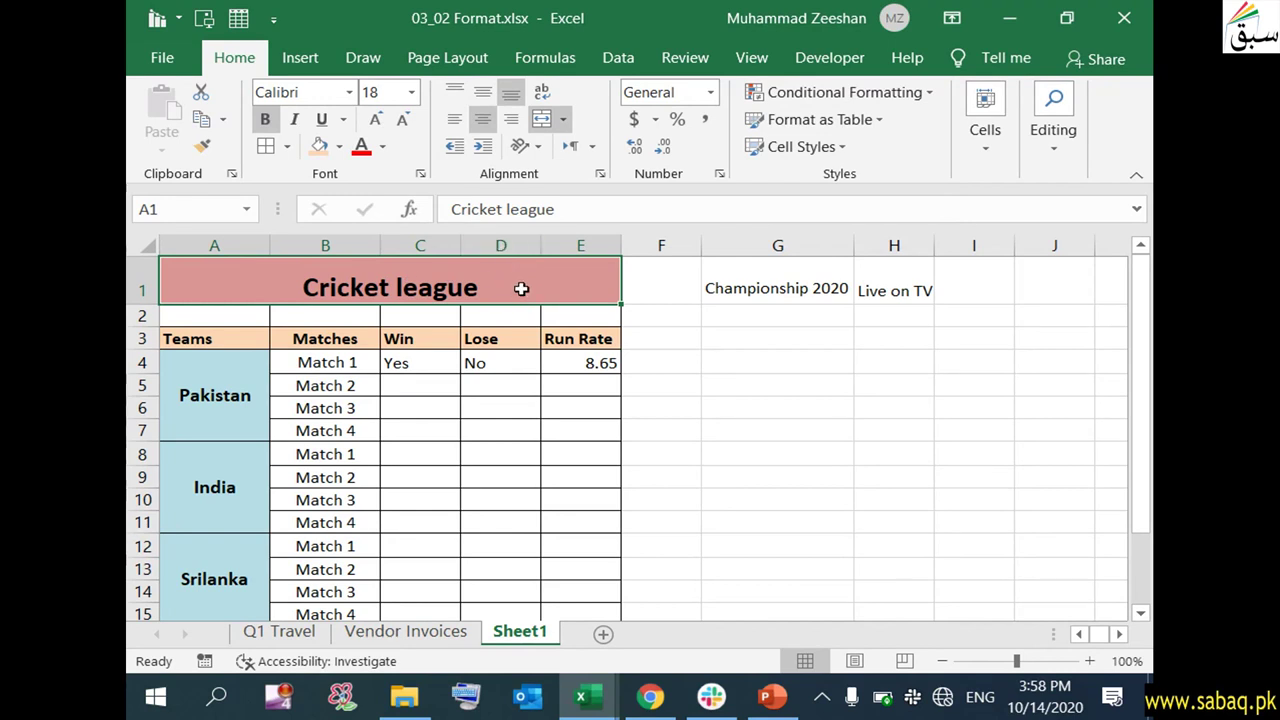
Angle the 'Cricket league' title counterclockwise and drag row 1 taller so it shows fully
click(539, 145)
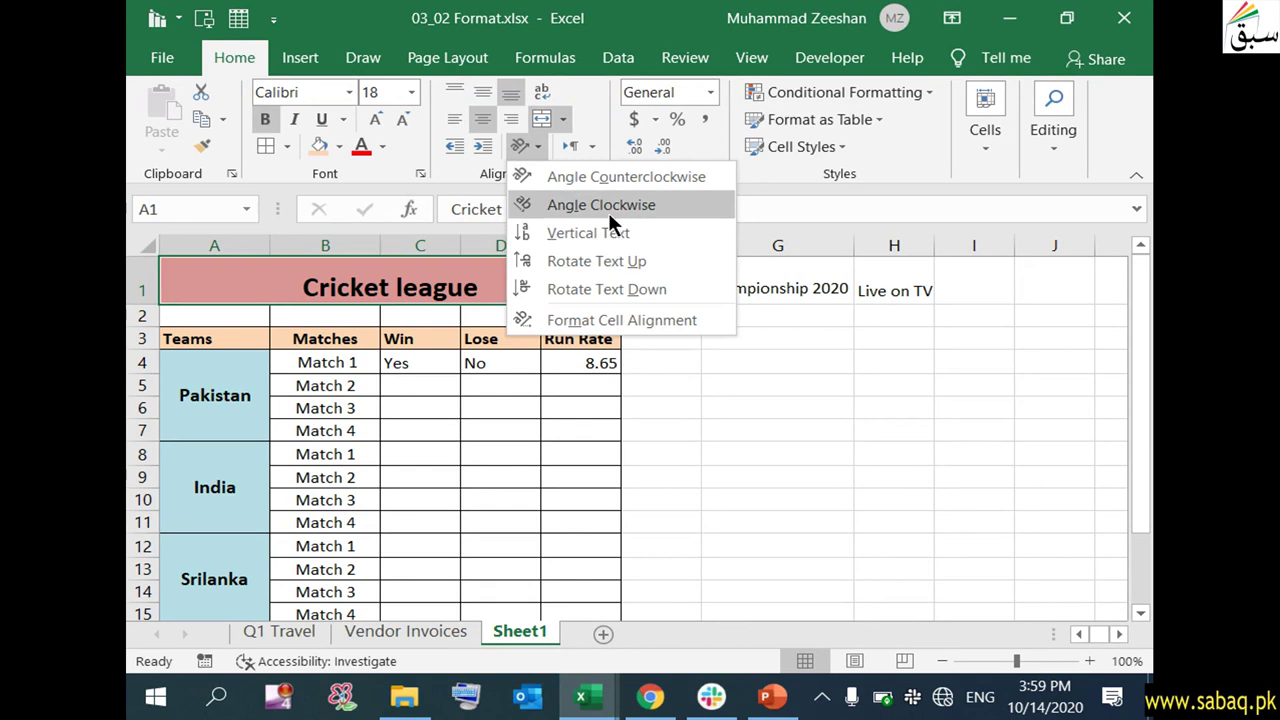
click(697, 180)
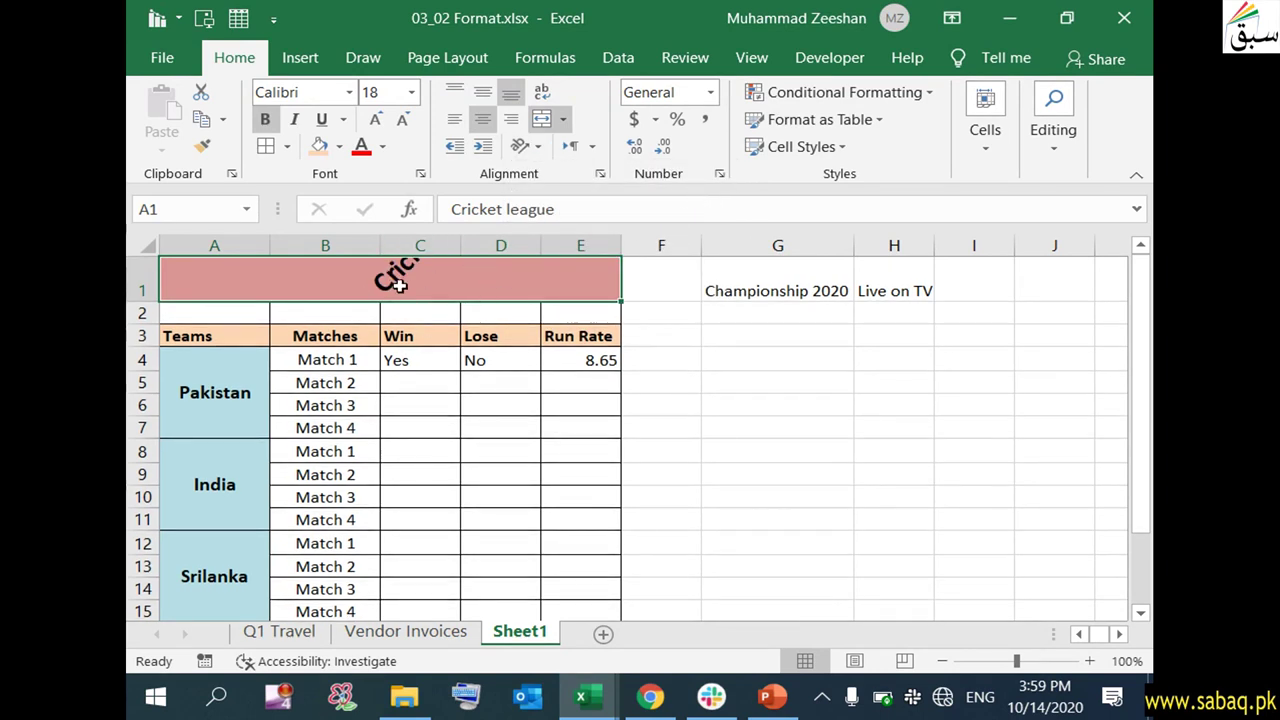
drag(147, 301, 159, 394)
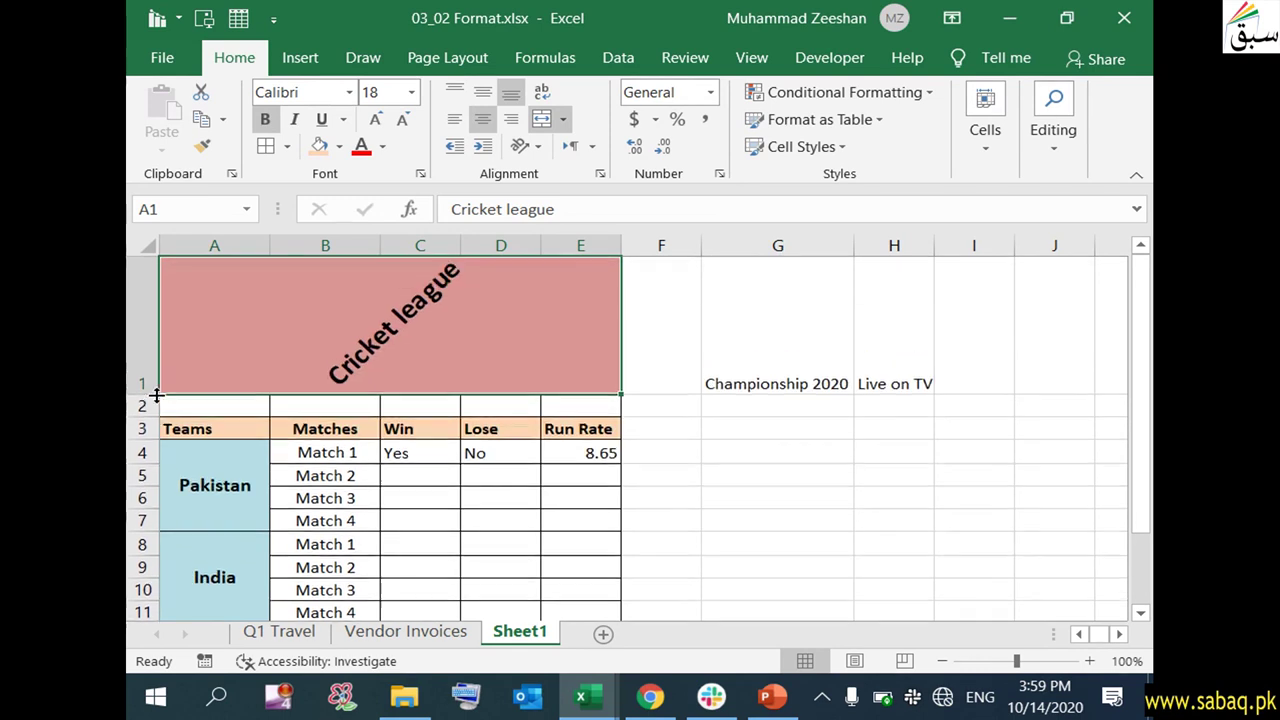
click(205, 515)
Apply Vertical Text orientation to the headers A3:E3, Teams through Run Rate
click(223, 428)
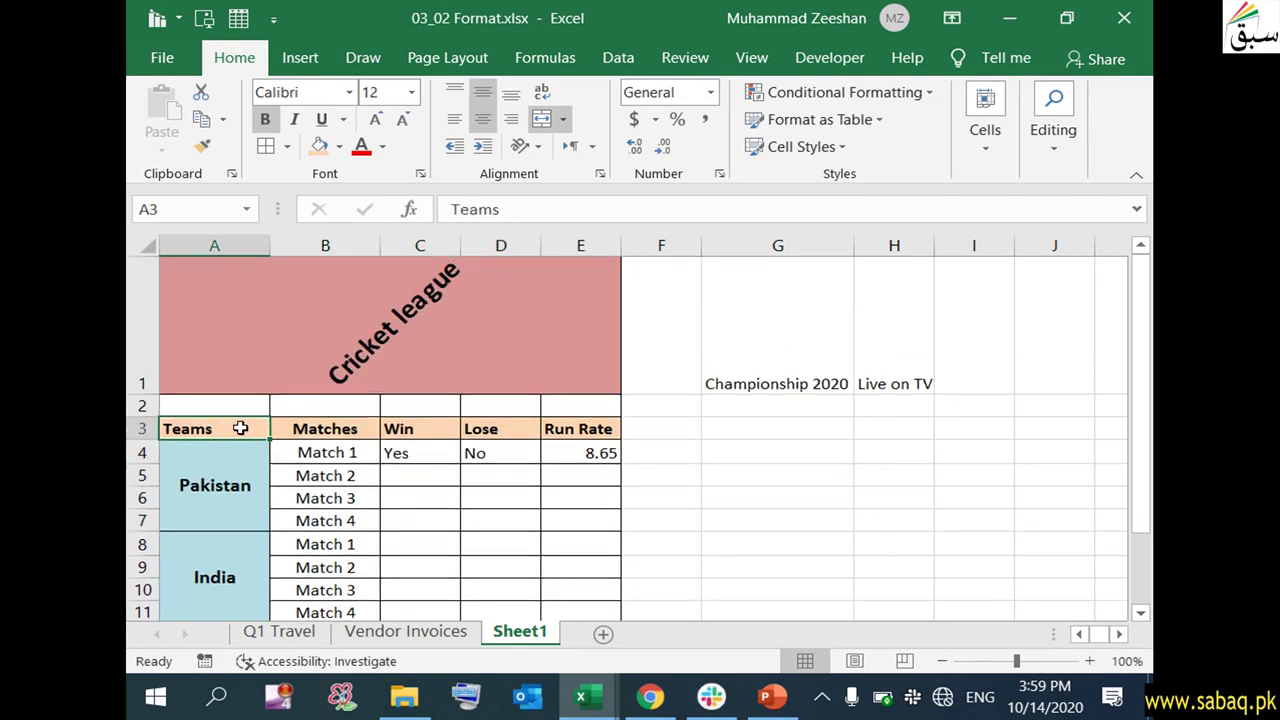
drag(228, 428, 595, 428)
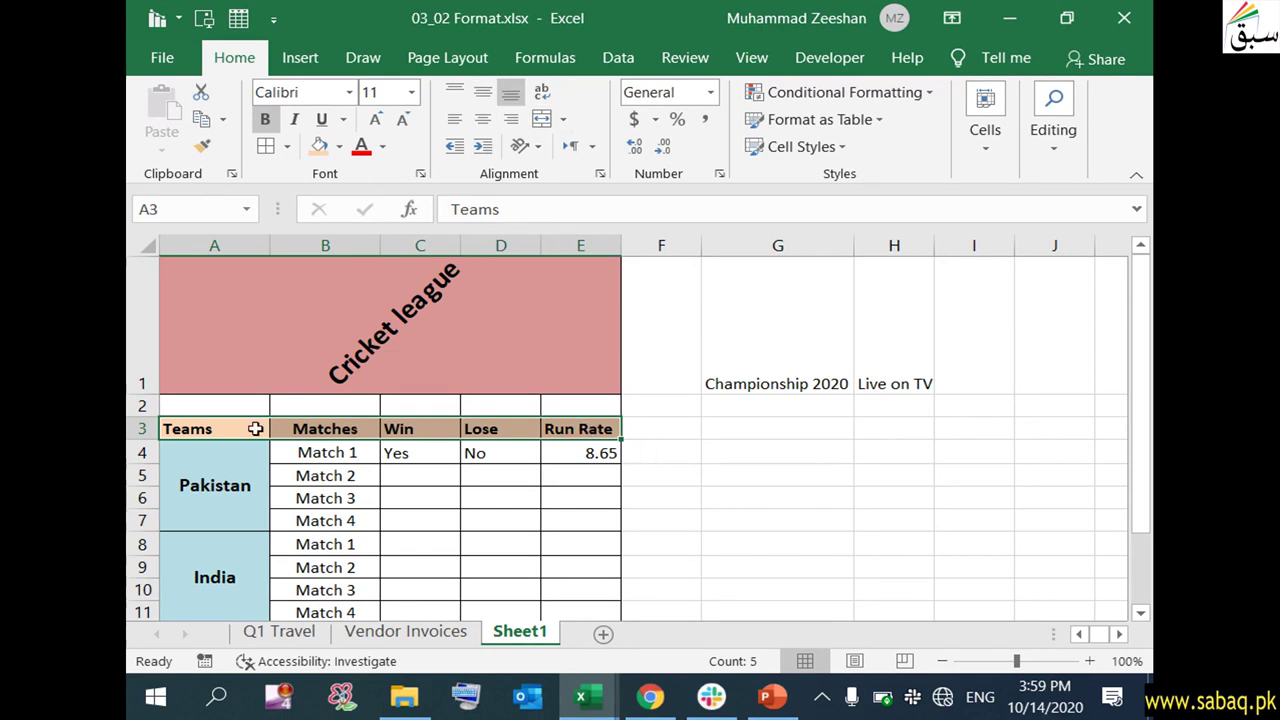
click(537, 147)
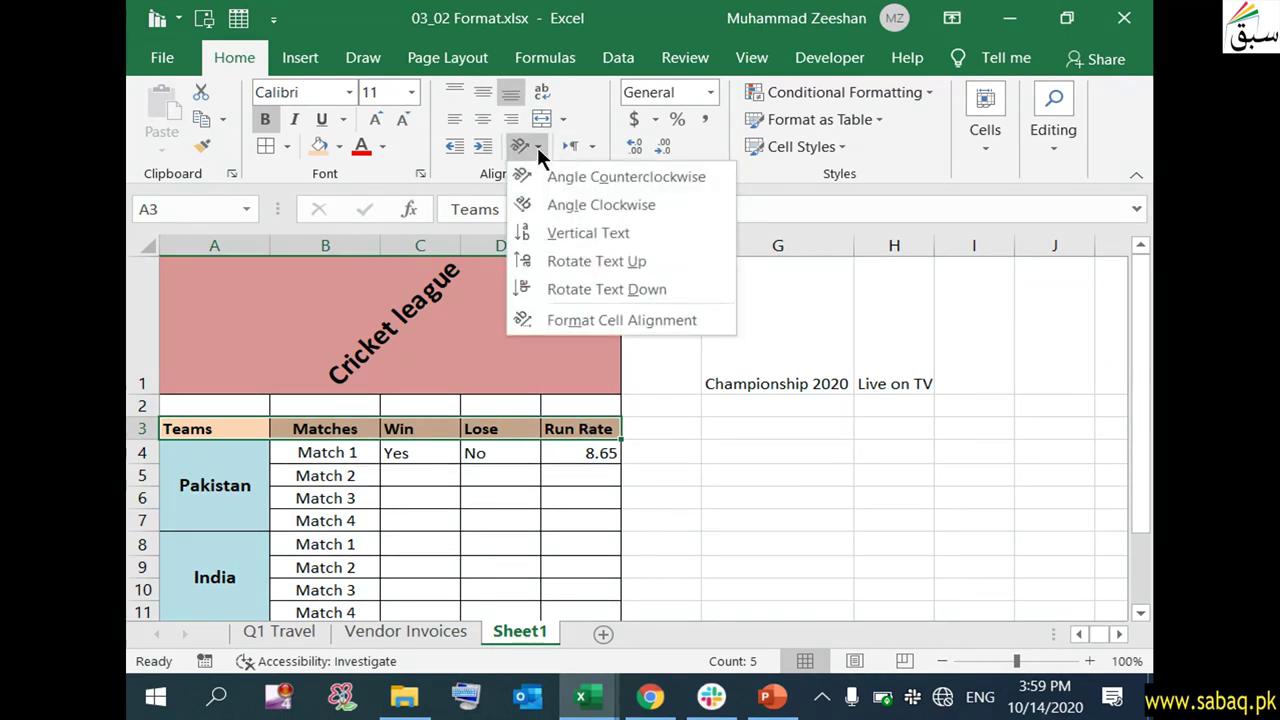
click(612, 232)
Check each vertical header cell: Teams, Win, Lose and Run Rate
click(680, 486)
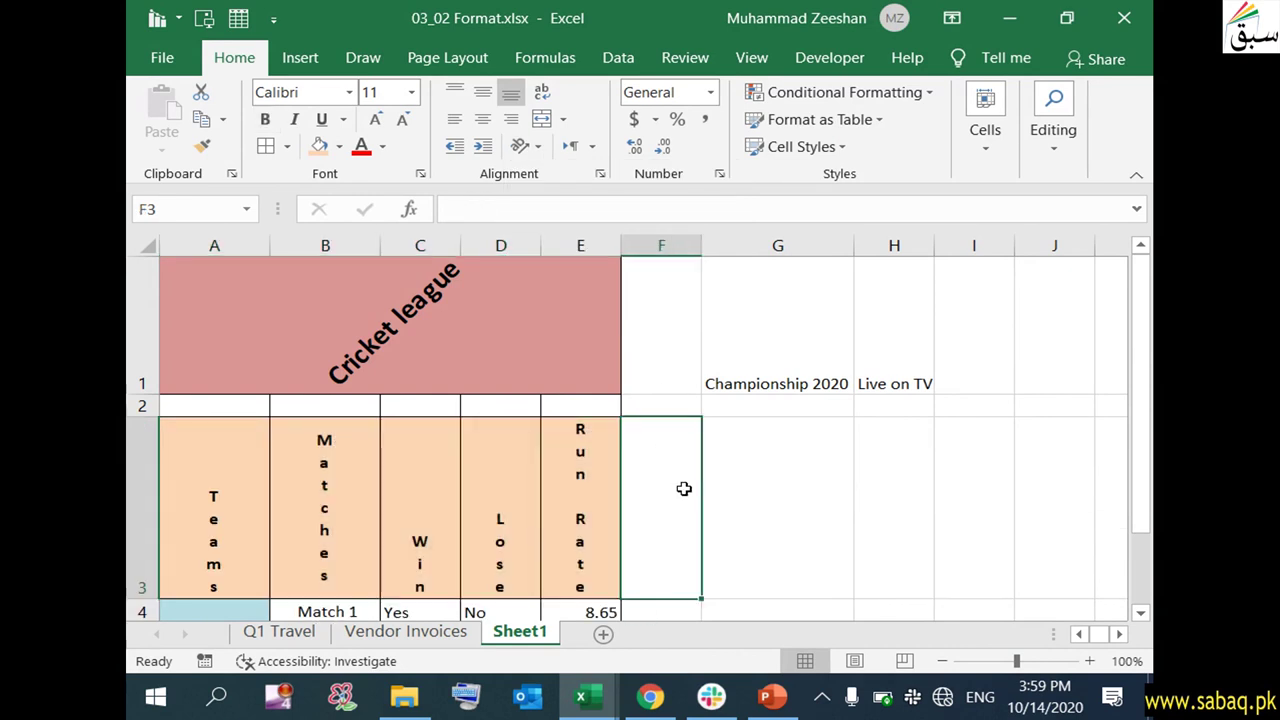
scroll(682, 488, down, 3)
scroll(684, 490, up, 1)
scroll(684, 490, up, 1)
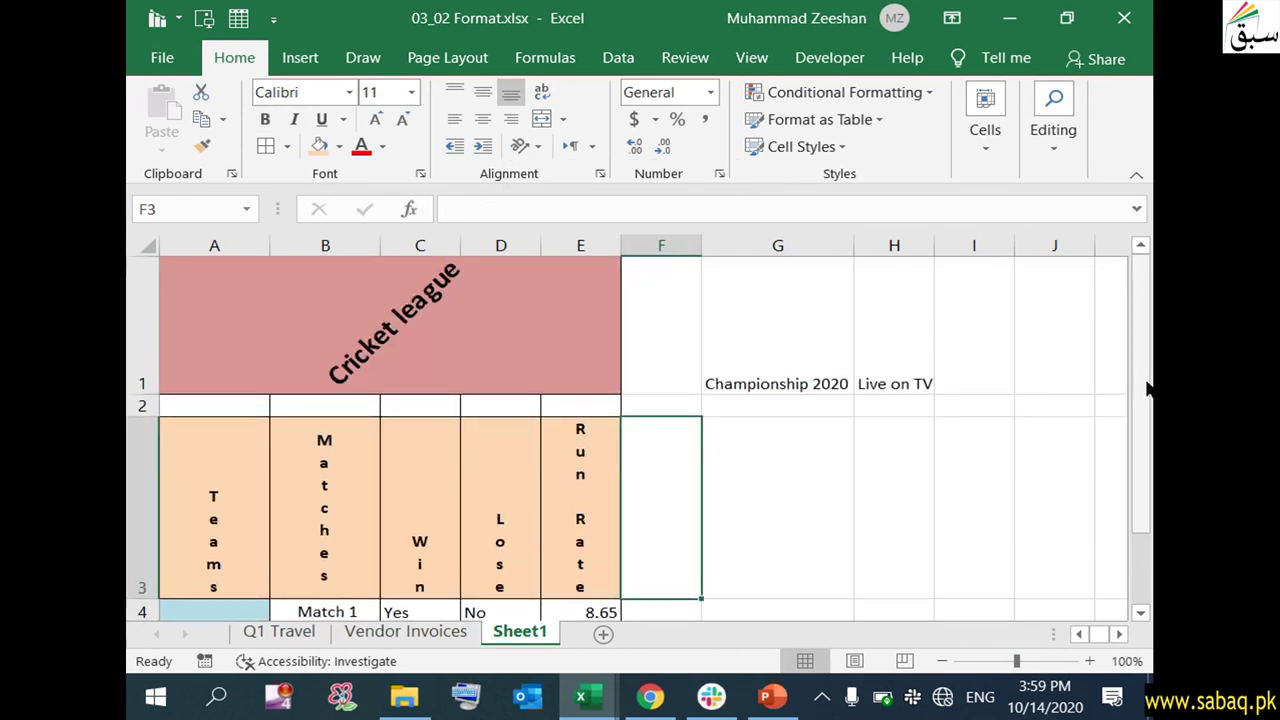
drag(1143, 395, 1143, 410)
click(224, 398)
click(327, 380)
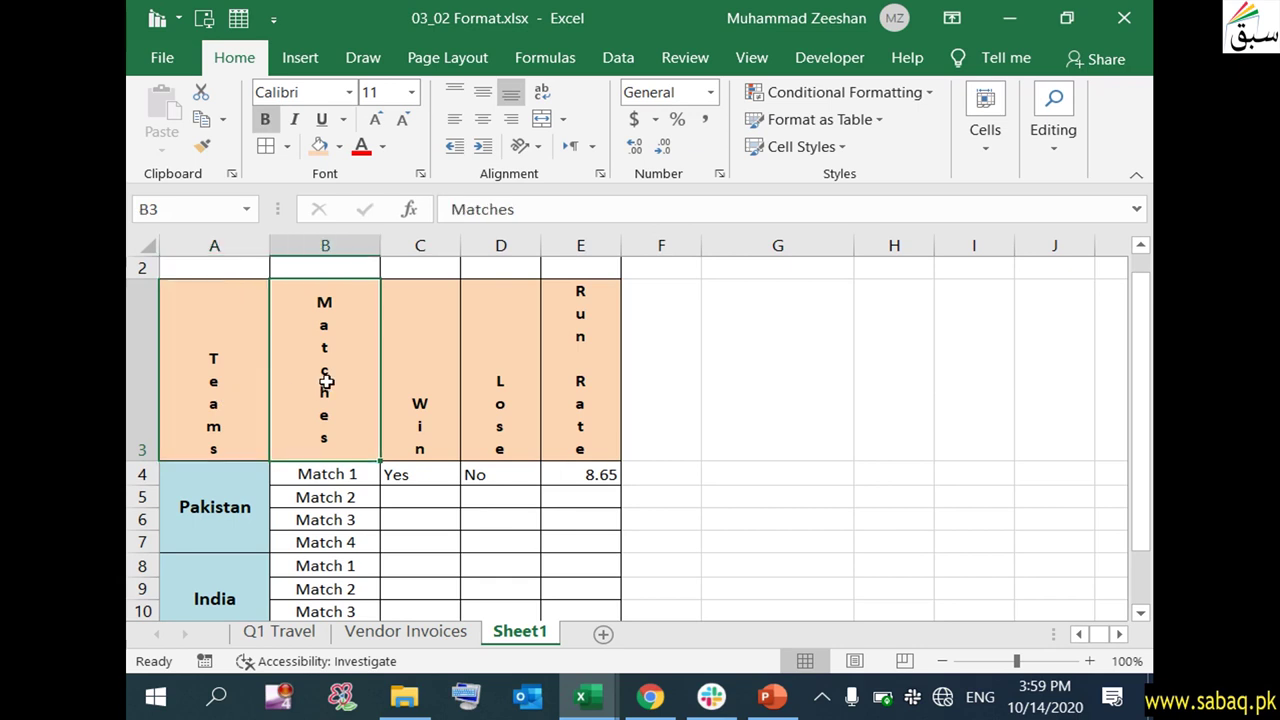
click(426, 380)
click(503, 376)
click(595, 360)
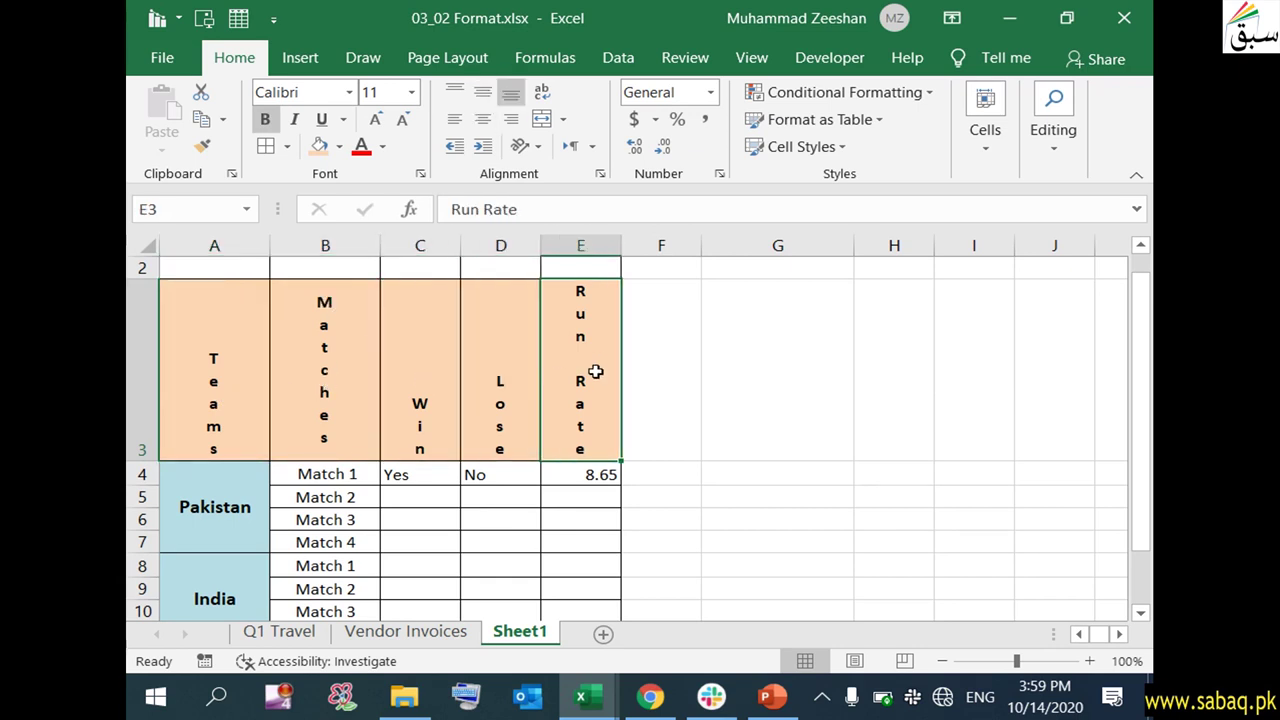
Reopen the Orientation menu and close it without changes
scroll(641, 410, up, 1)
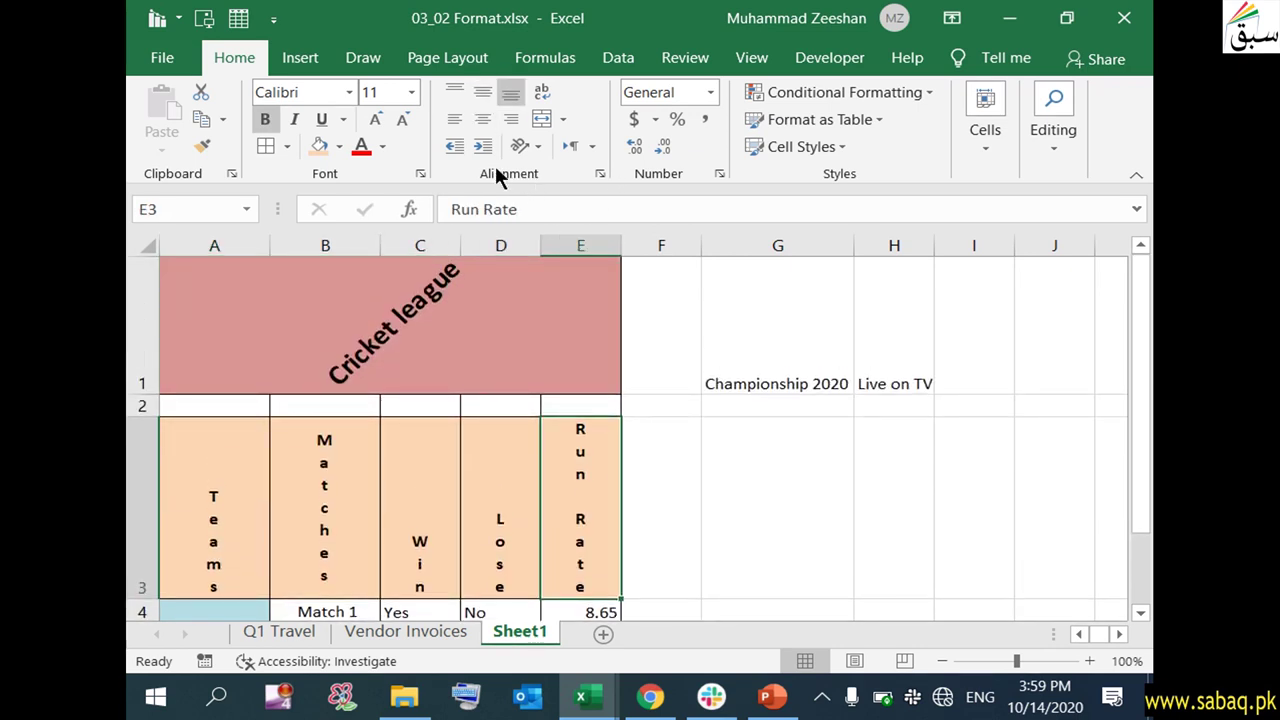
click(537, 146)
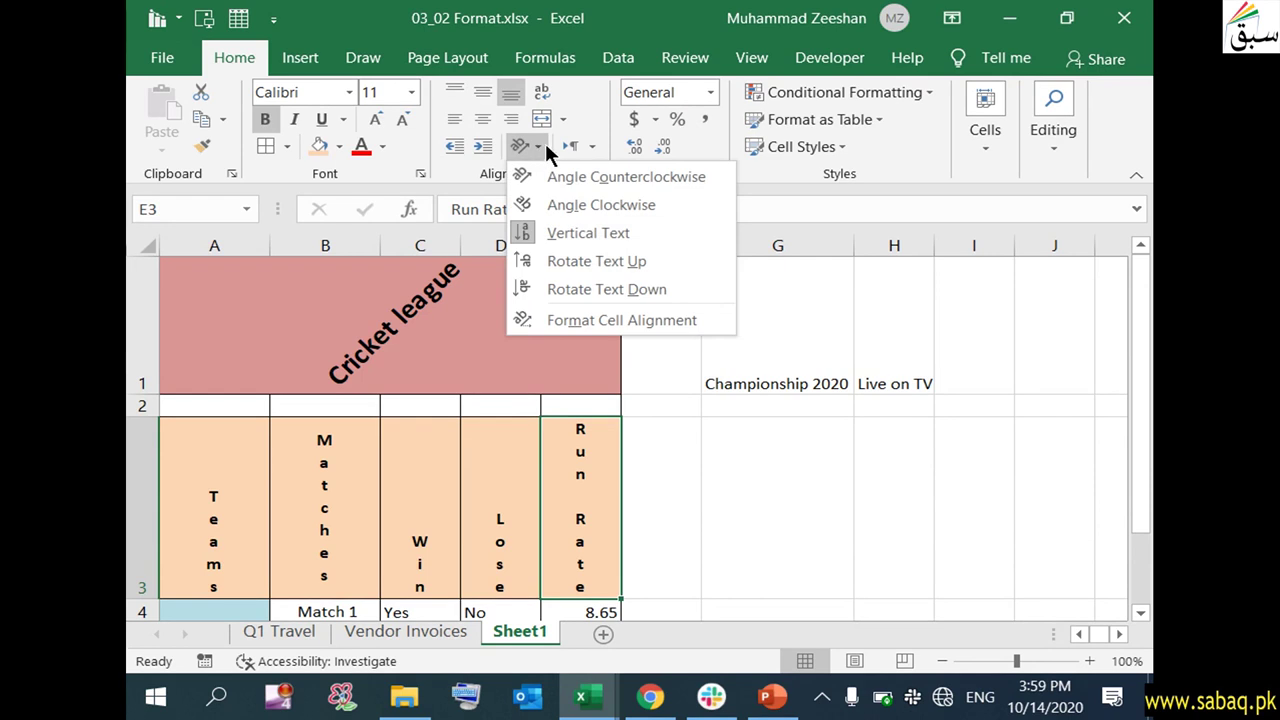
click(446, 178)
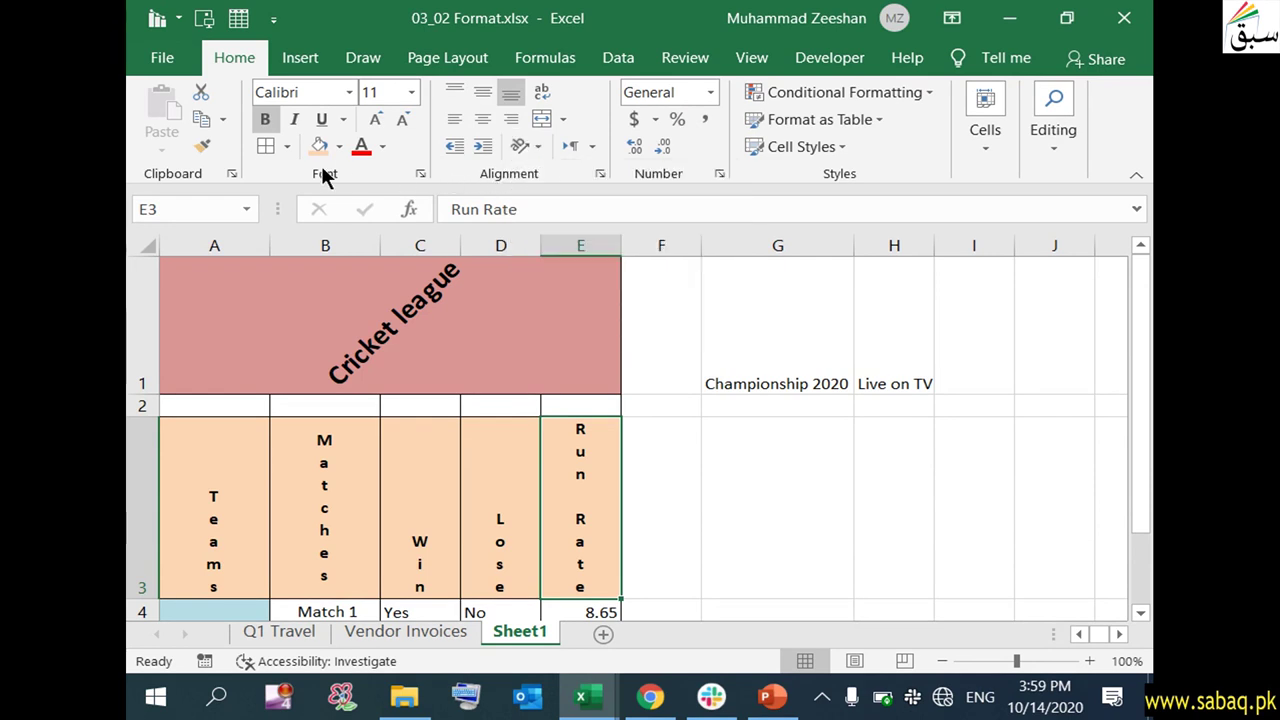